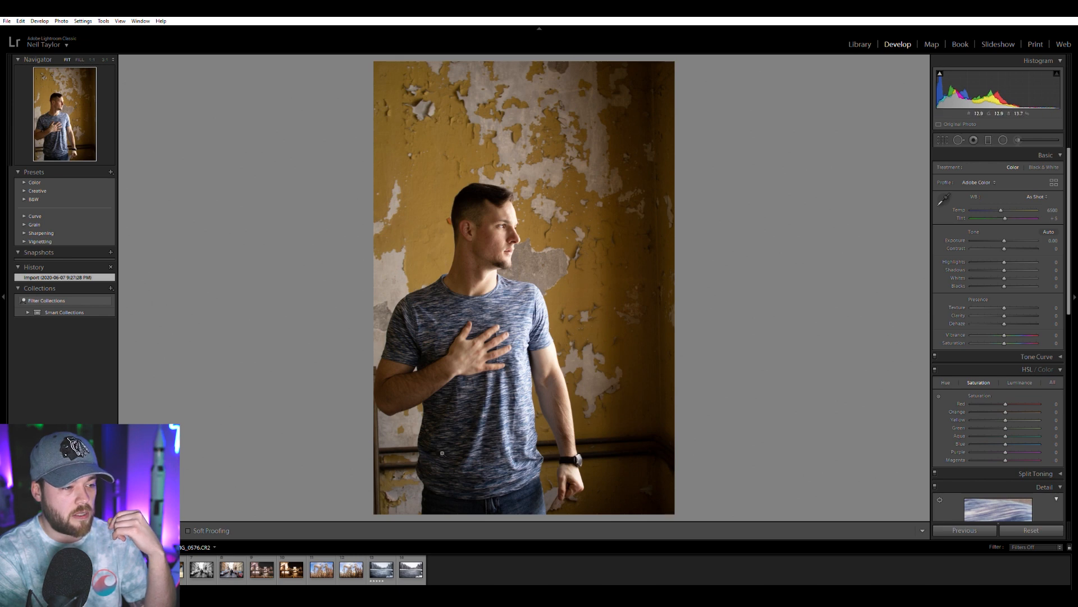
Compare the framing and overall look of the raw portrait with its edited JPG version, using the crop overlay on both.
click(53, 569)
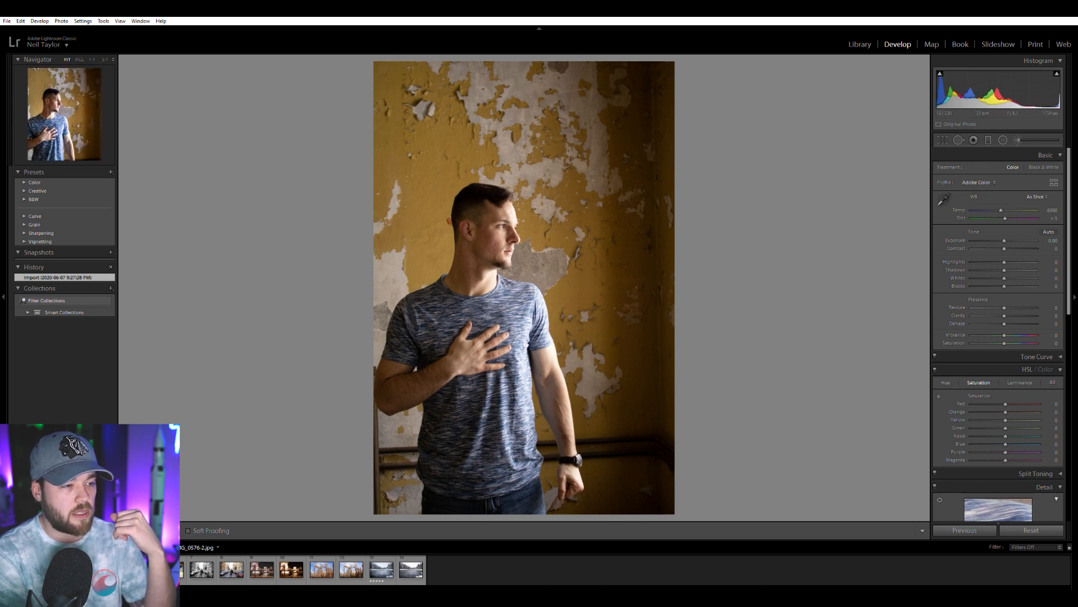
click(943, 140)
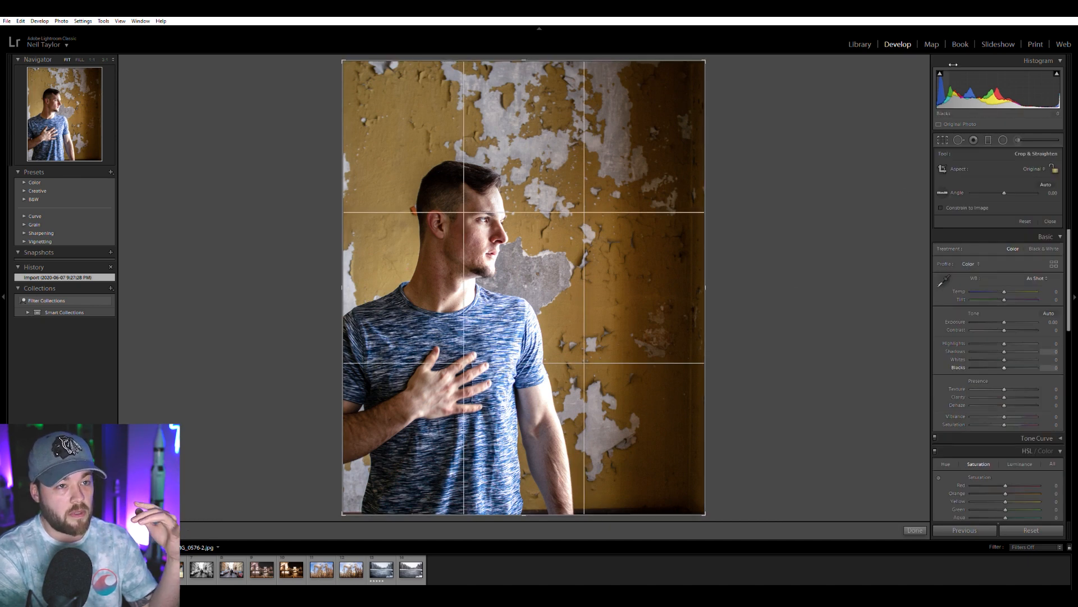
click(82, 570)
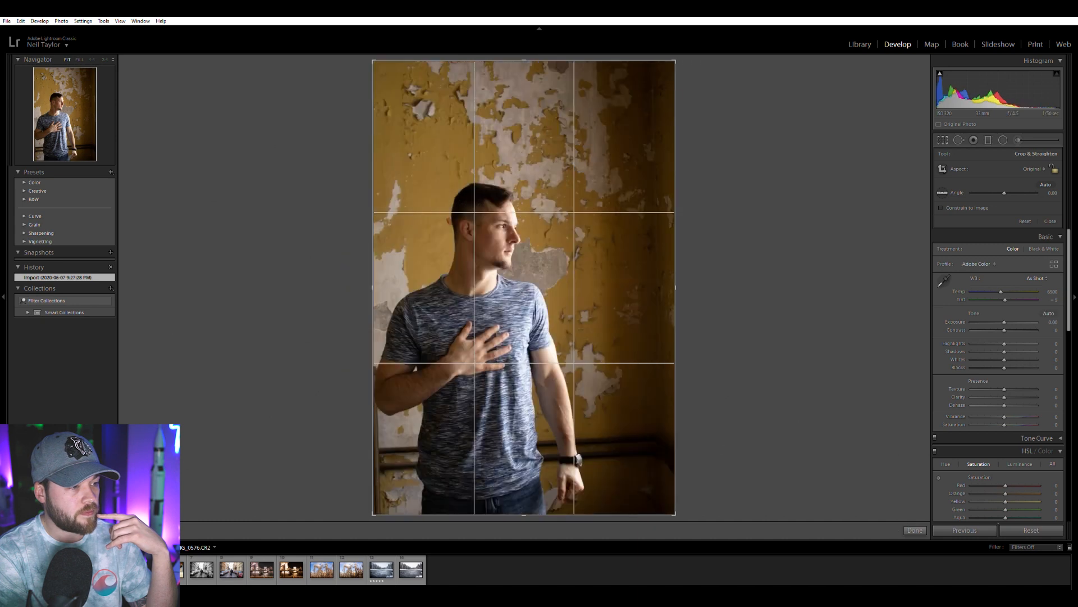
click(112, 569)
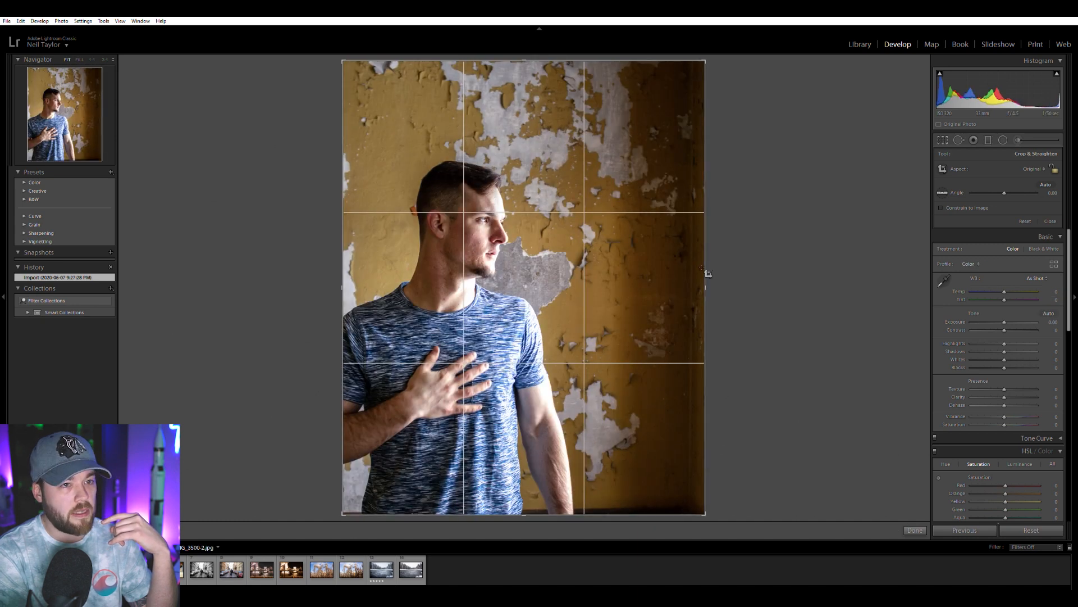
key(r)
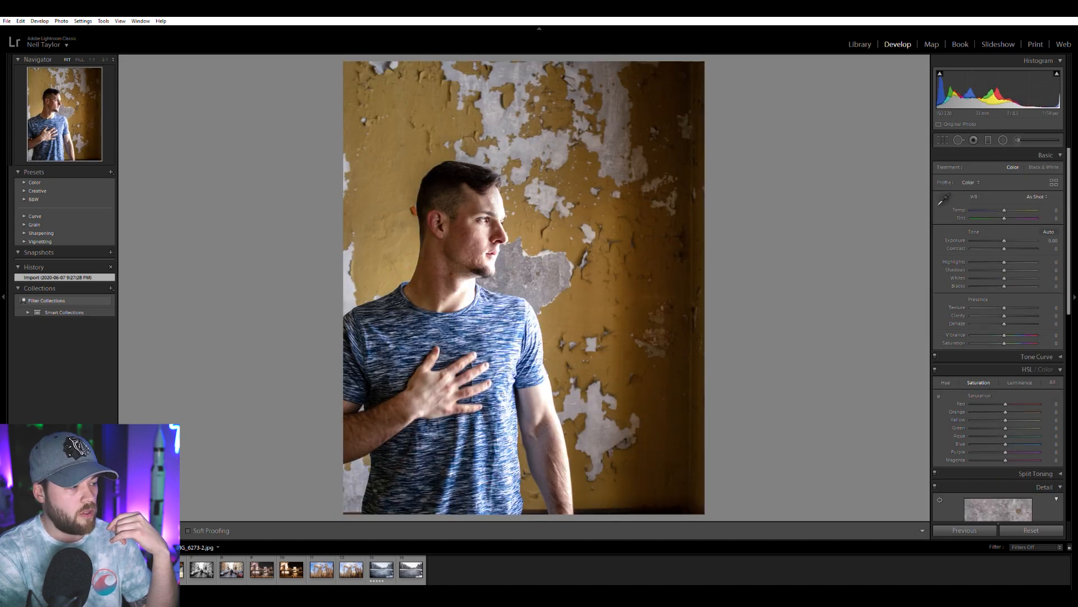
click(82, 570)
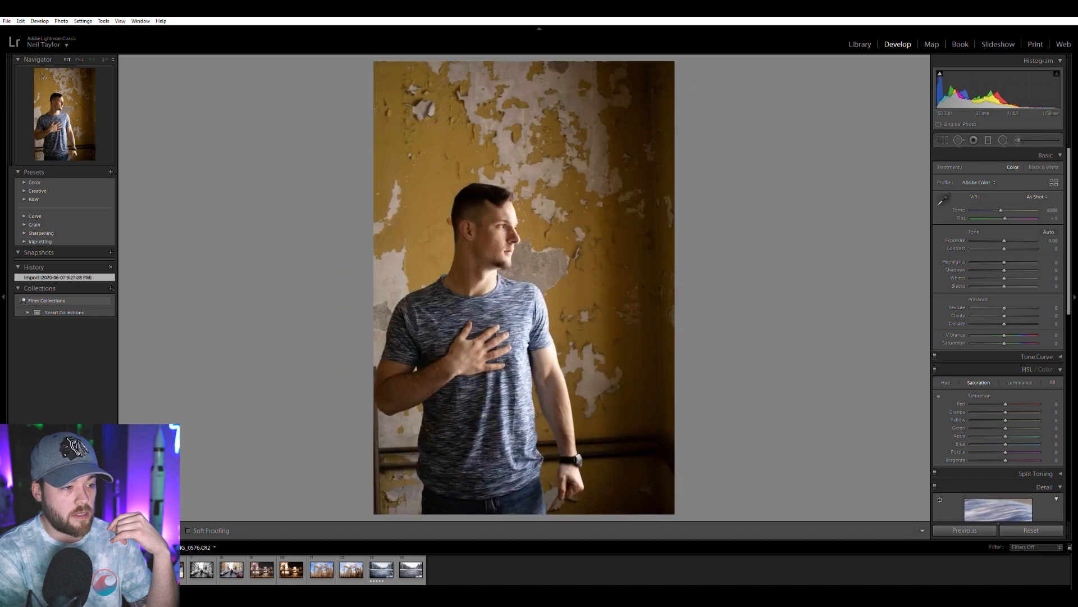
click(112, 569)
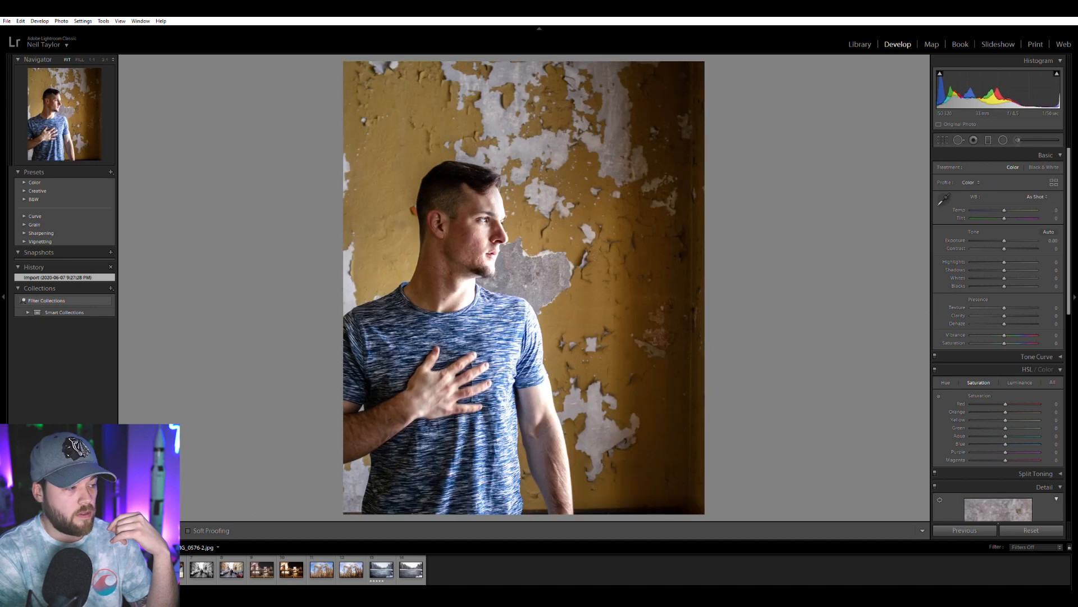
click(82, 569)
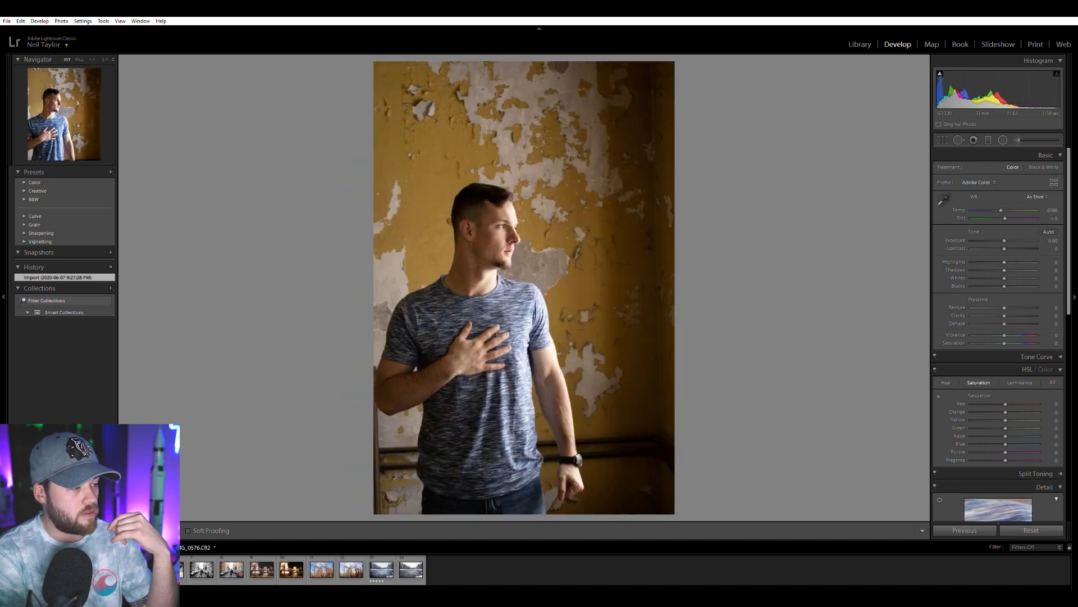
click(112, 570)
Examine the edited JPG portrait up close, from the face down to the hand and shirt.
click(514, 224)
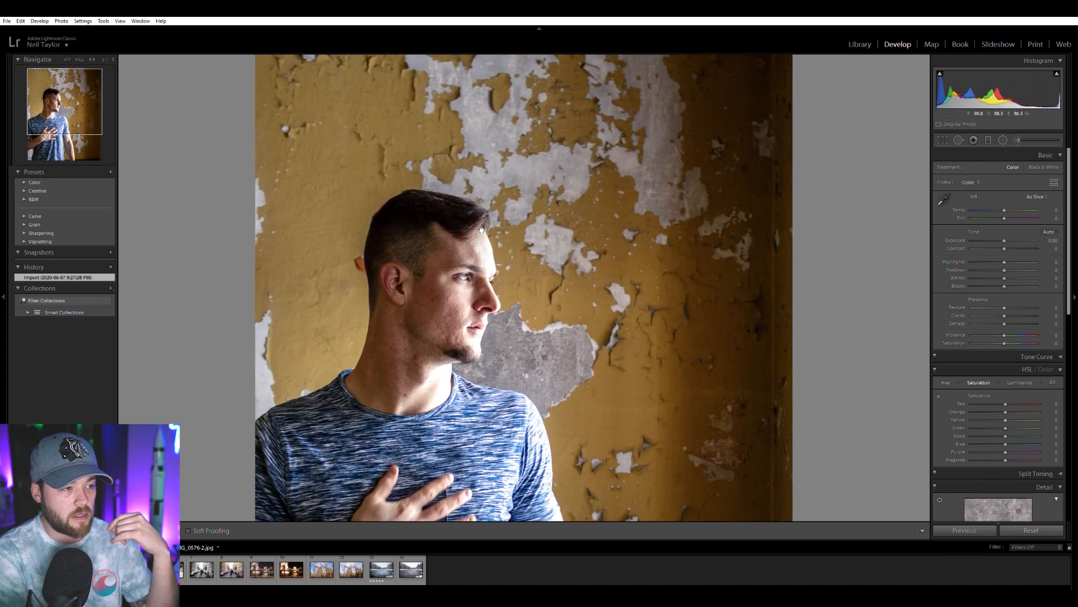
scroll(485, 324, down, 2)
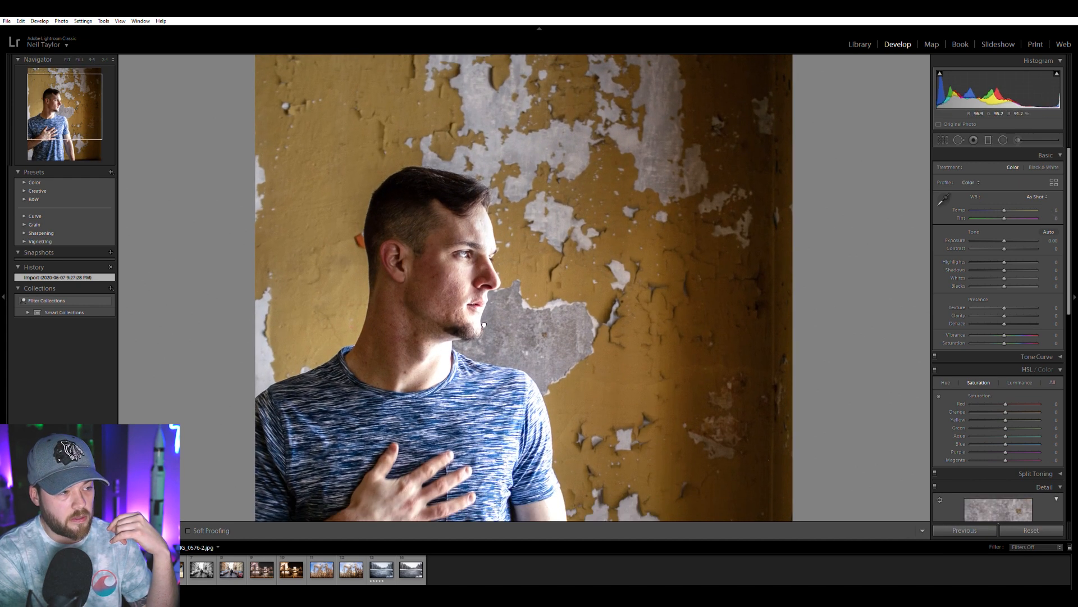
scroll(484, 324, down, 5)
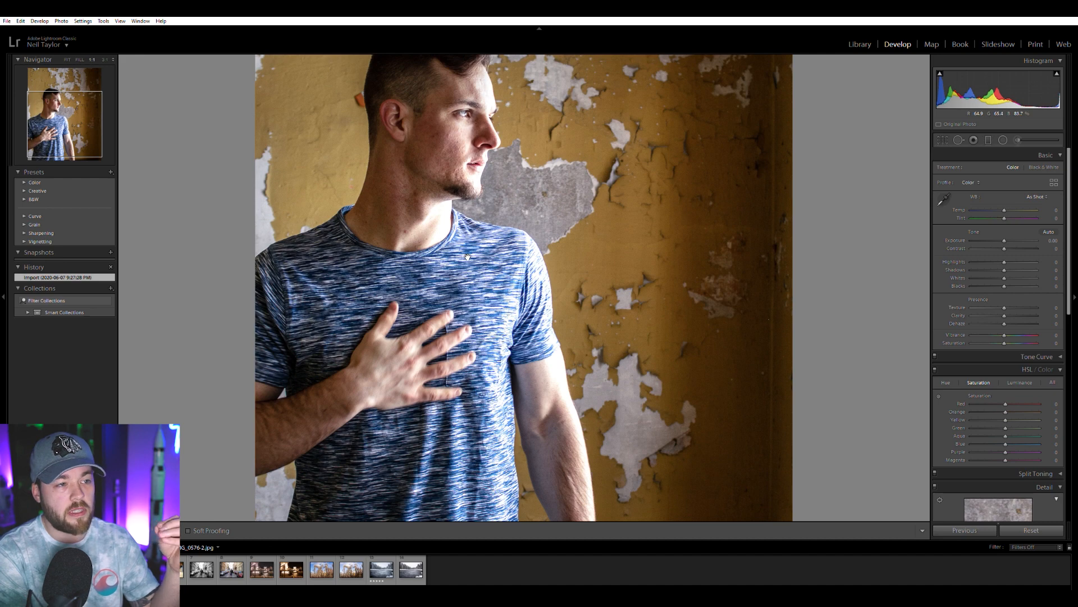
drag(468, 257, 479, 325)
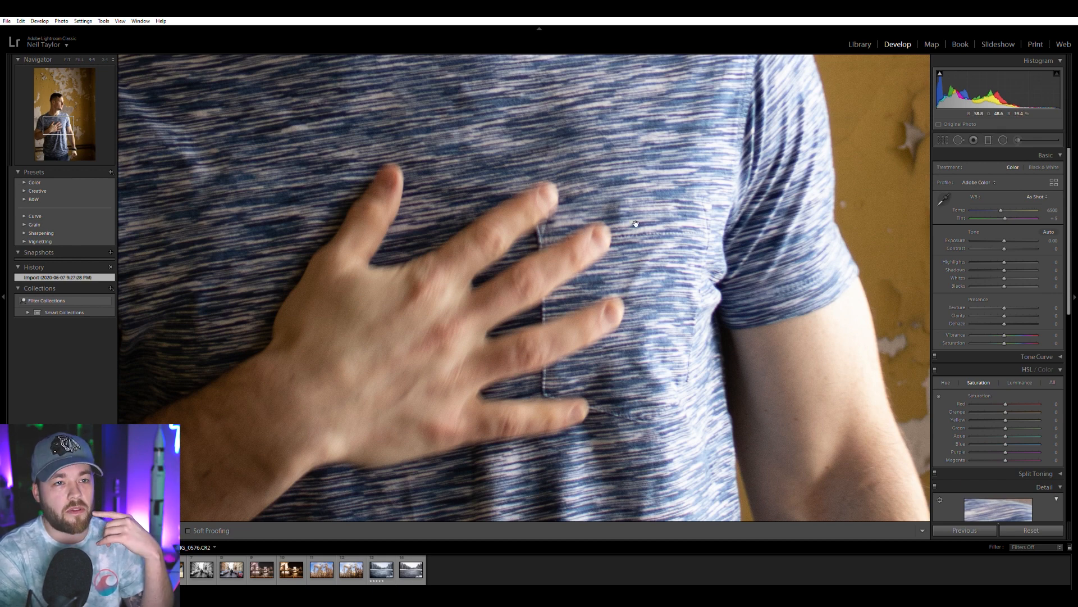
Examine the raw portrait's hand, shirt, neck and face up close, returning to the full view between areas.
click(378, 318)
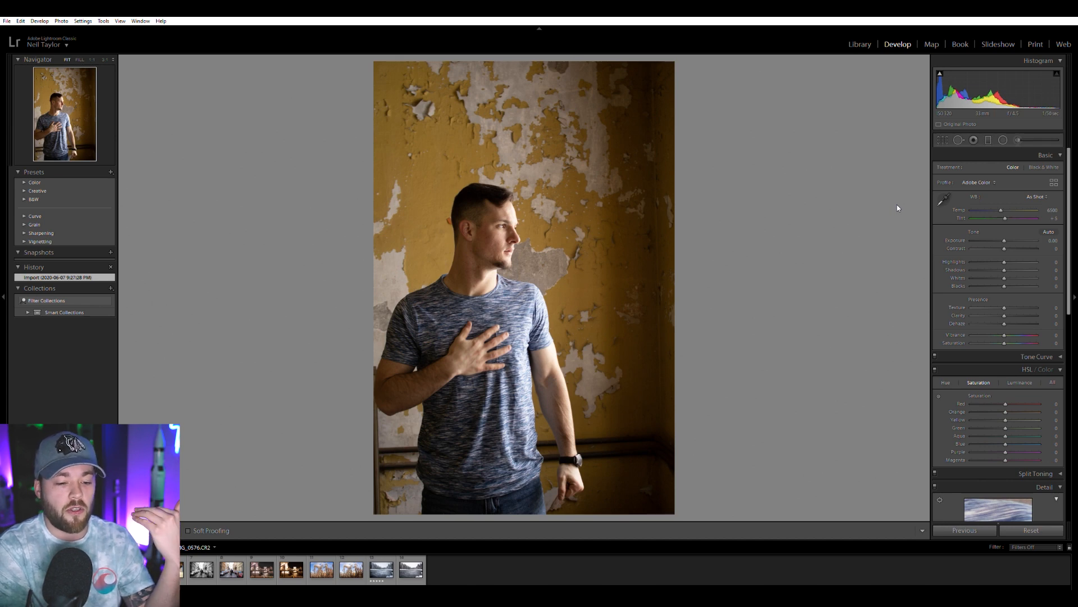
click(515, 335)
click(508, 336)
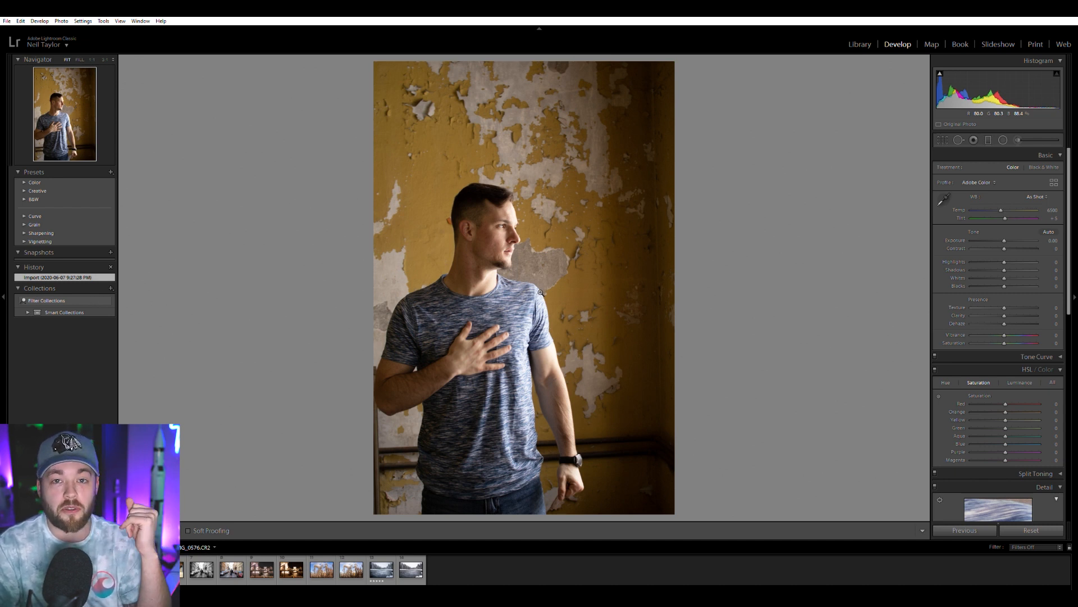
drag(469, 342, 533, 579)
drag(634, 159, 634, 197)
scroll(635, 197, down, 10)
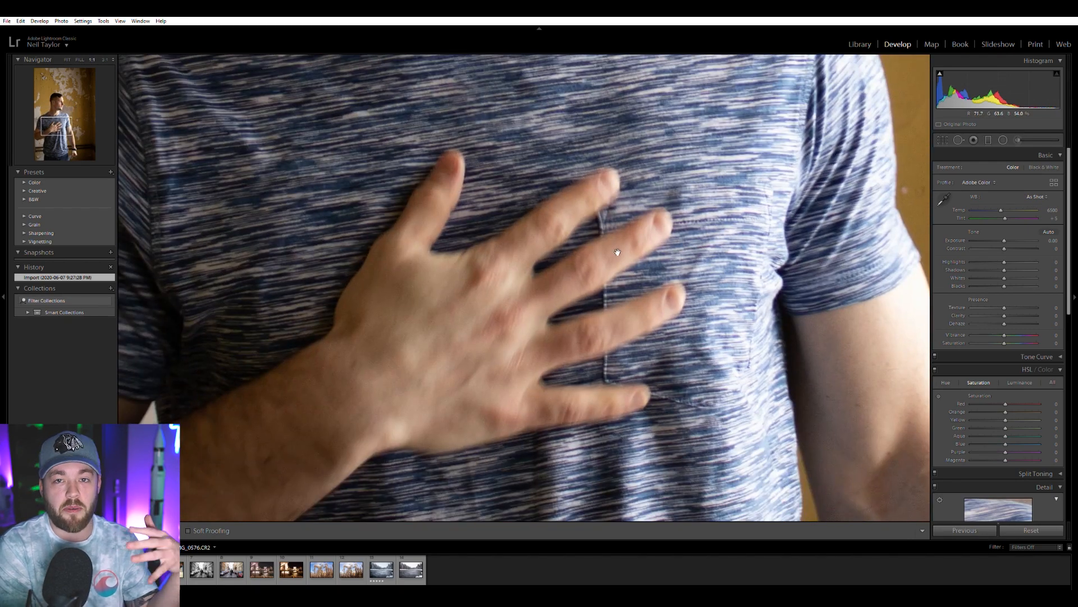
click(615, 250)
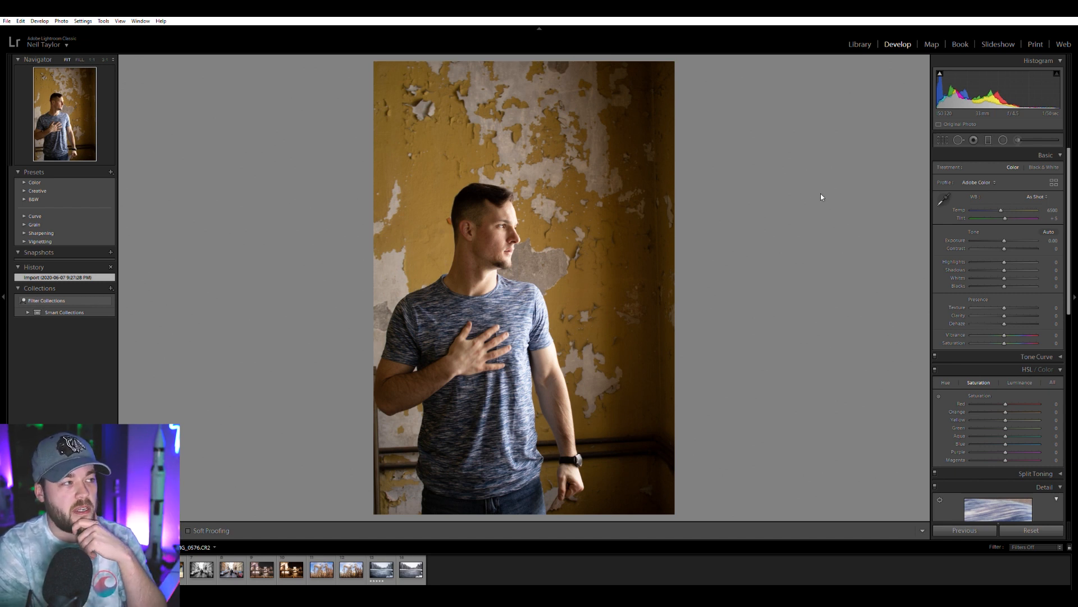
click(494, 248)
click(489, 242)
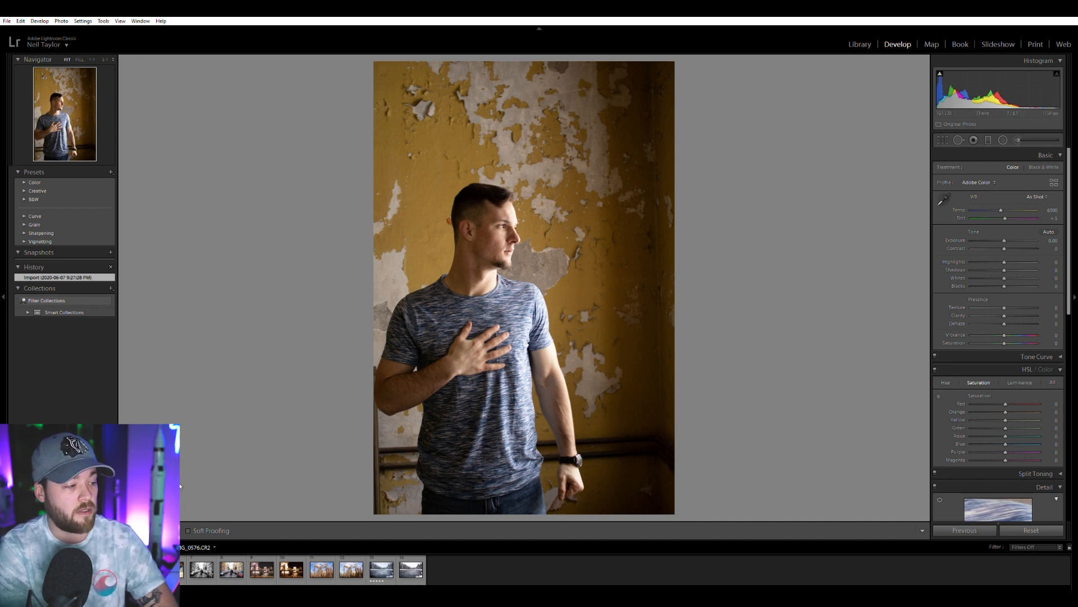
Crop the bottom of the raw portrait to just below the hand and straighten it by about 1.08 degrees.
click(943, 140)
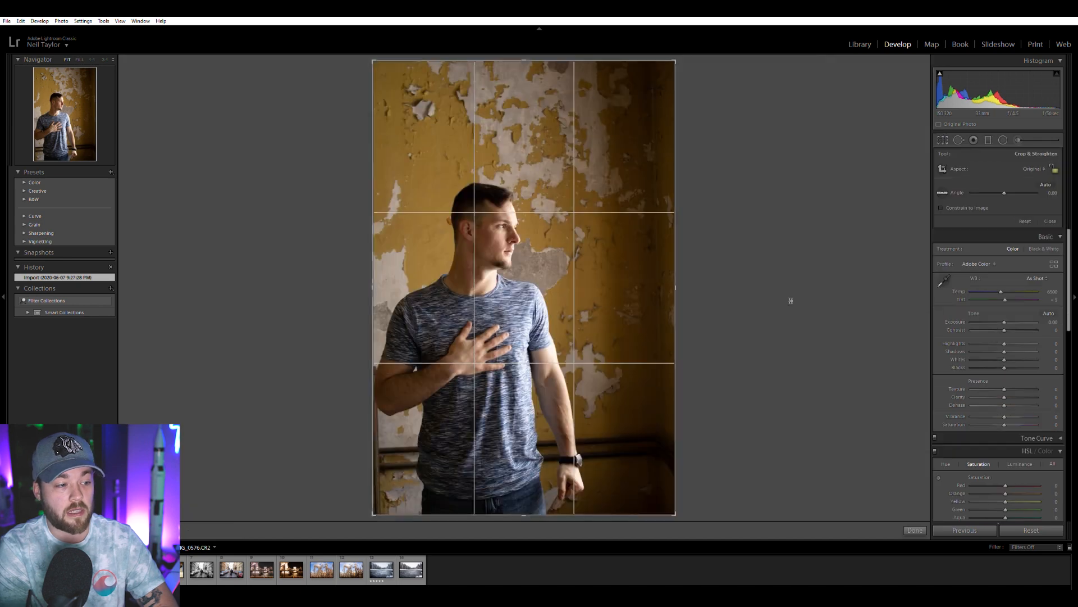
drag(529, 515, 528, 432)
drag(774, 429, 776, 432)
drag(777, 432, 776, 432)
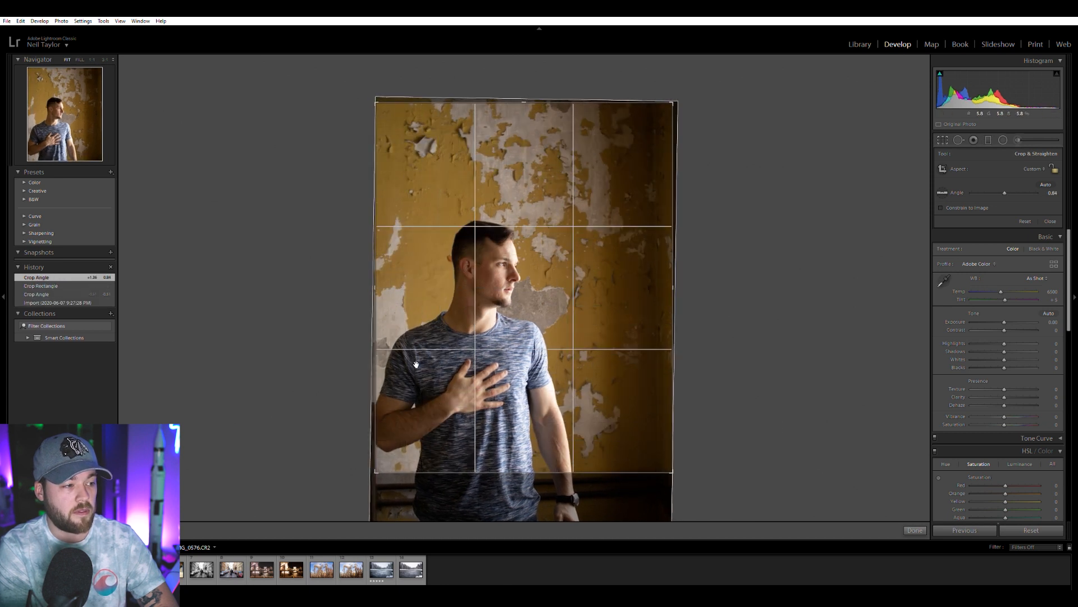
drag(388, 362, 384, 361)
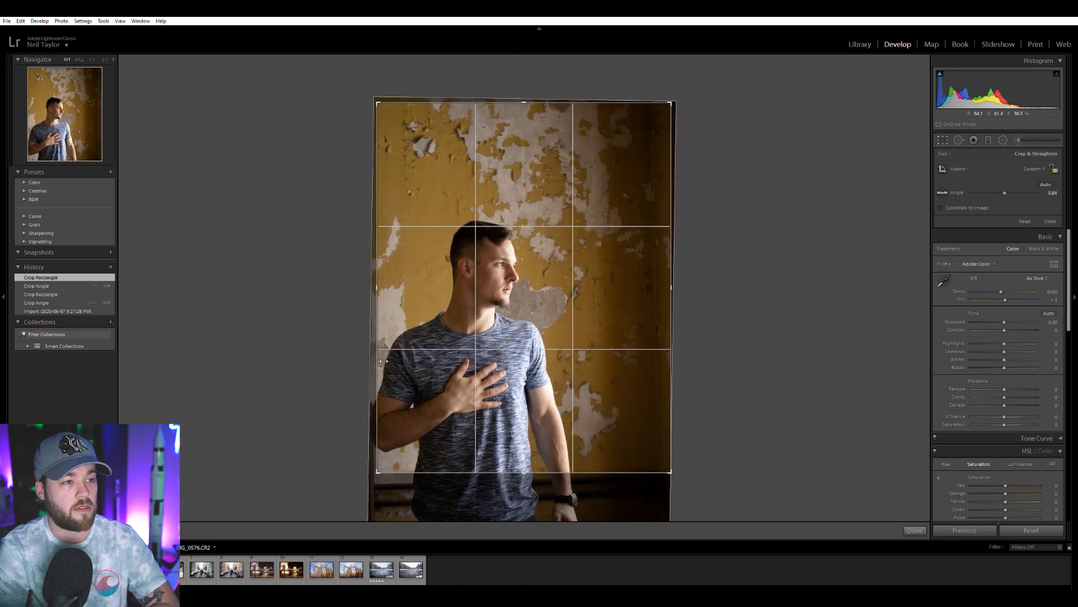
drag(727, 289, 725, 290)
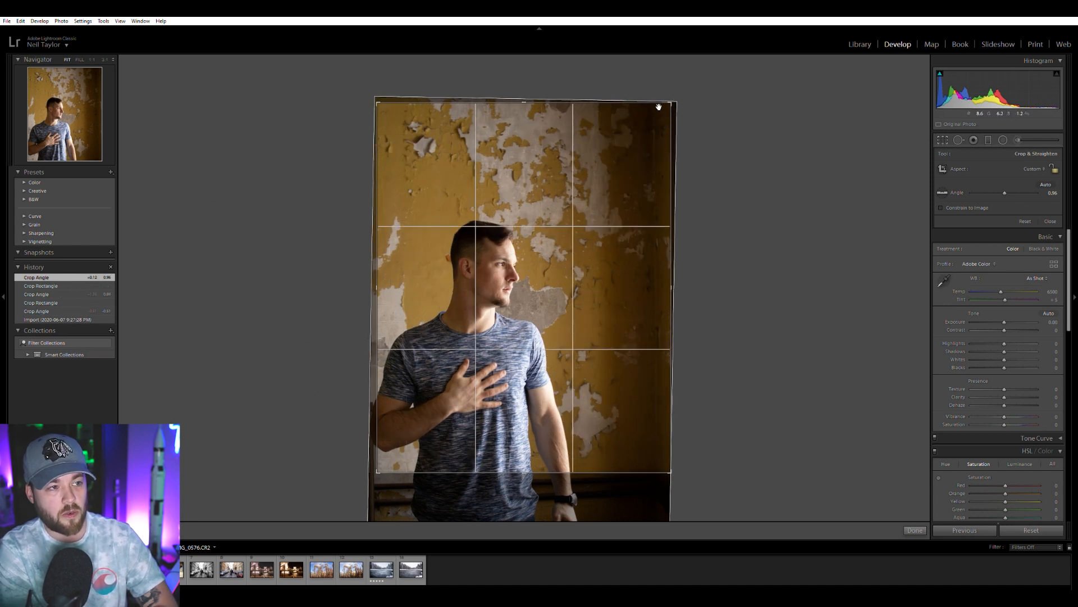
drag(775, 335, 773, 338)
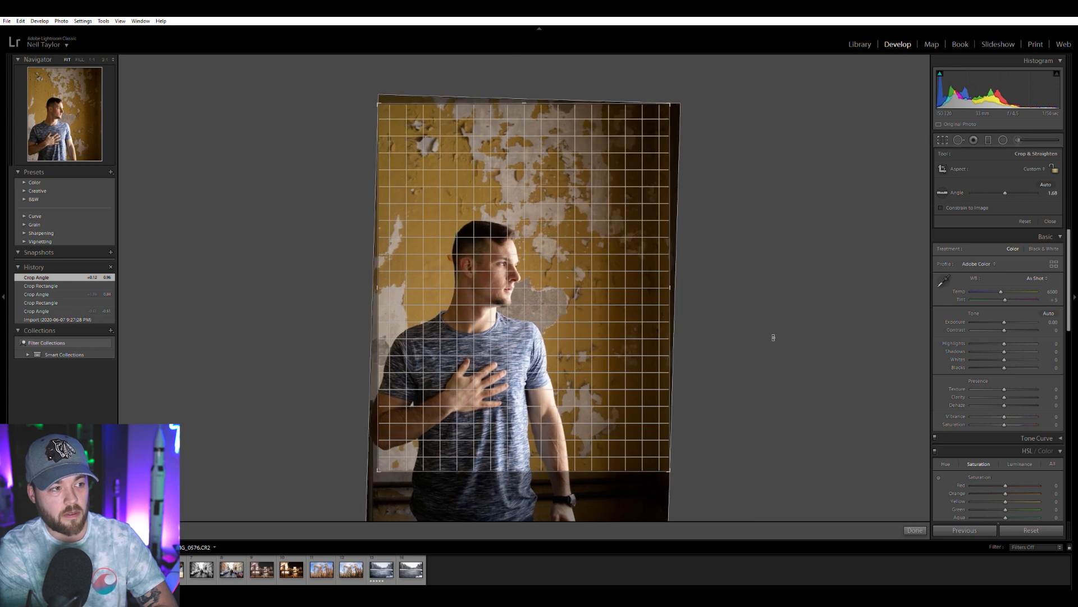
drag(774, 337, 770, 333)
key(Return)
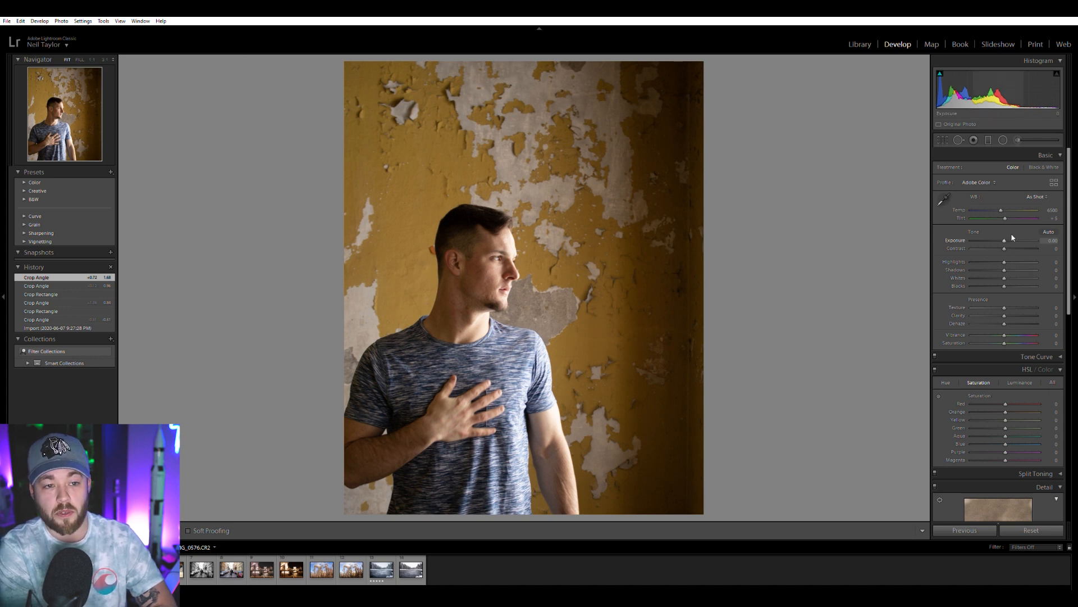
Raise the contrast to +42, checking the tones in black and white before returning to colour, and cool the temperature to 5548.
drag(1005, 248, 1012, 249)
click(1045, 166)
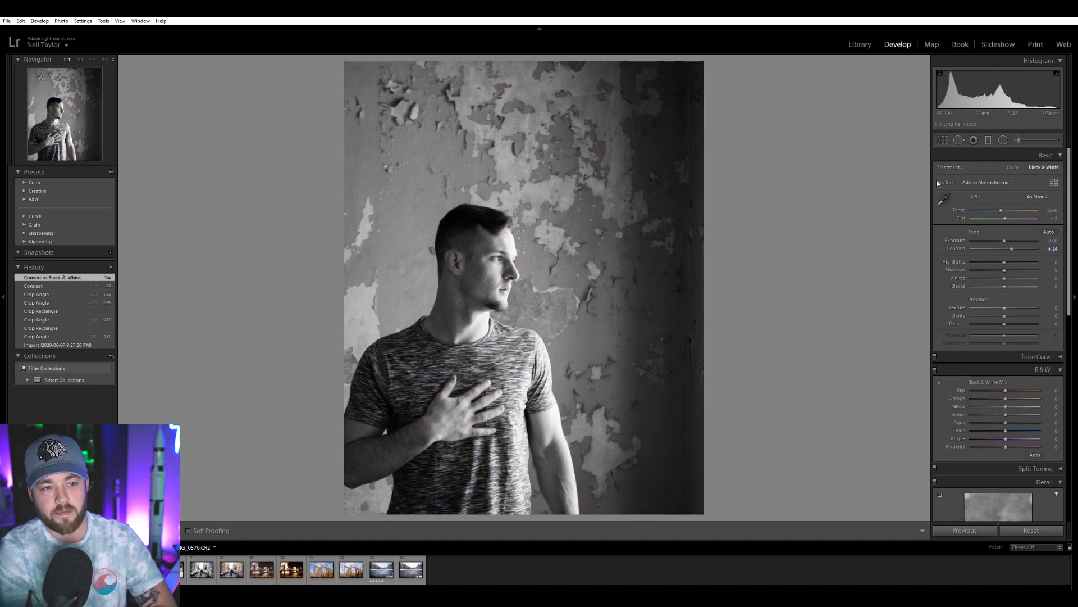
key(v)
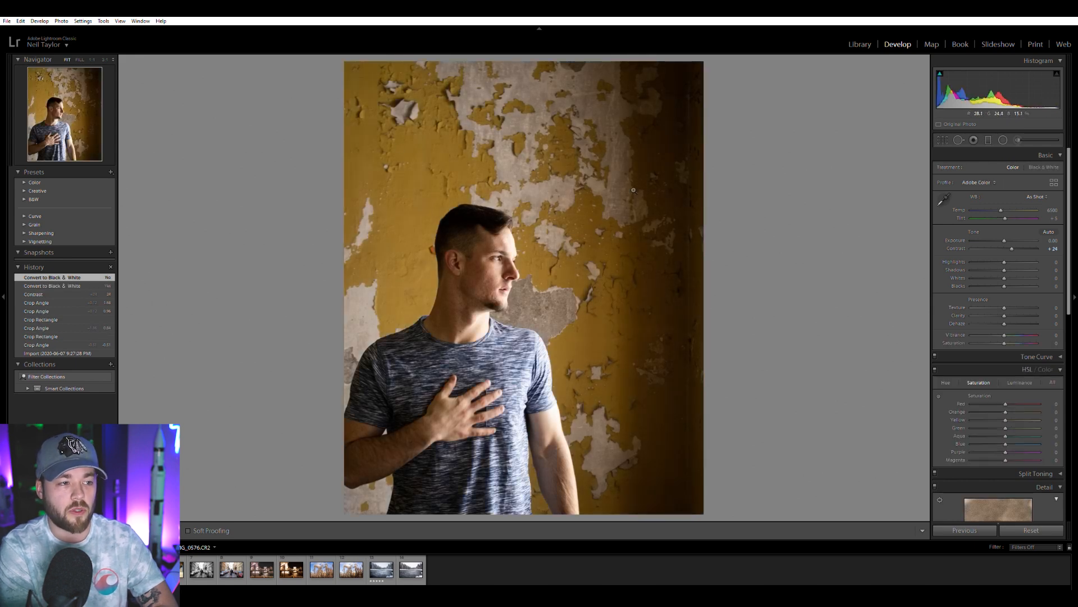
key(v)
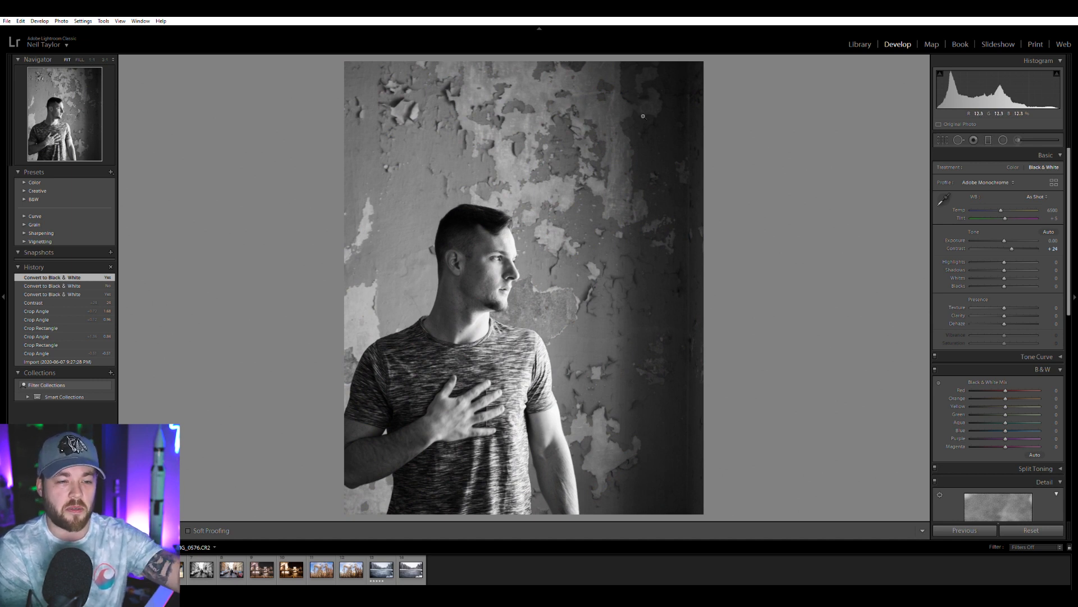
key(v)
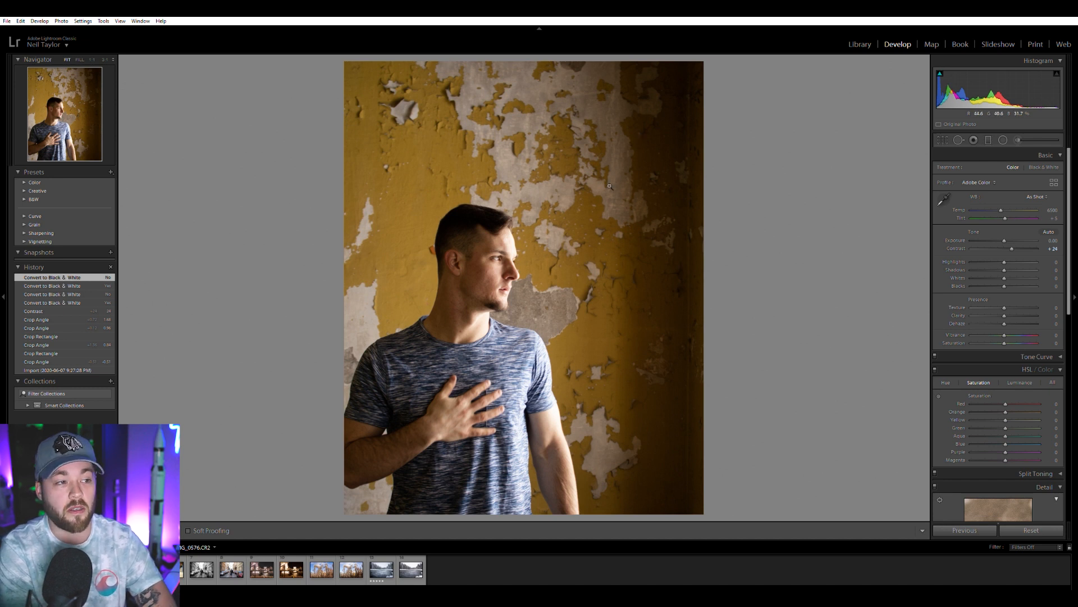
drag(1011, 248, 1018, 246)
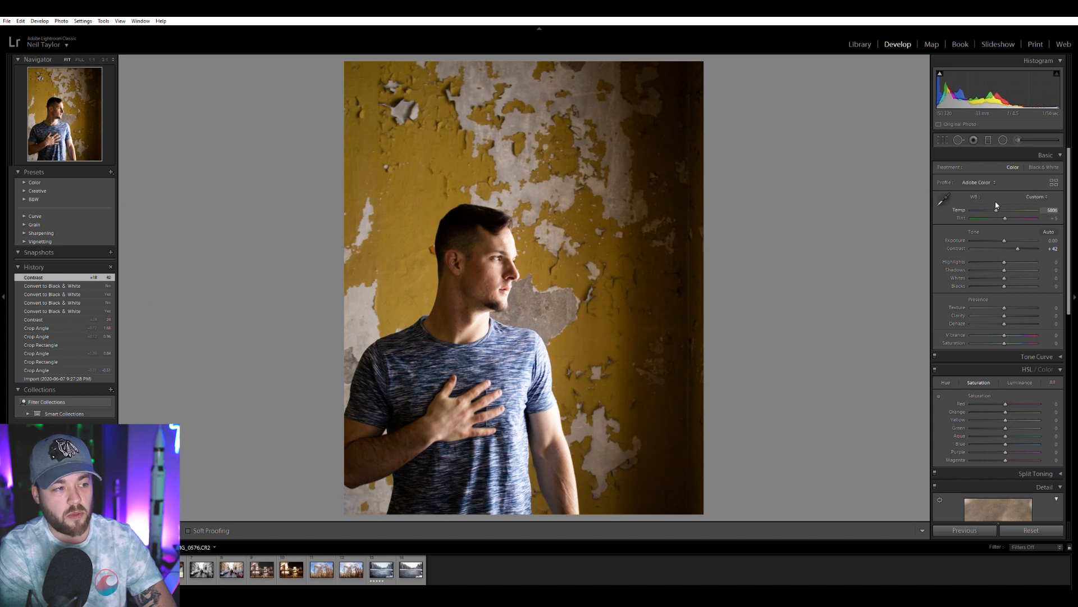
drag(995, 207, 995, 208)
Lower the highlights to -100 while checking the face up close, and raise the vibrance to +23.
drag(1004, 262, 986, 262)
click(484, 238)
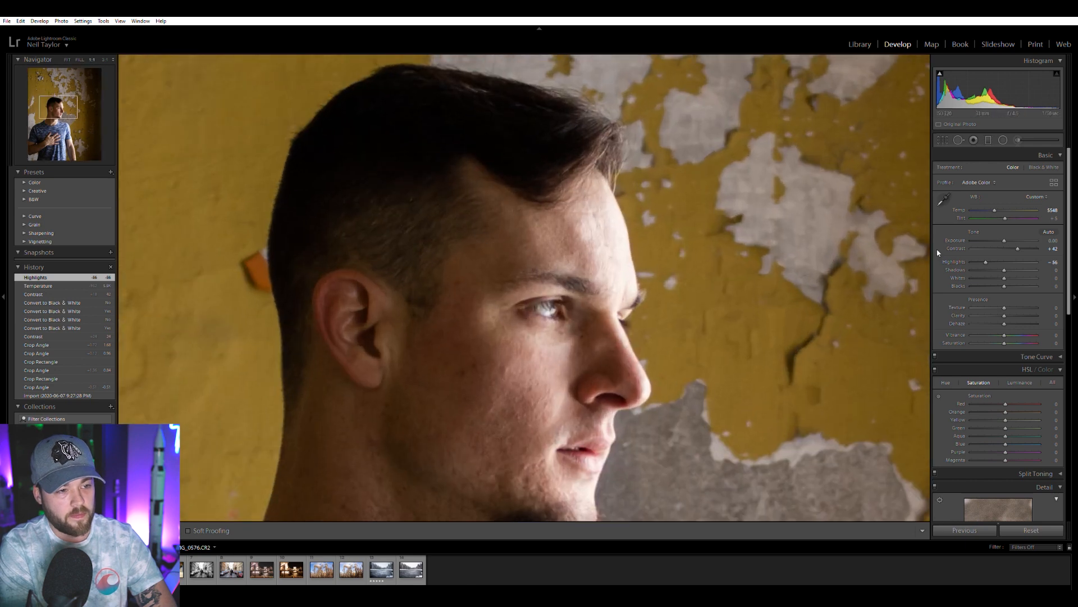
drag(982, 257, 971, 259)
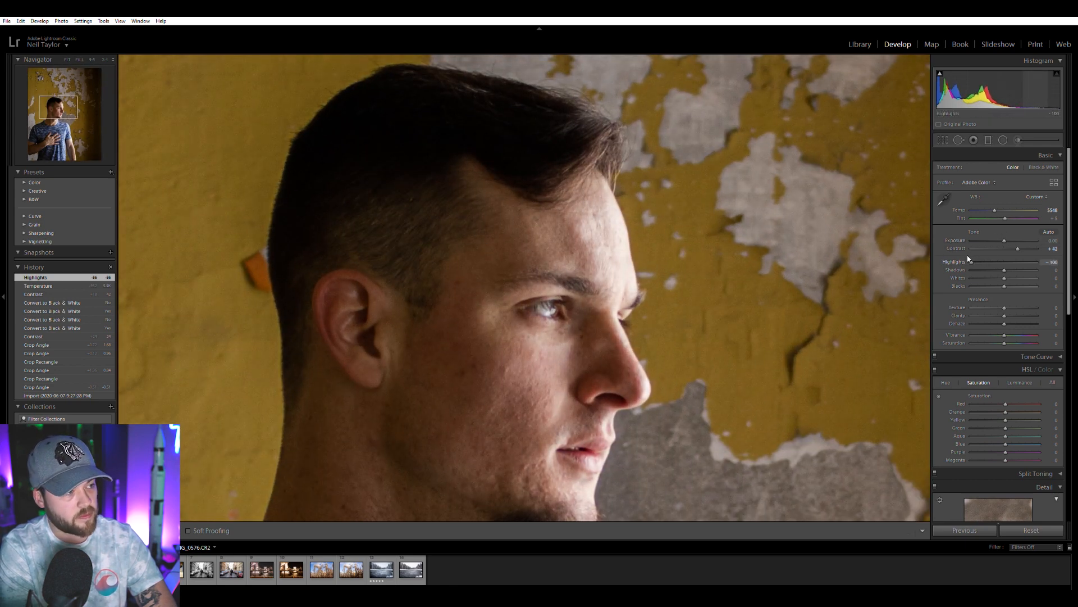
drag(968, 258, 970, 262)
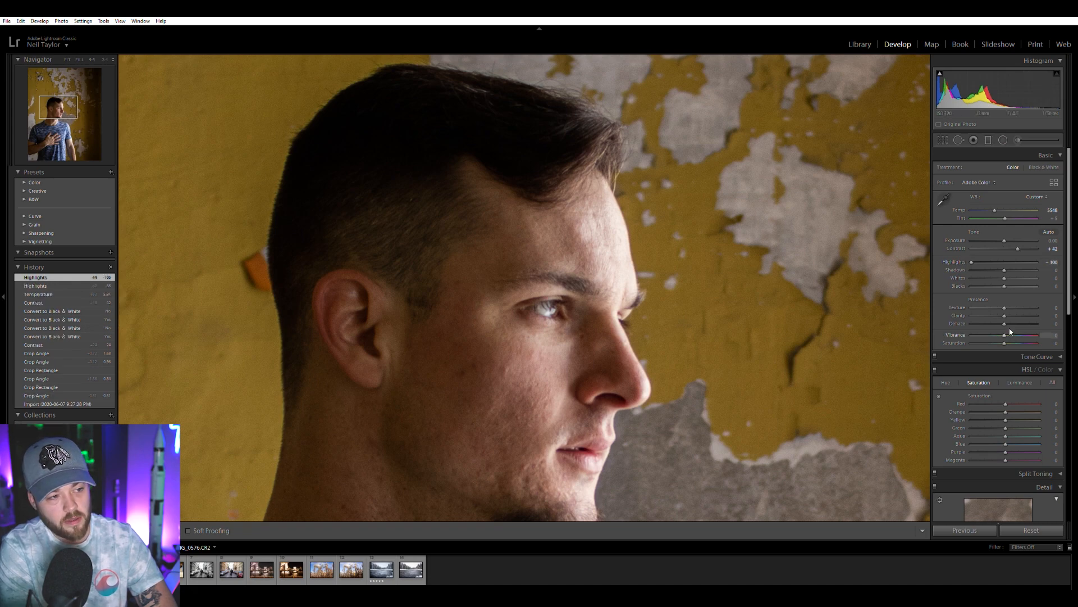
drag(1012, 331, 1012, 332)
Check the edges of the arms and shirt for colour fringing and enable Remove Chromatic Aberration.
drag(646, 351, 679, 210)
drag(581, 295, 548, 505)
drag(760, 395, 609, 94)
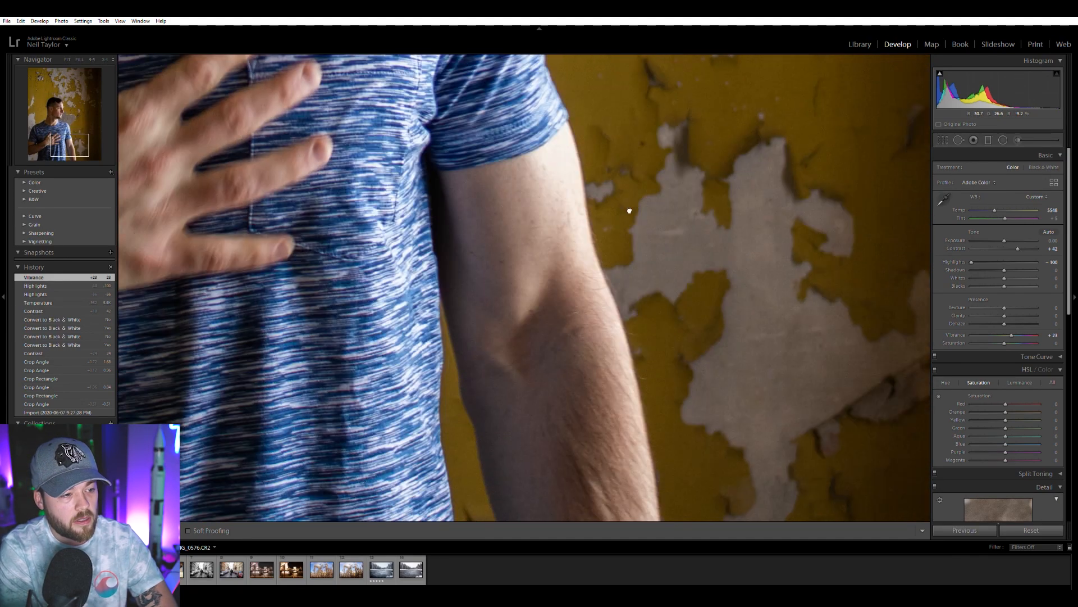
drag(628, 212, 634, 115)
drag(526, 193, 859, 270)
drag(415, 224, 657, 176)
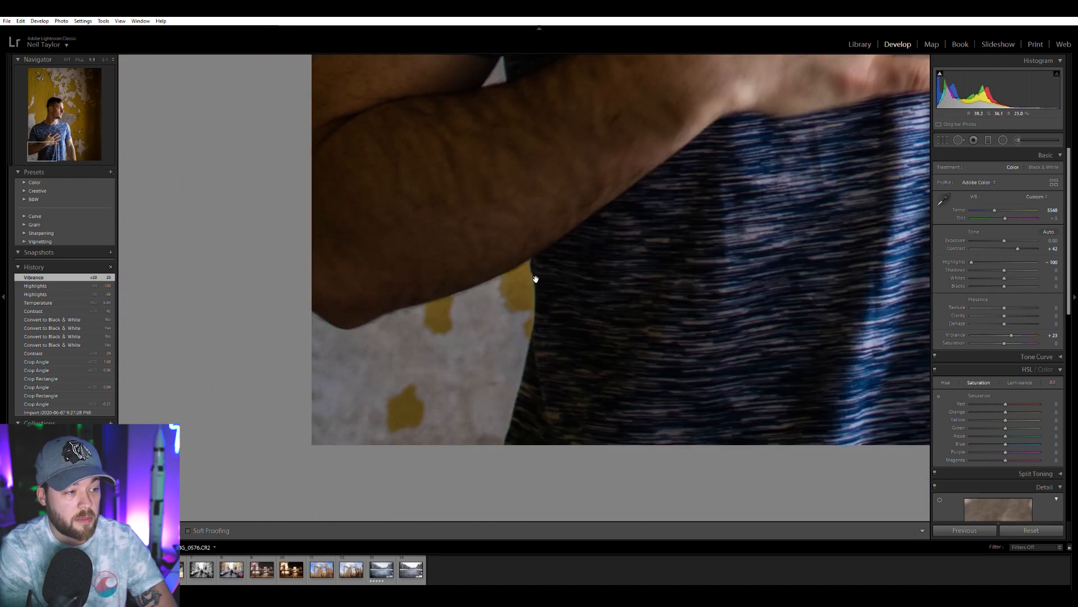
scroll(947, 386, down, 8)
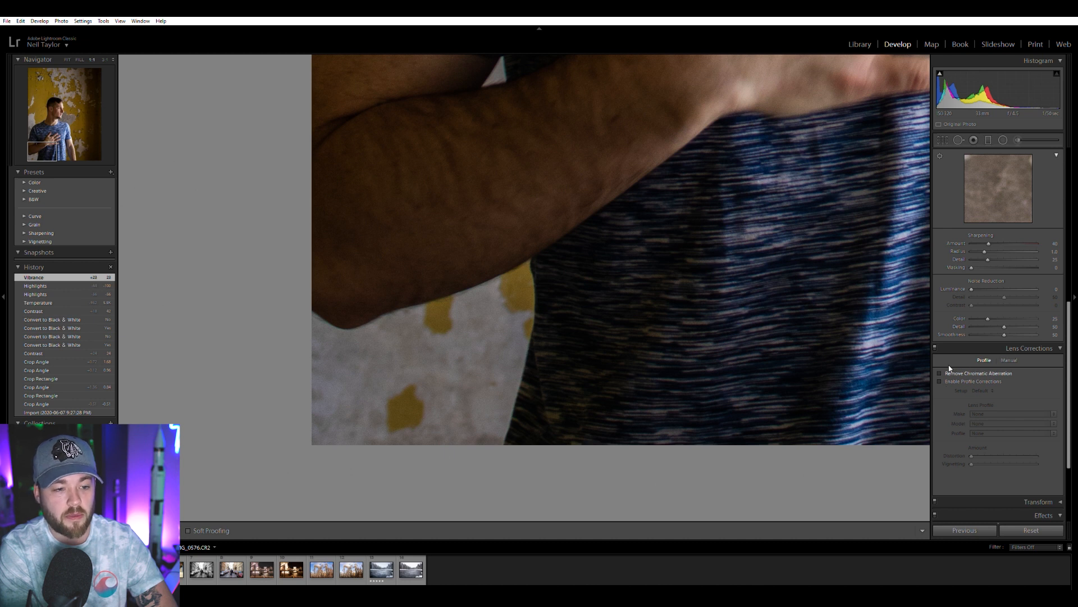
click(947, 371)
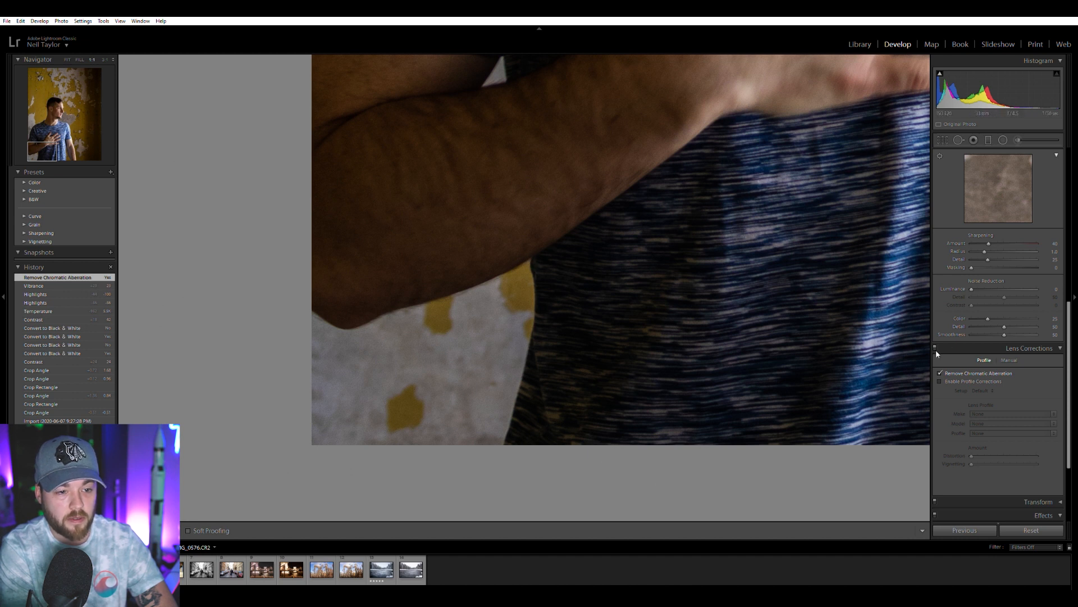
Toggle Remove Chromatic Aberration repeatedly to compare the fringing along the arm and shirt edges, leaving it enabled.
click(941, 368)
click(941, 368)
click(941, 368)
click(941, 369)
click(941, 368)
click(941, 368)
click(941, 369)
click(941, 368)
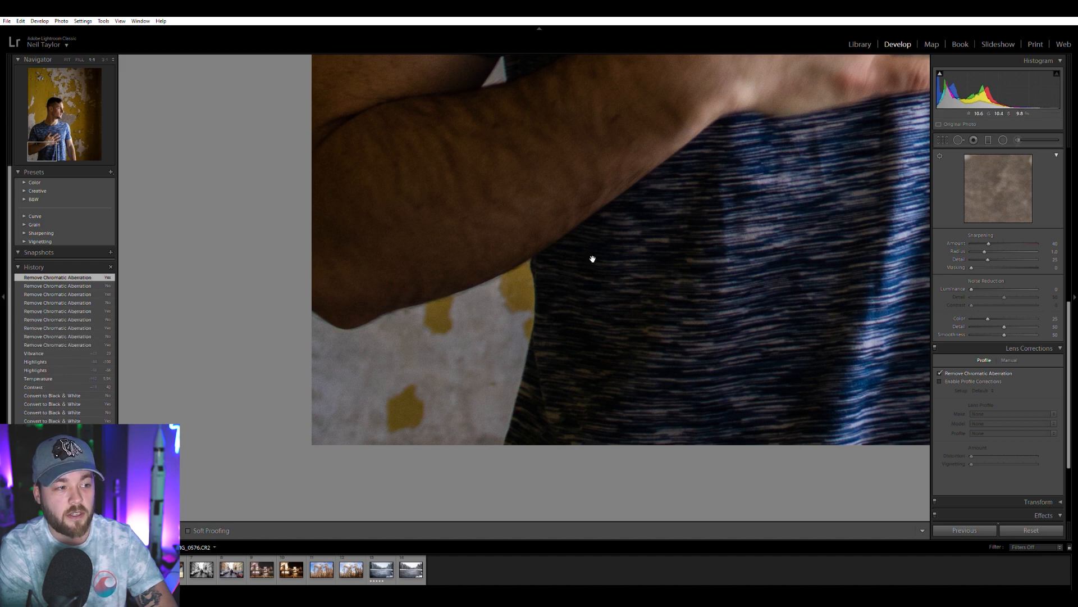
click(803, 140)
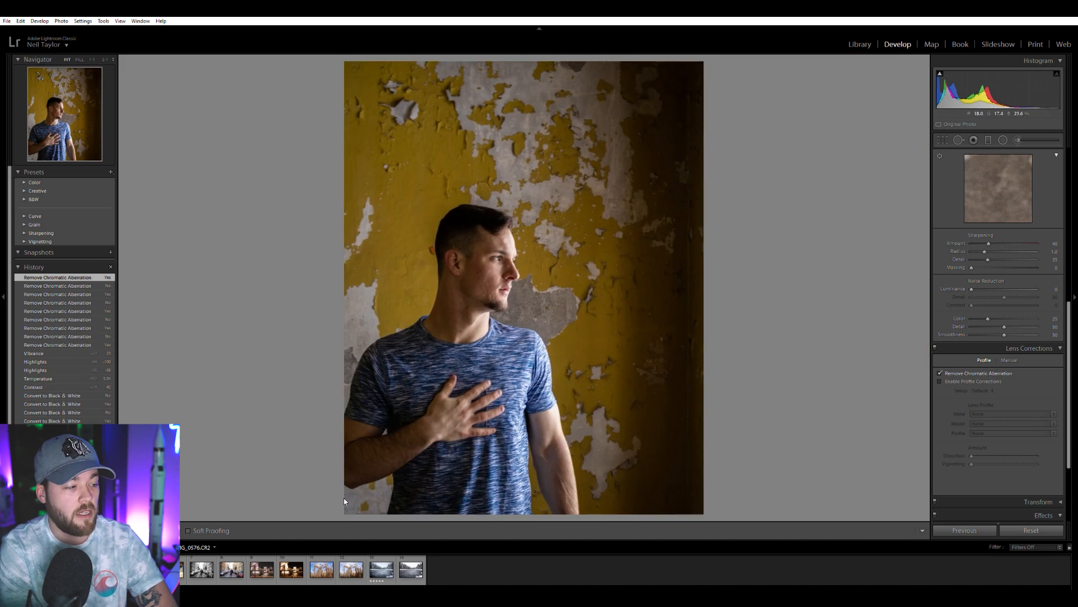
Examine the forearm and shirt edges close up in the earlier portrait edit and compare them with the raw portrait.
click(112, 569)
click(361, 481)
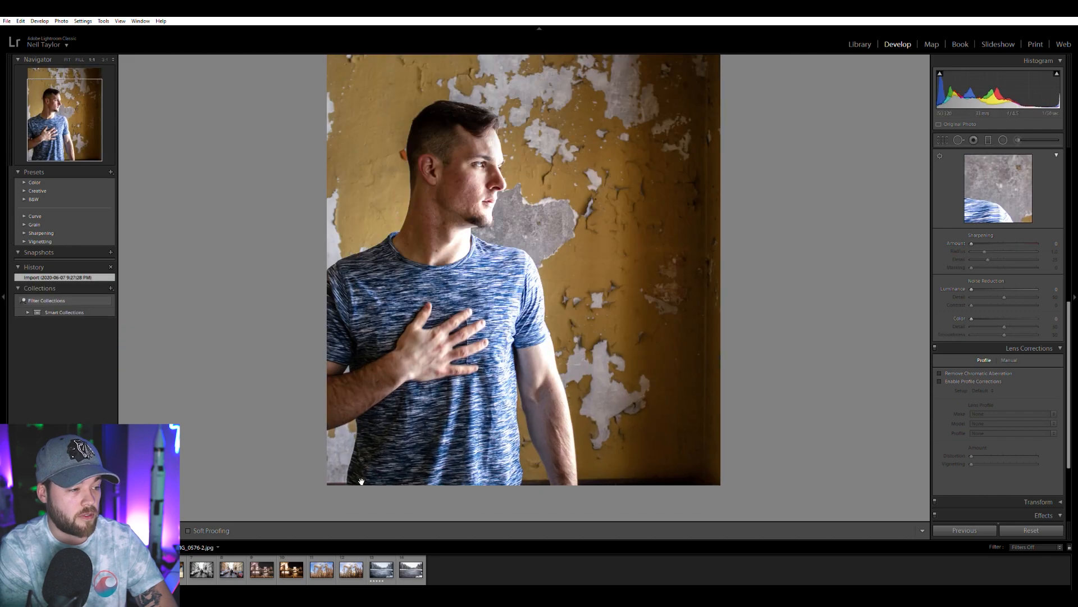
drag(332, 337, 293, 306)
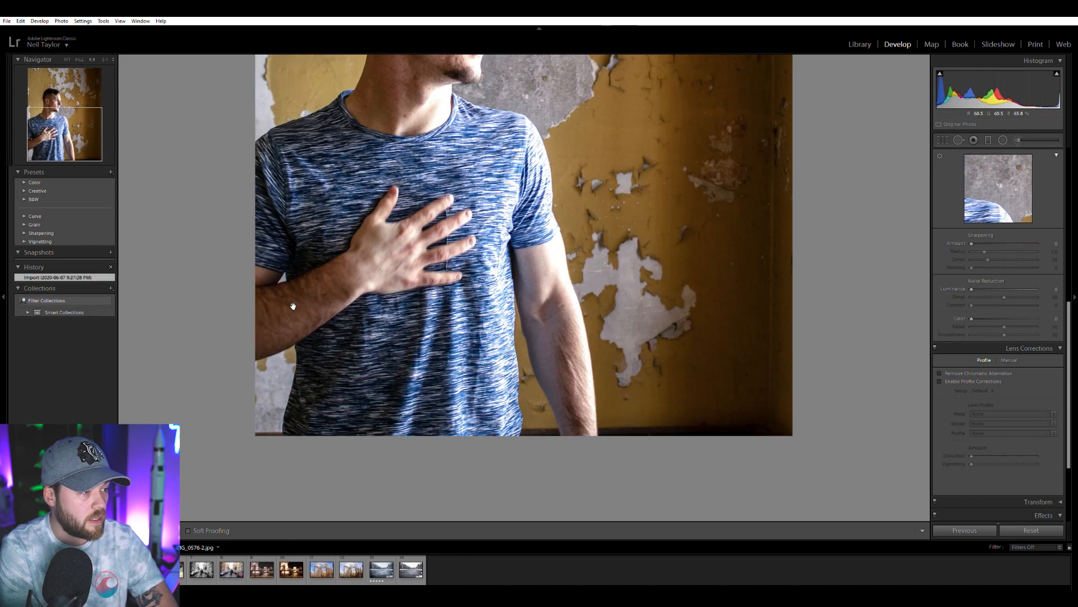
click(293, 306)
click(292, 306)
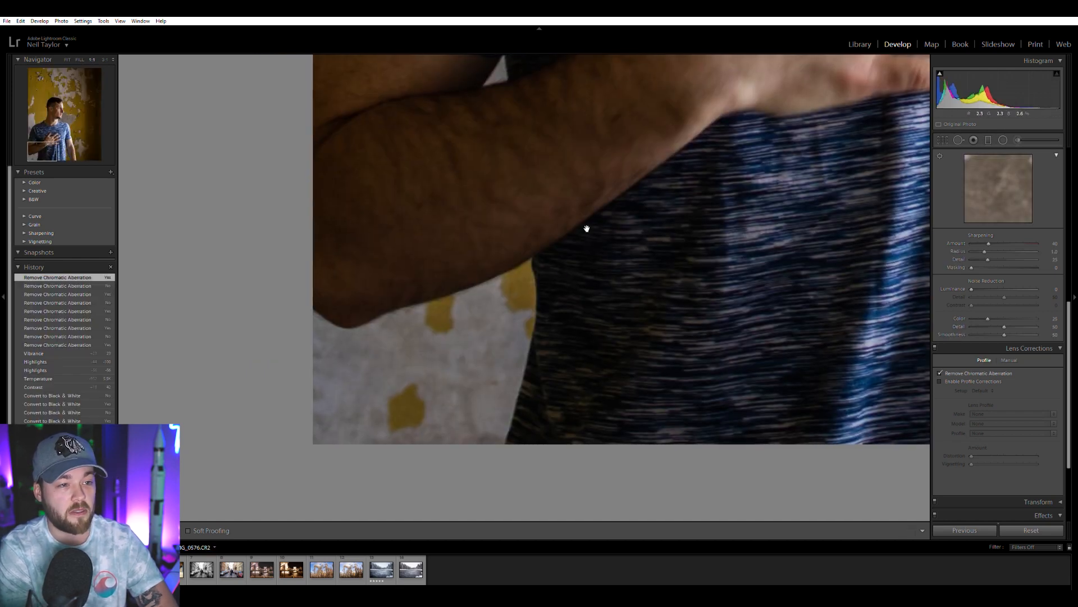
click(551, 285)
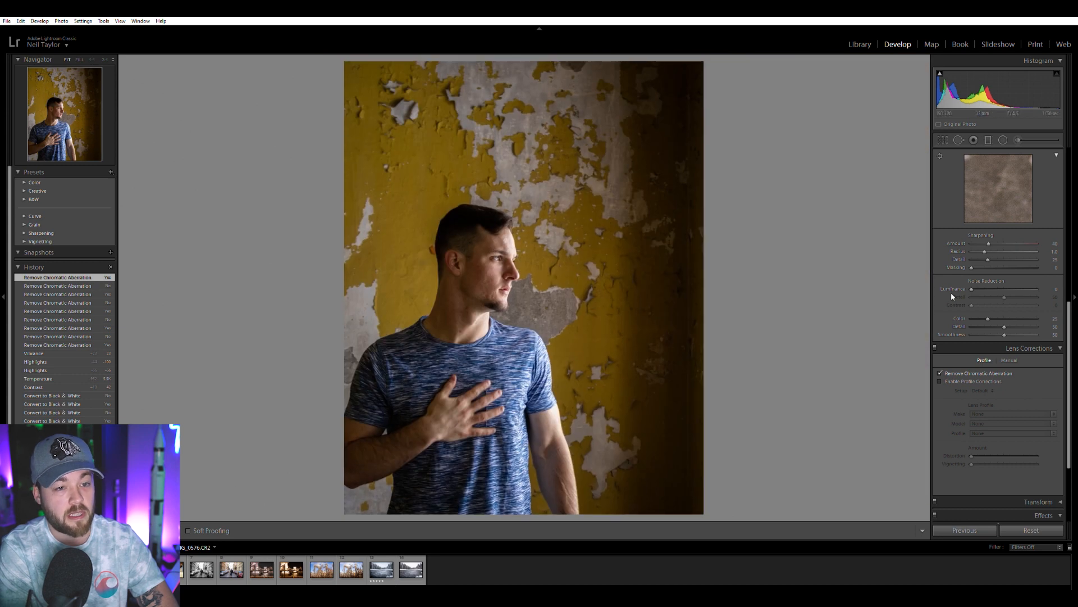
Raise the raw portrait's exposure to +0.61 and its shadows to +55.
scroll(1003, 241, up, 6)
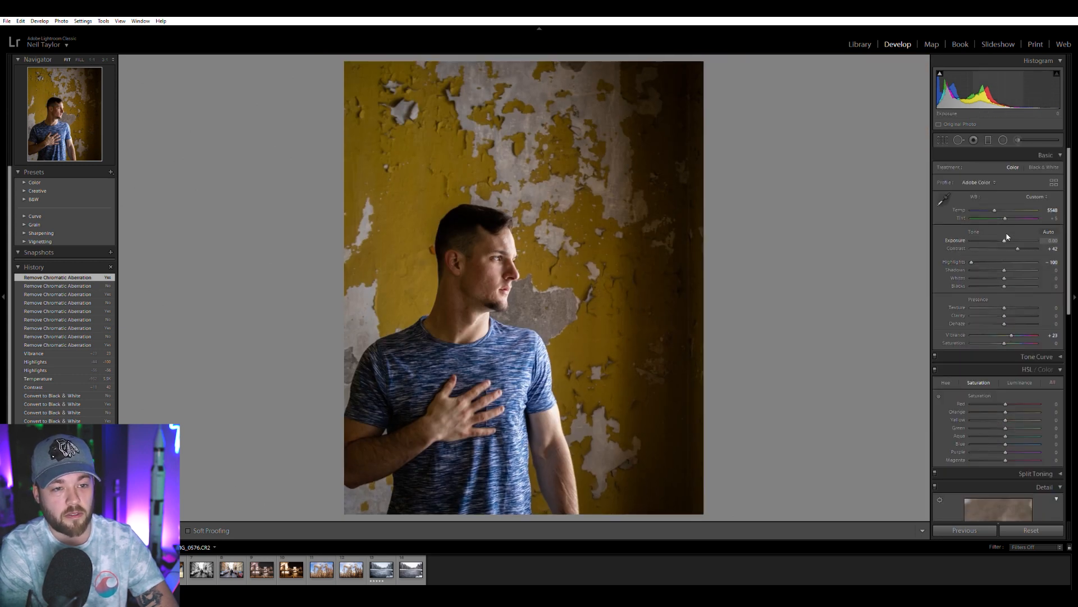
drag(1005, 237, 1010, 236)
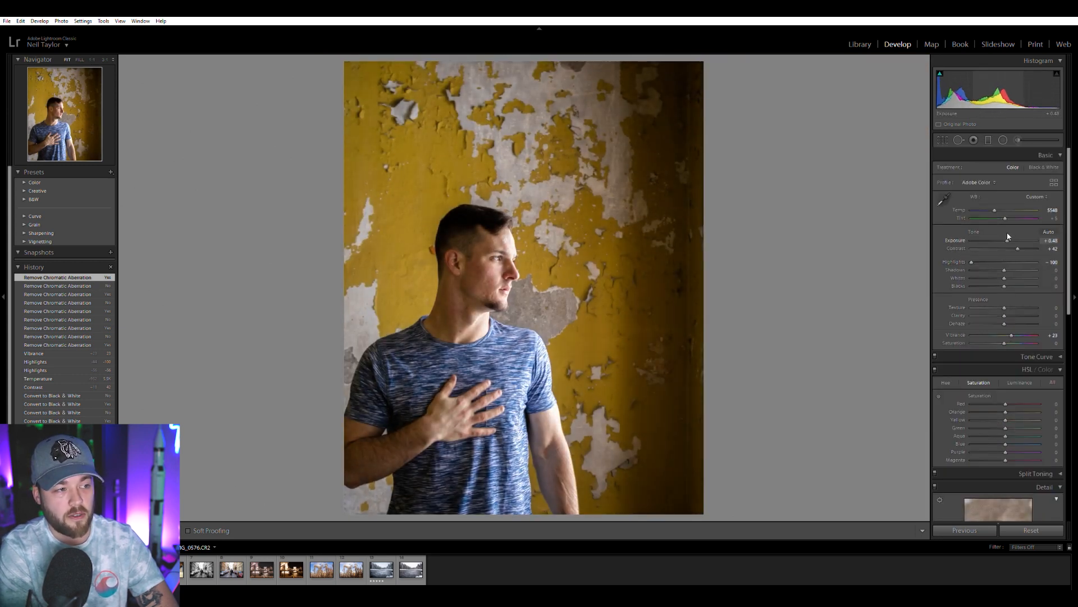
drag(1010, 236, 1009, 237)
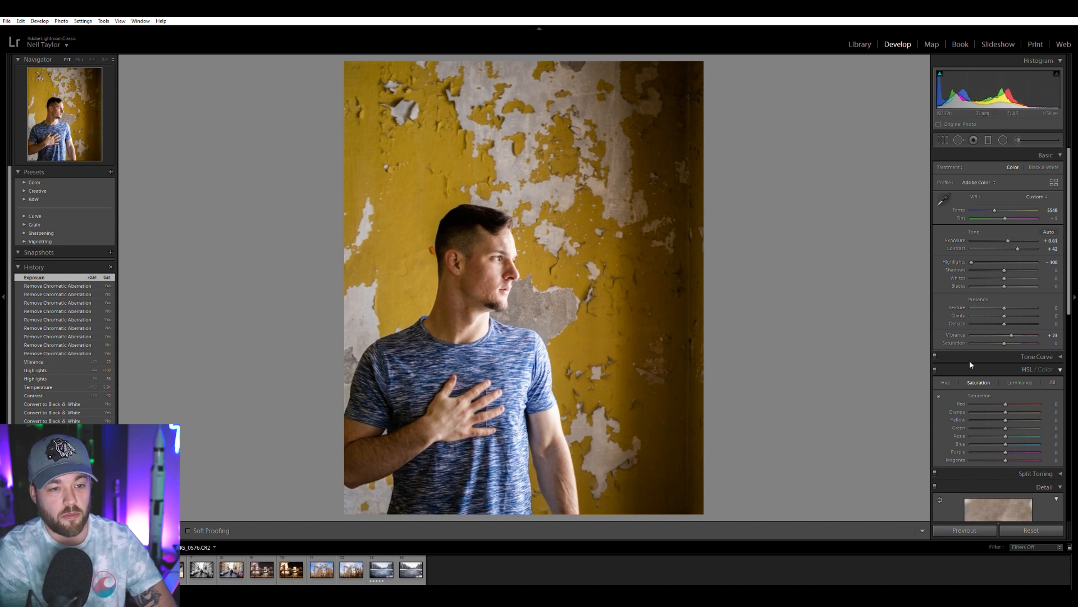
mouse_move(1006, 265)
mouse_down()
mouse_move(1039, 259)
mouse_move(1023, 260)
mouse_up()
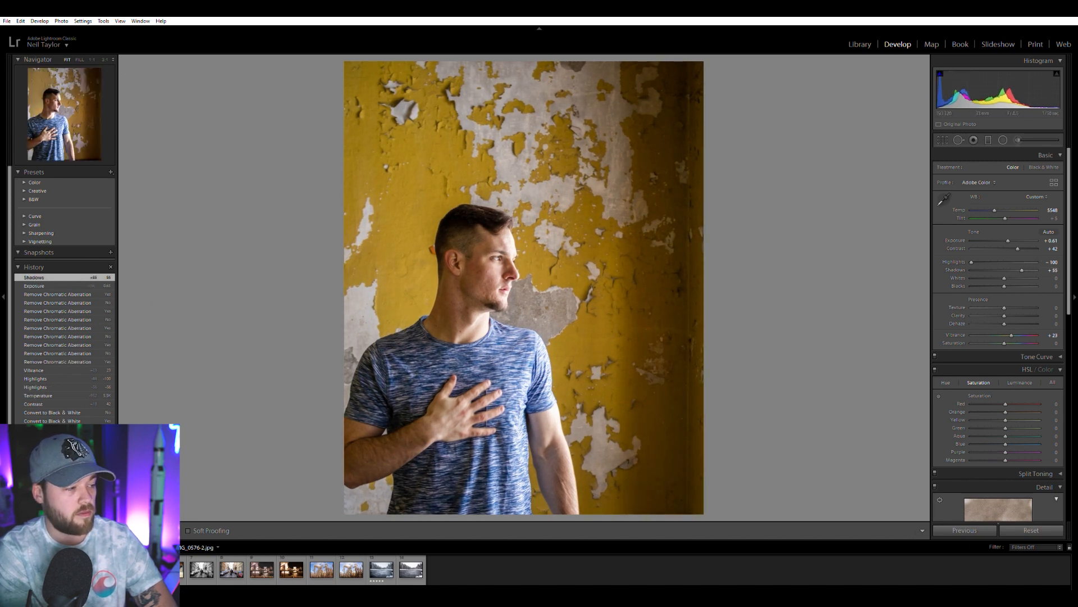
Compare the earlier portrait edit with the new one, checking the face and shirt up close and the wall's yellow overall.
click(82, 569)
click(112, 569)
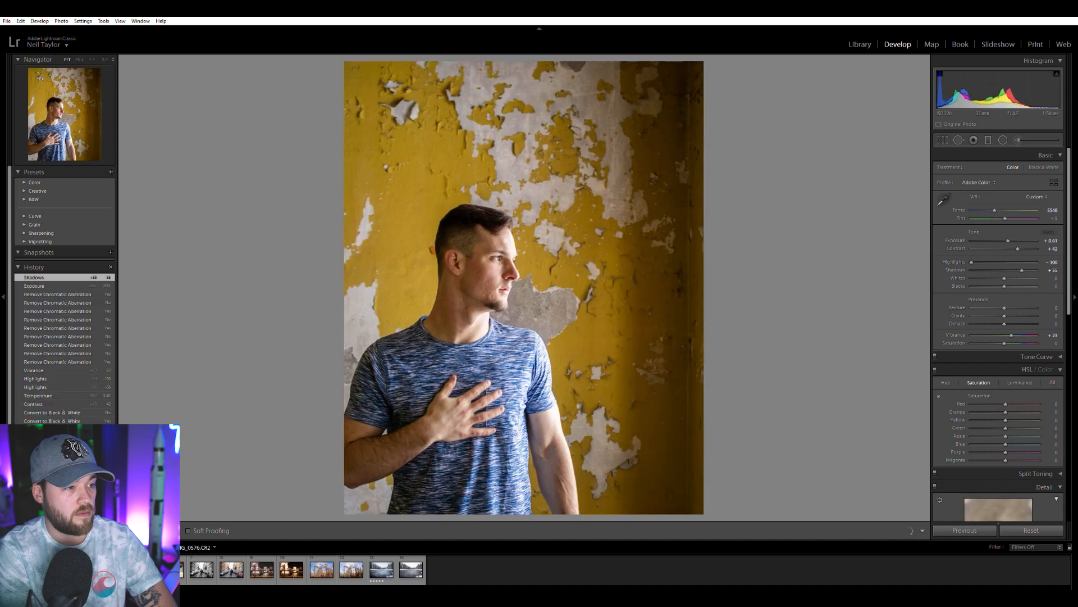
click(82, 569)
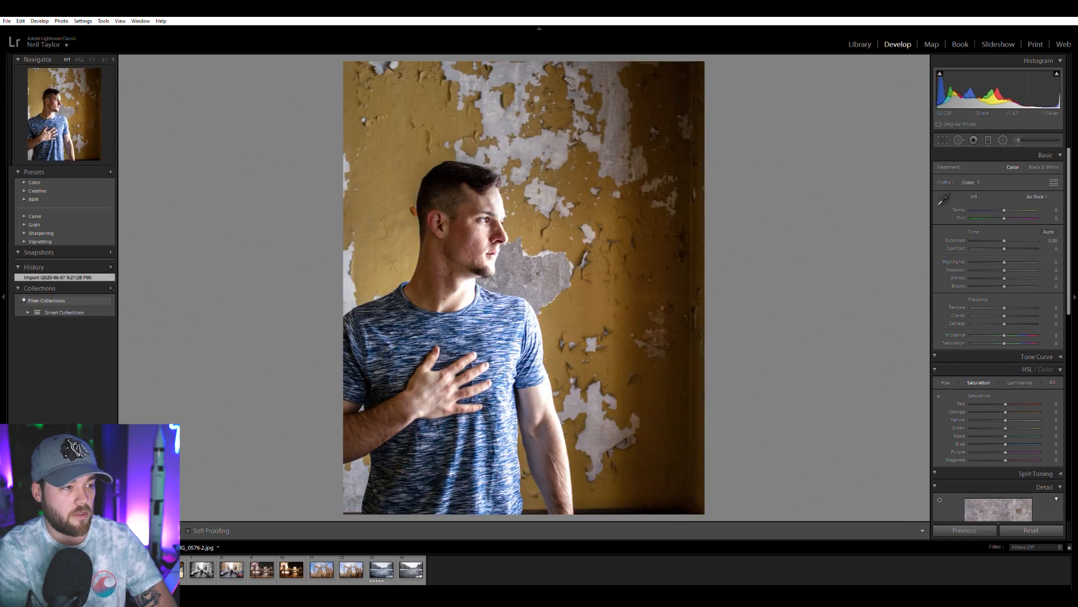
click(435, 264)
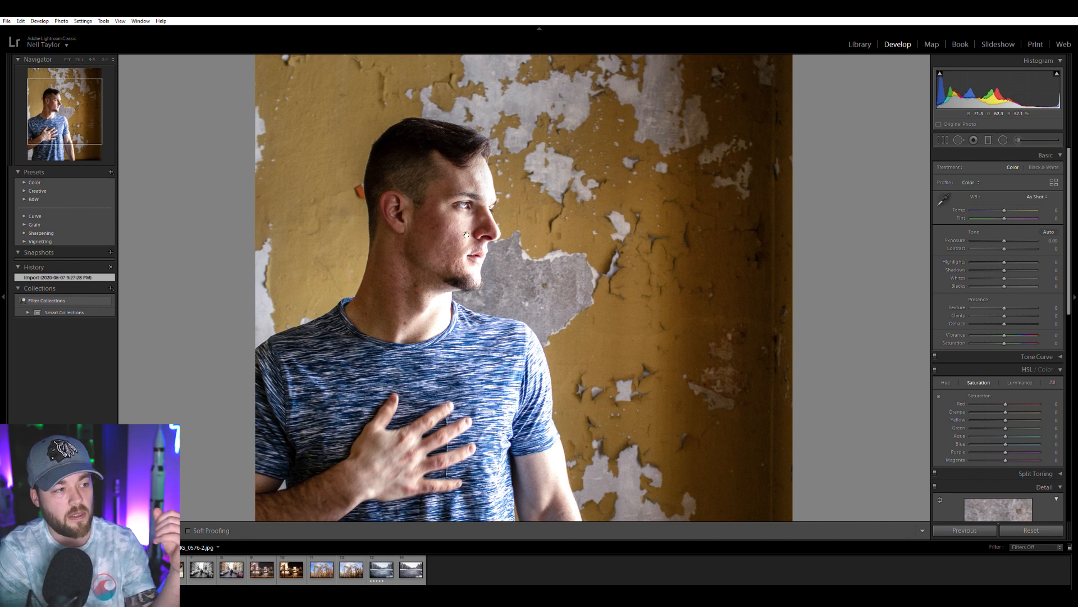
drag(452, 281, 452, 203)
click(113, 569)
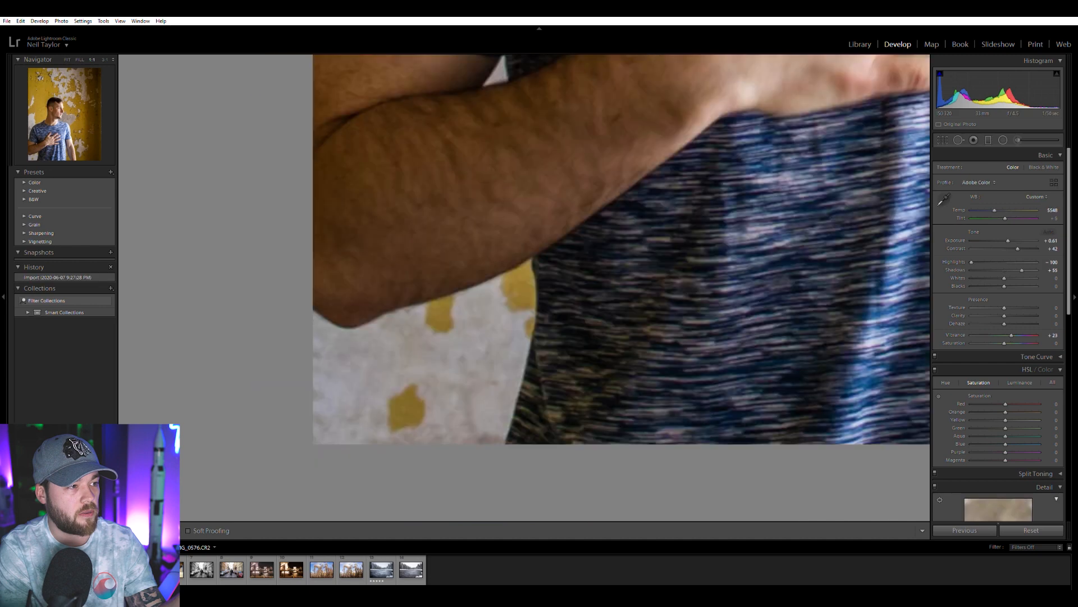
click(556, 224)
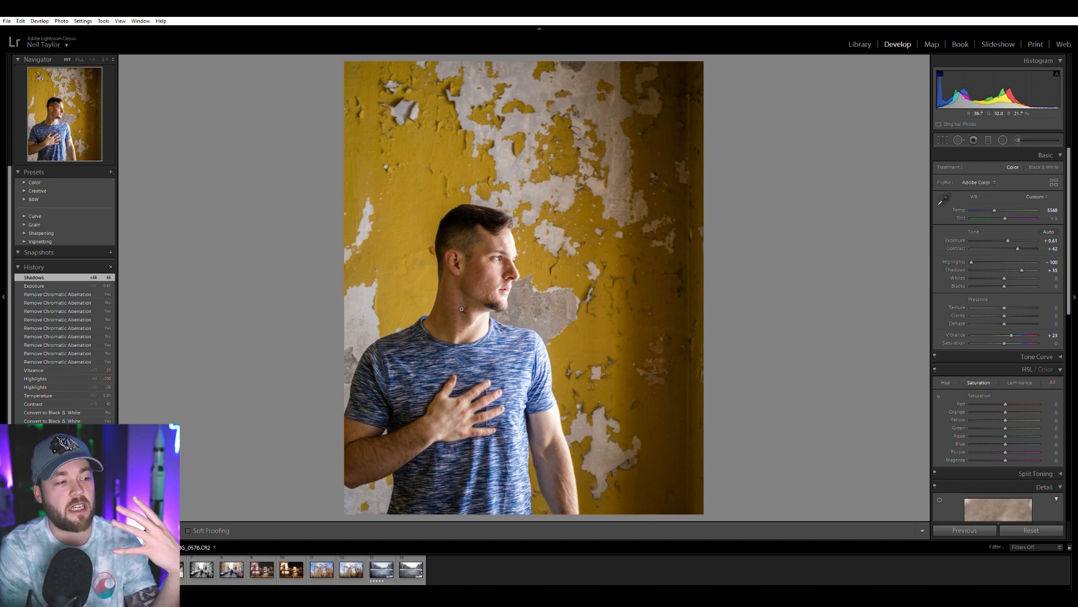
key(Left)
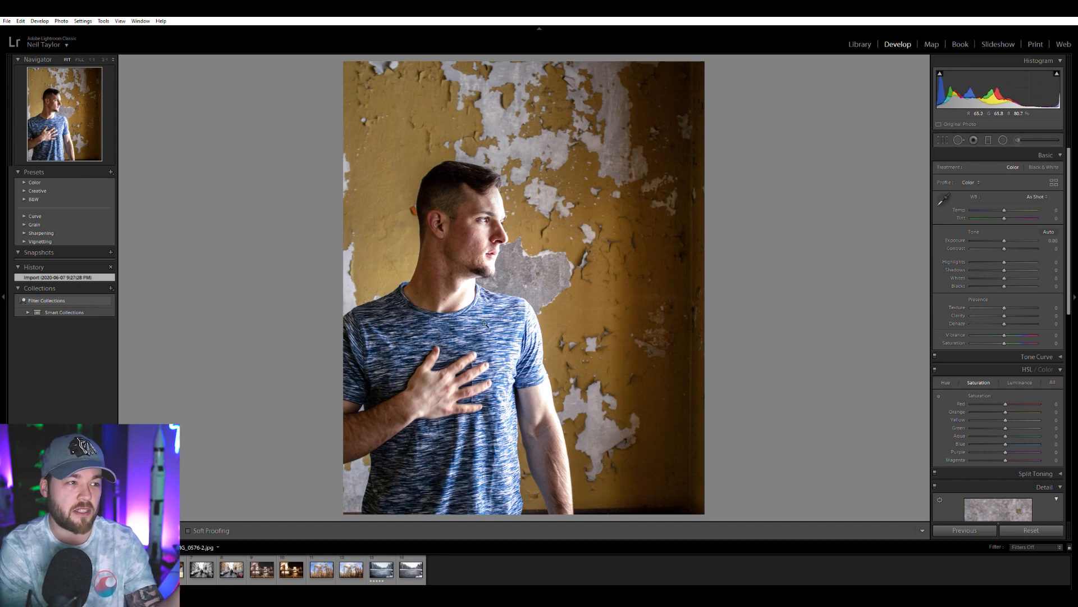
key(Right)
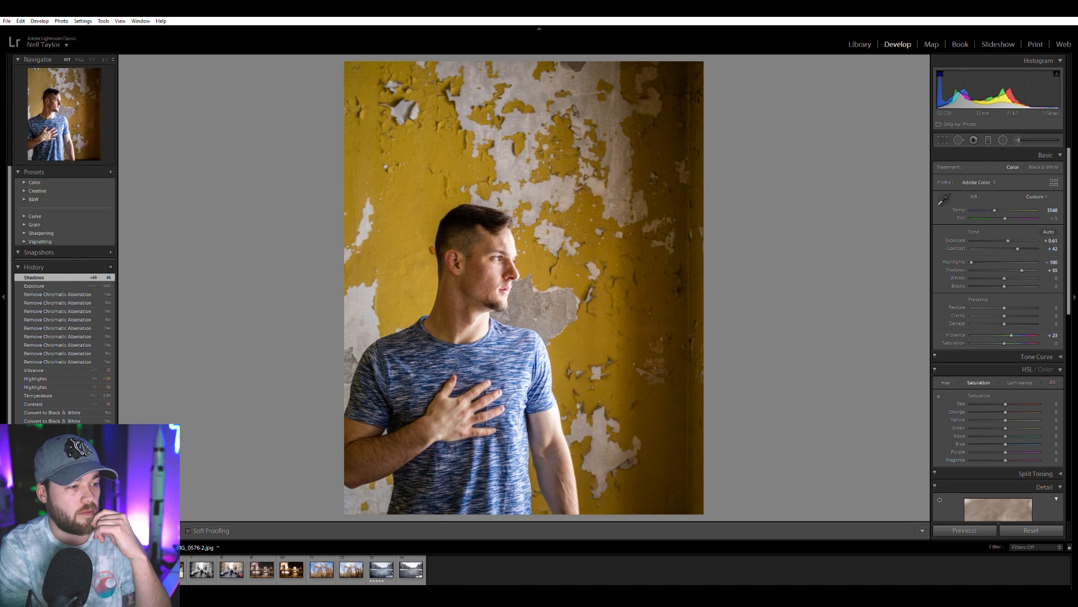
key(Left)
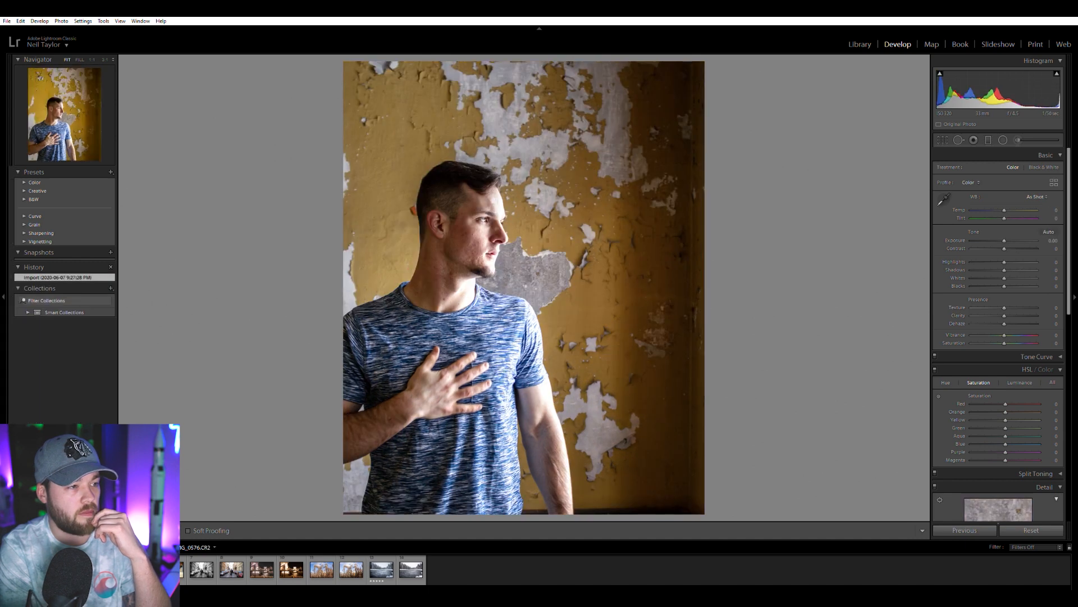
key(Right)
key(Left)
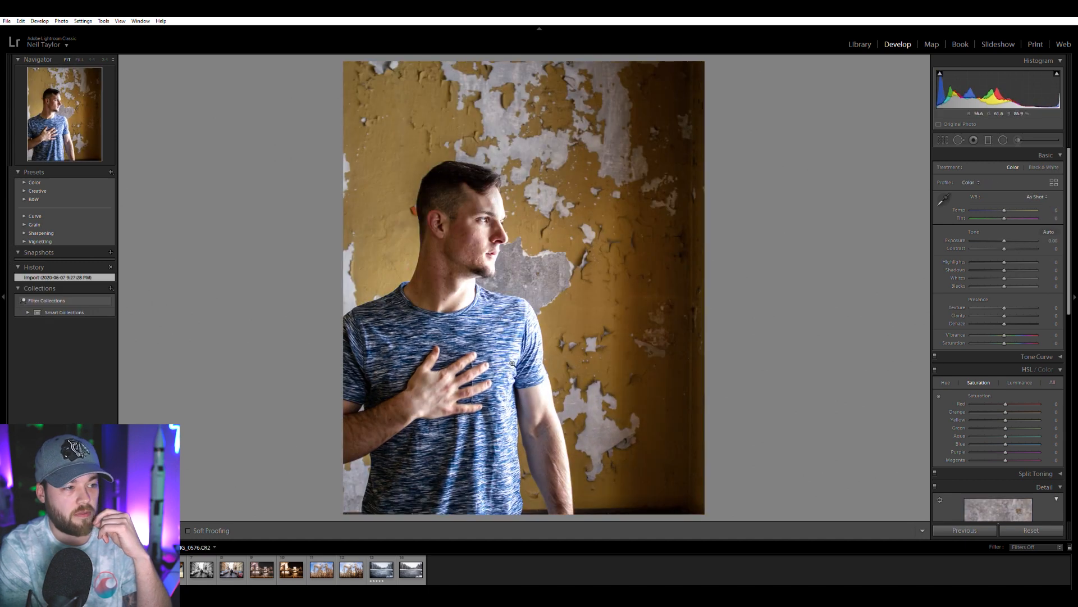
Try lowering the yellow saturation to -73 on the raw portrait against the earlier edit, and reset it to 0.
drag(995, 420, 988, 417)
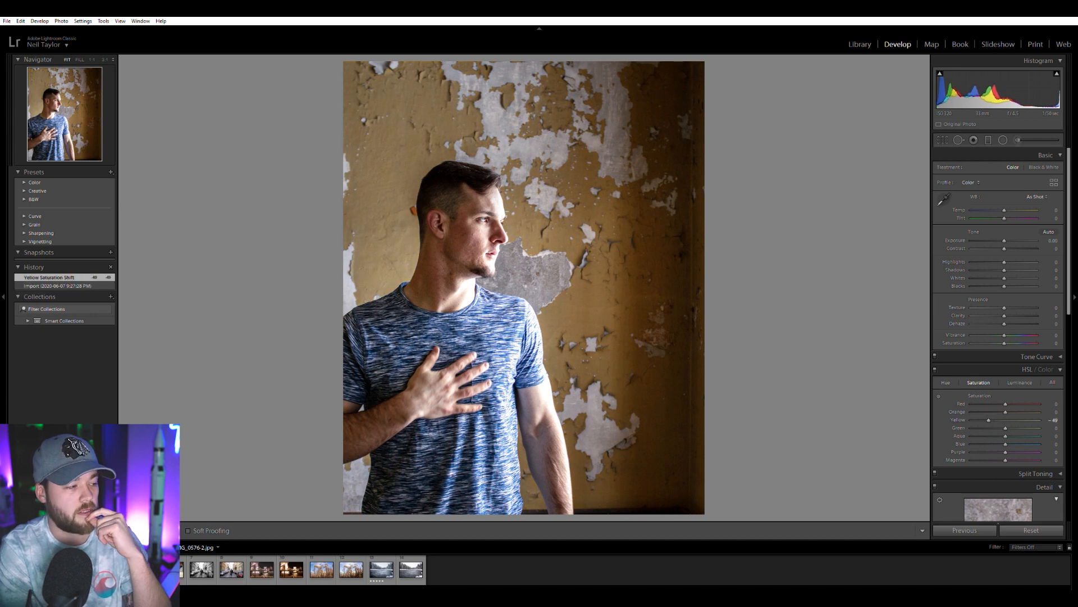
key(Right)
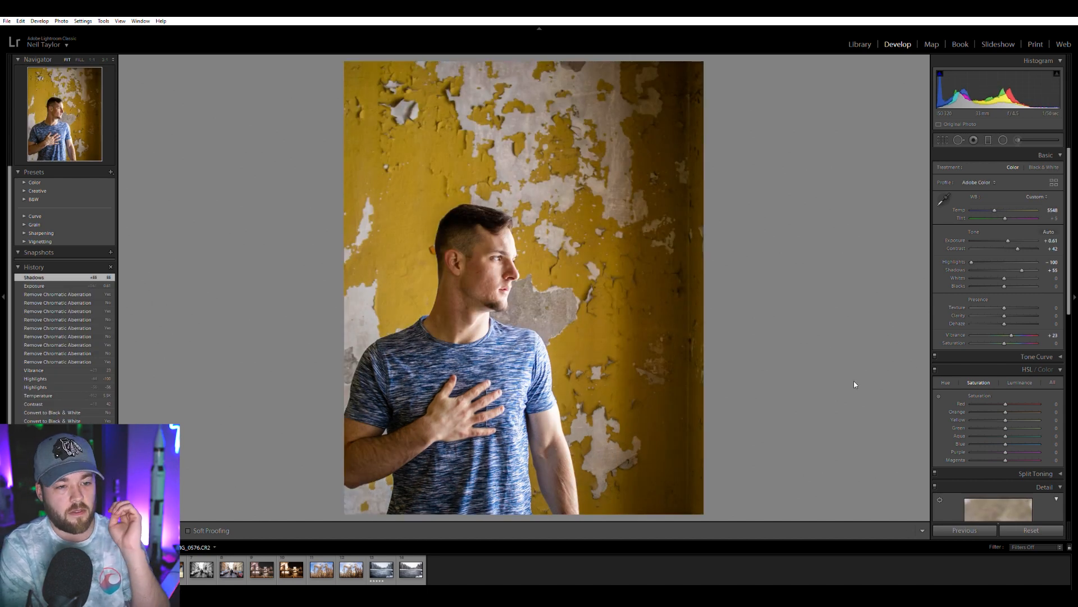
drag(992, 416, 982, 416)
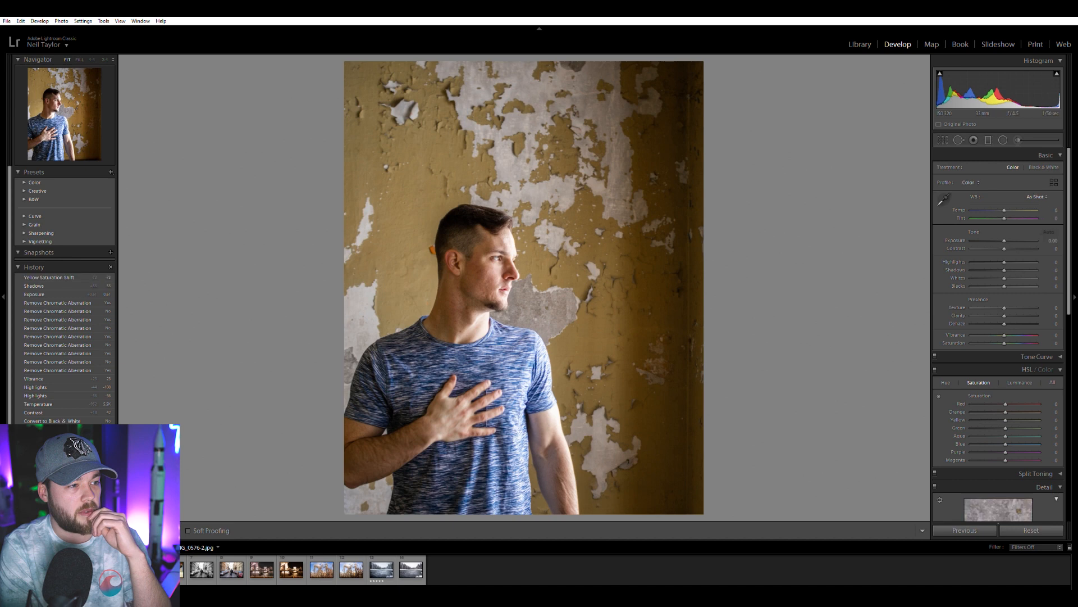
key(Left)
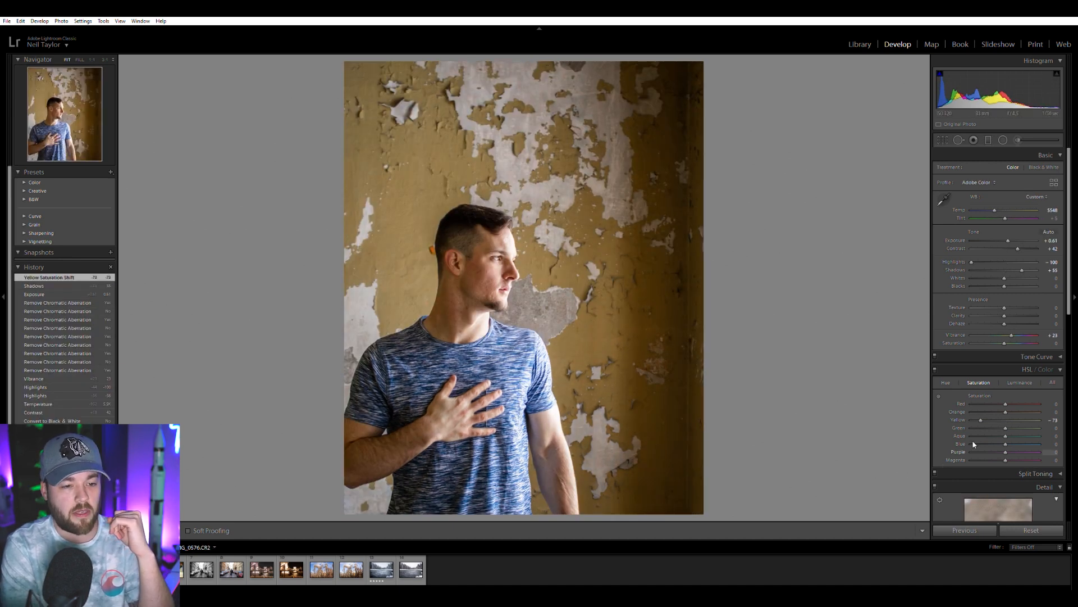
drag(983, 417, 1004, 412)
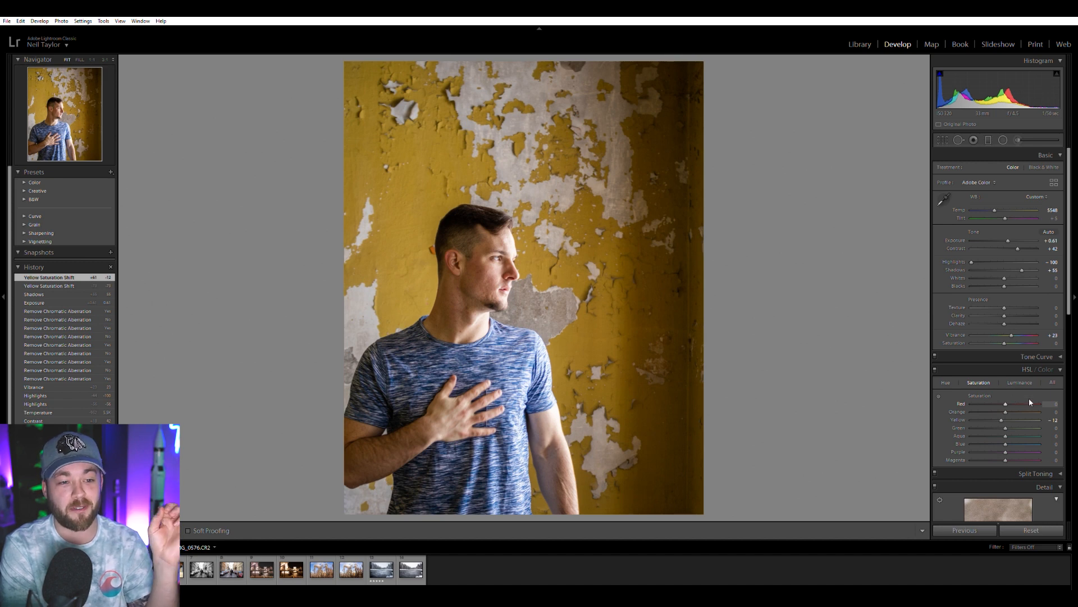
double_click(1002, 420)
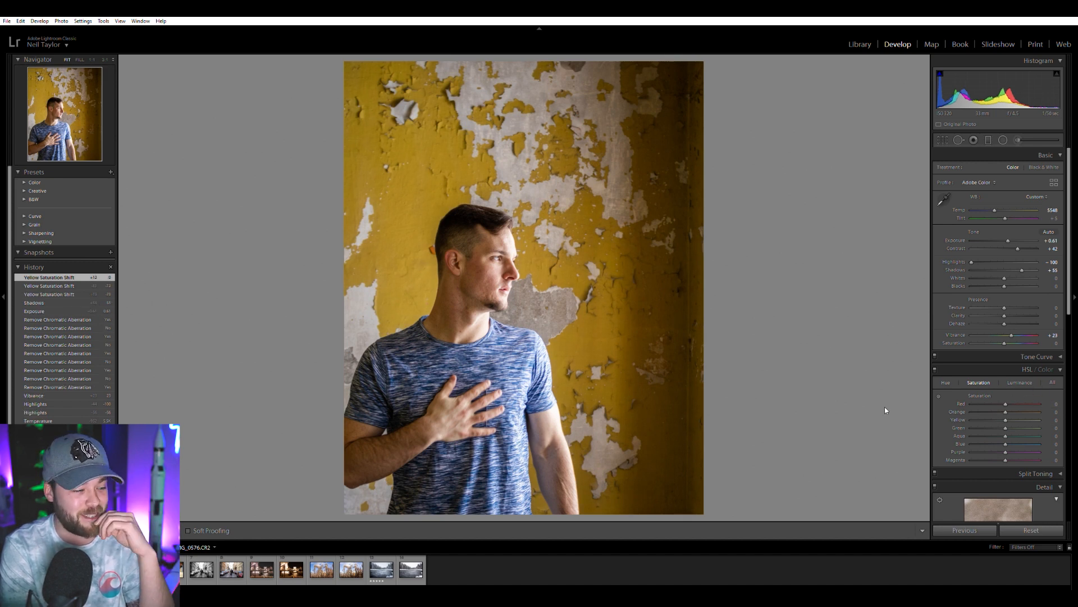
Switch to the photo of birds taking off from the water and compare its earlier edit with the raw file.
key(Right)
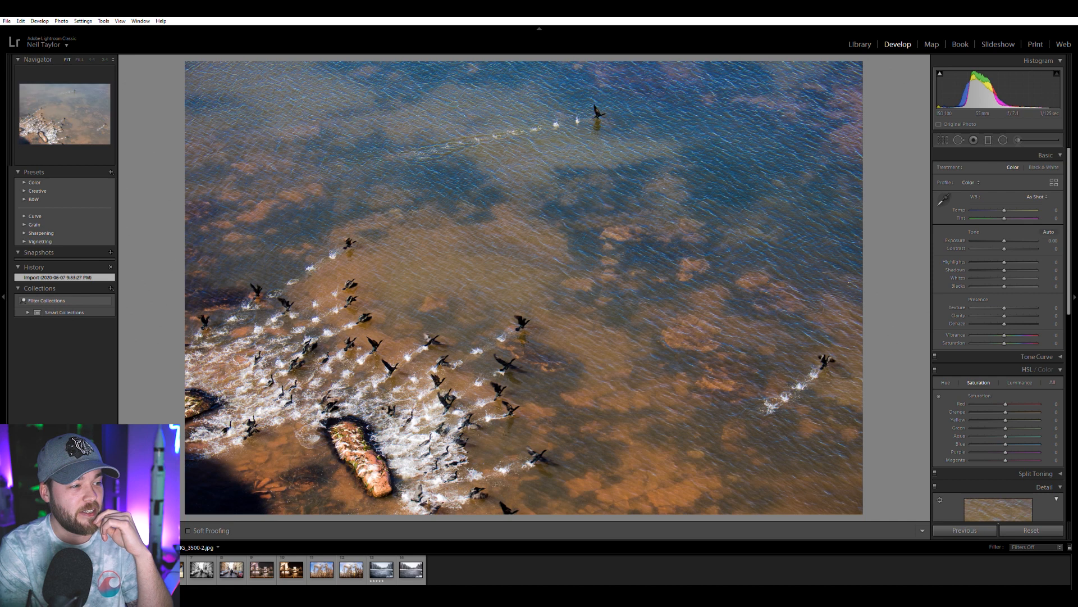
key(Right)
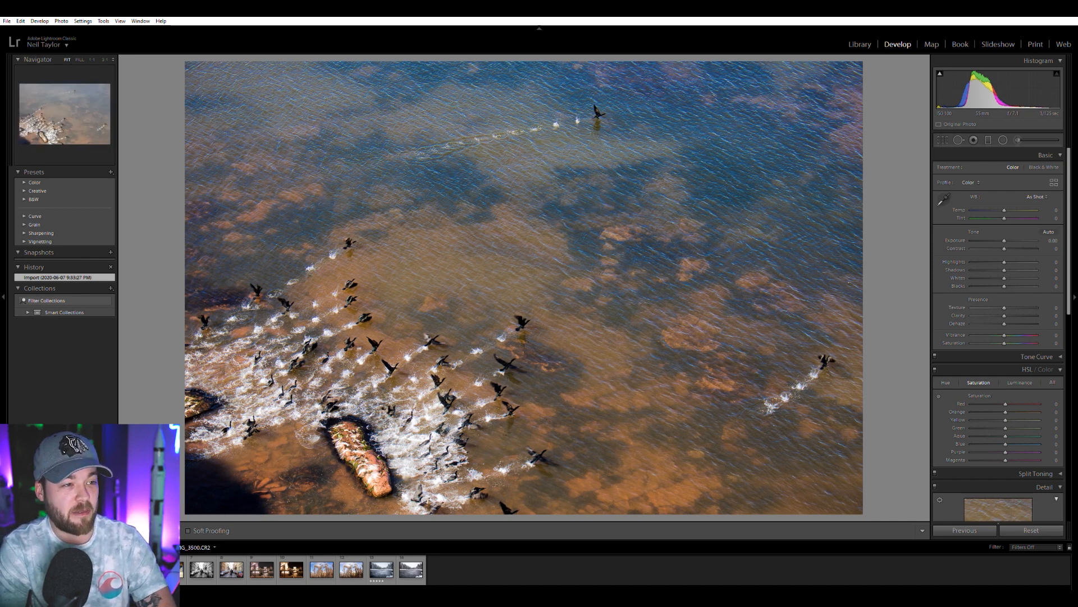
key(Left)
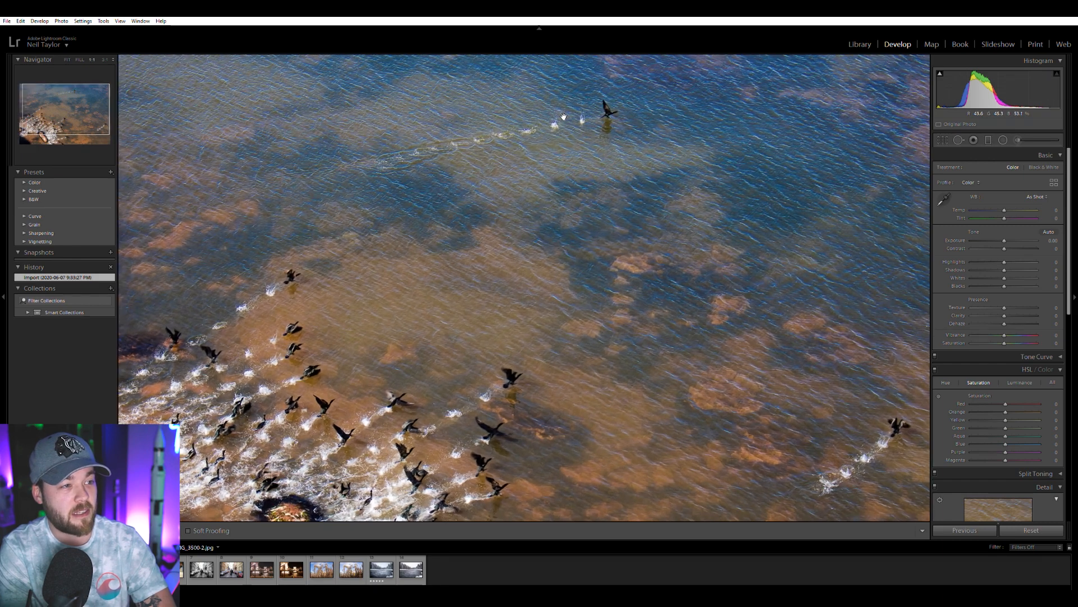
key(Right)
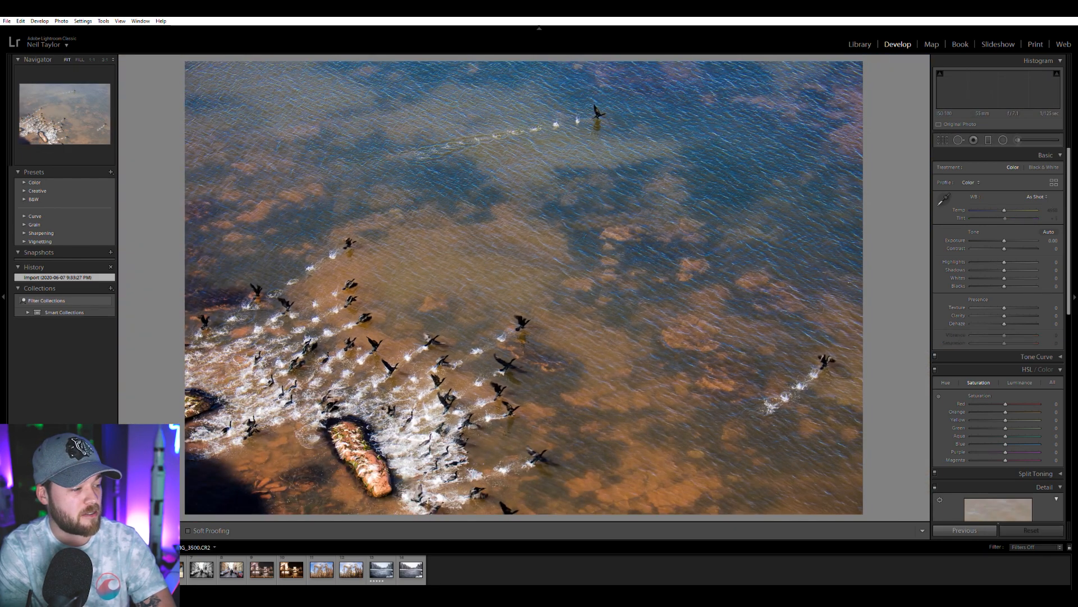
key(Left)
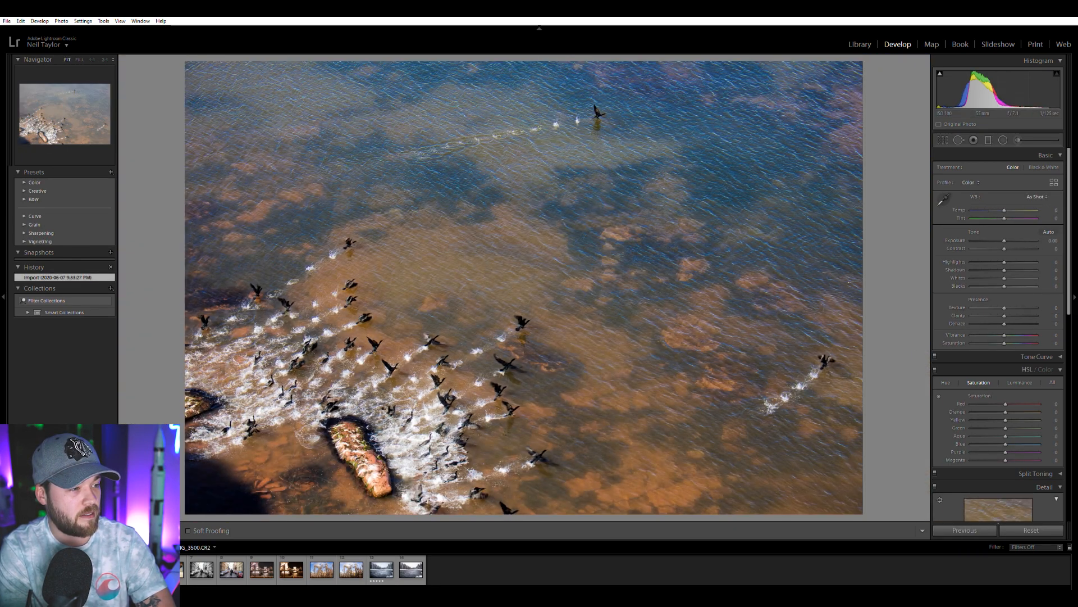
key(Right)
key(Left)
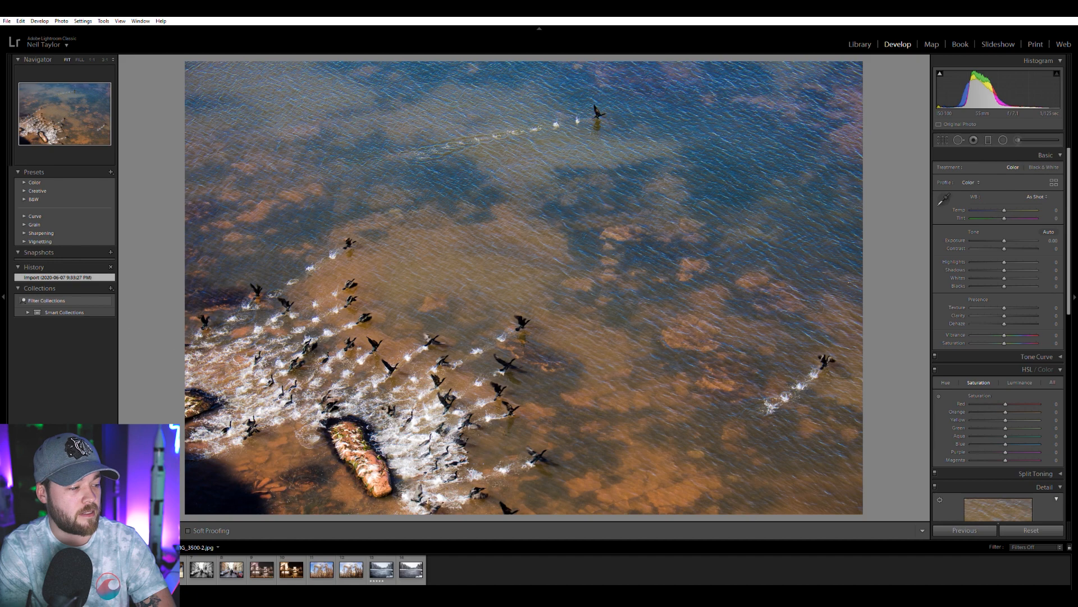
key(Right)
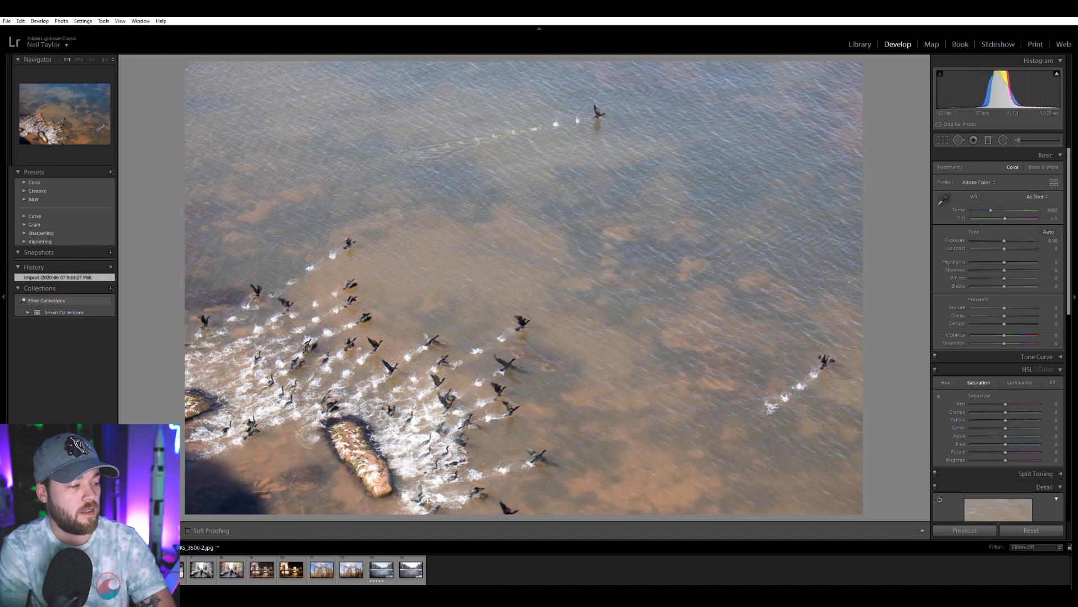
key(Right)
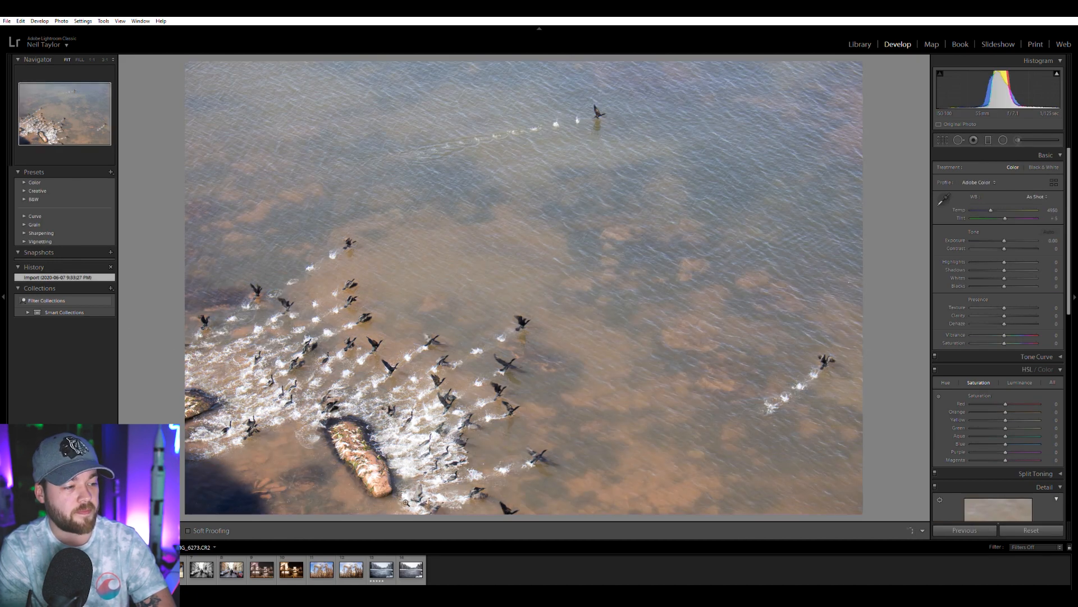
Set the raw bird photo's exposure to about -0.25, contrast to +73, highlights to -28, shadows to +68 and vibrance to +46.
drag(1004, 248, 1039, 242)
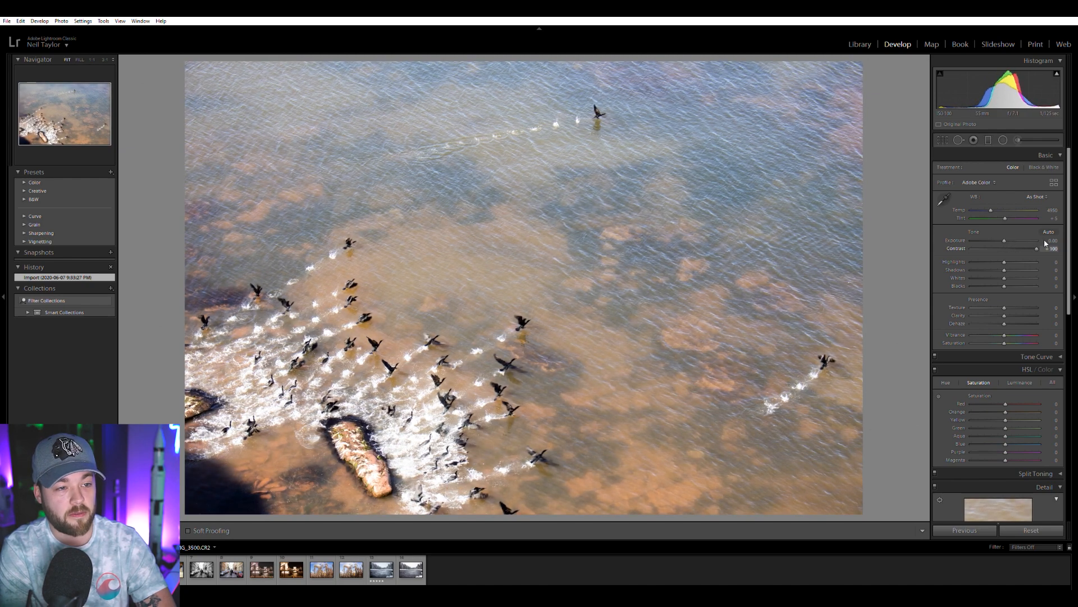
drag(1004, 240, 1000, 237)
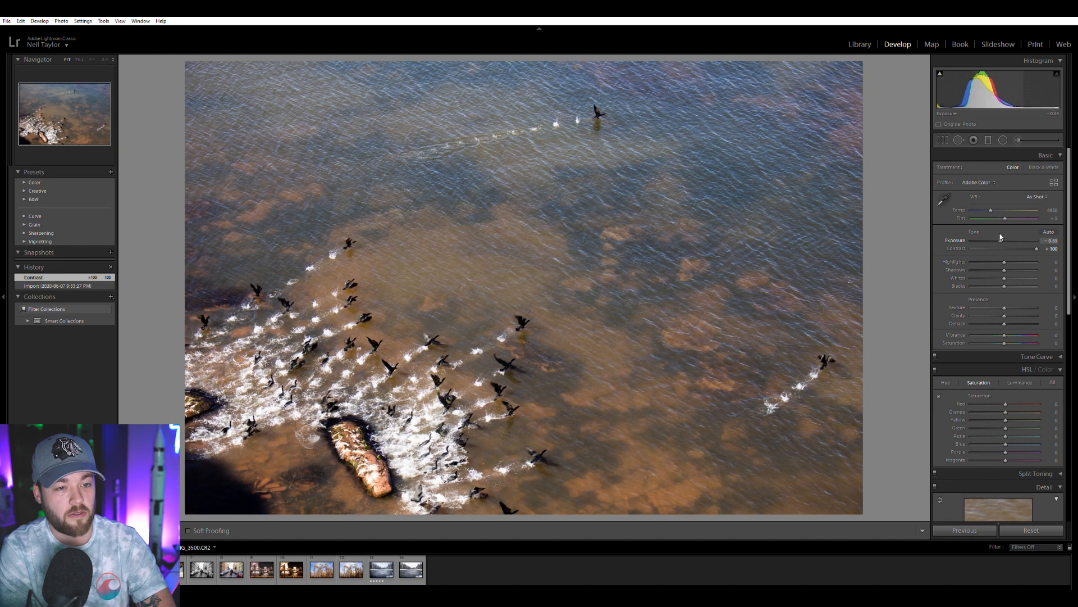
drag(1000, 237, 1000, 238)
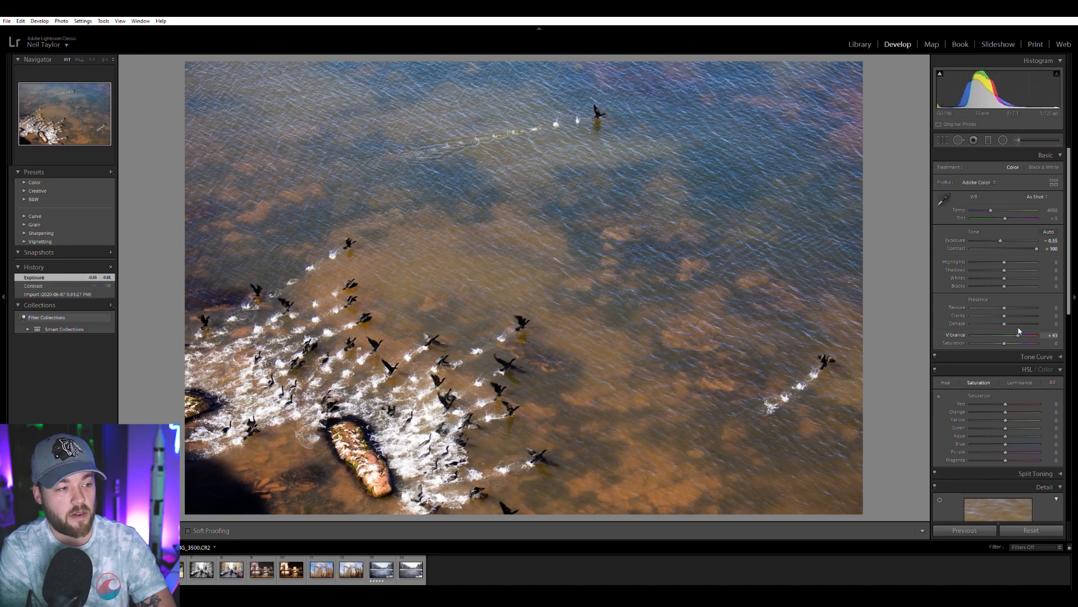
drag(1004, 270, 1005, 236)
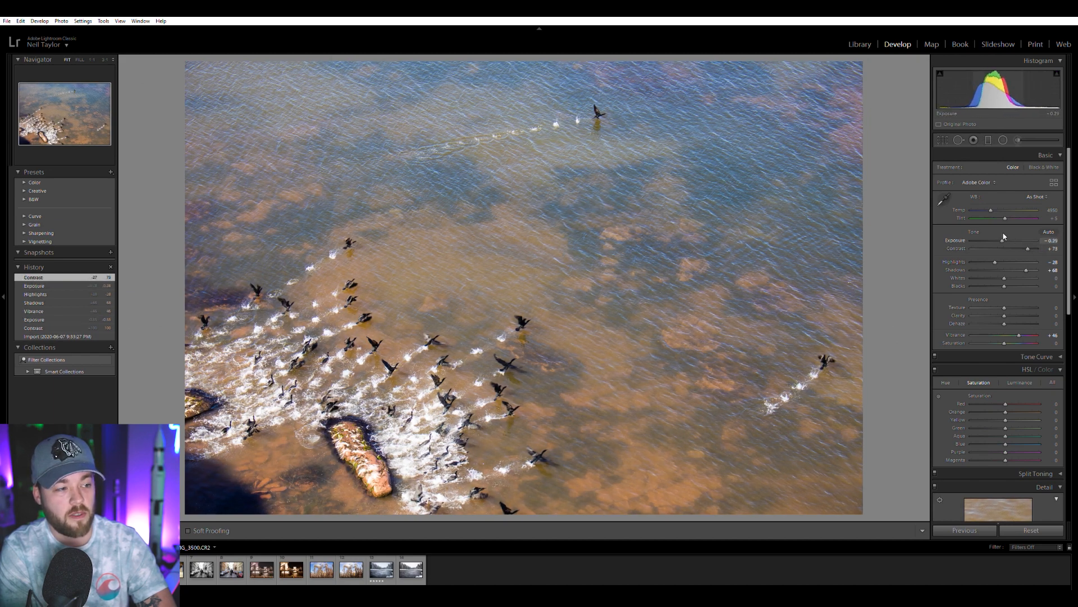
Inspect the birds and rock up close and remove the chromatic aberration from the bird photo.
click(333, 400)
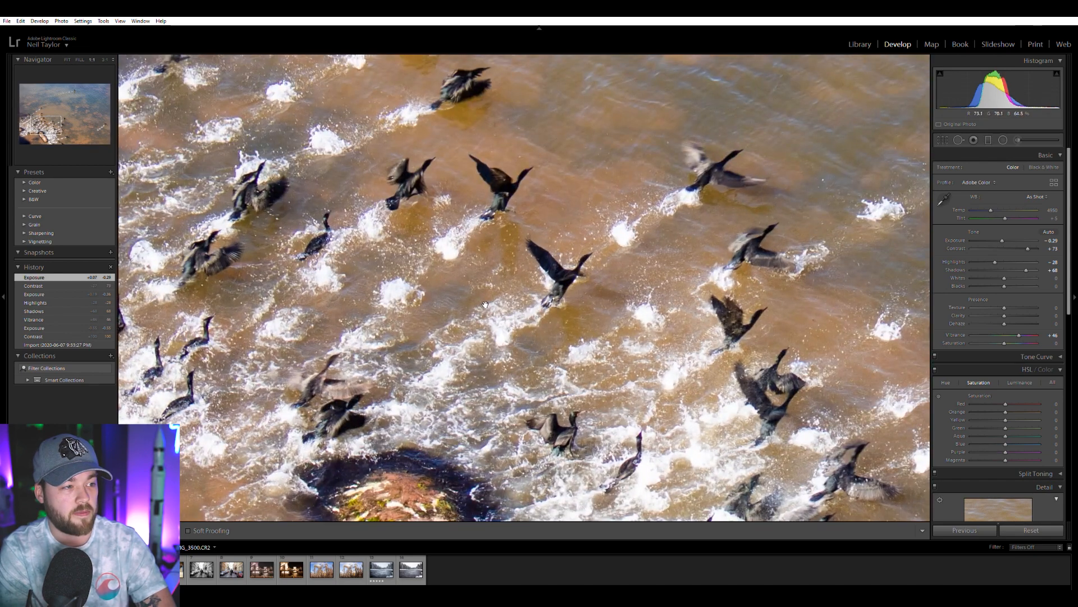
drag(505, 361, 746, 332)
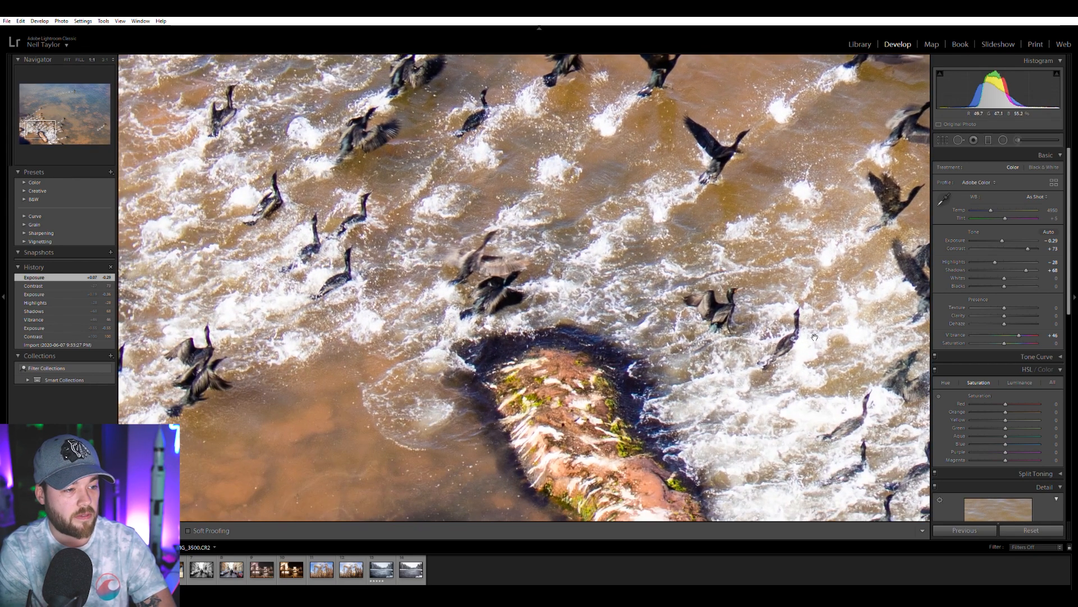
scroll(958, 437, down, 3)
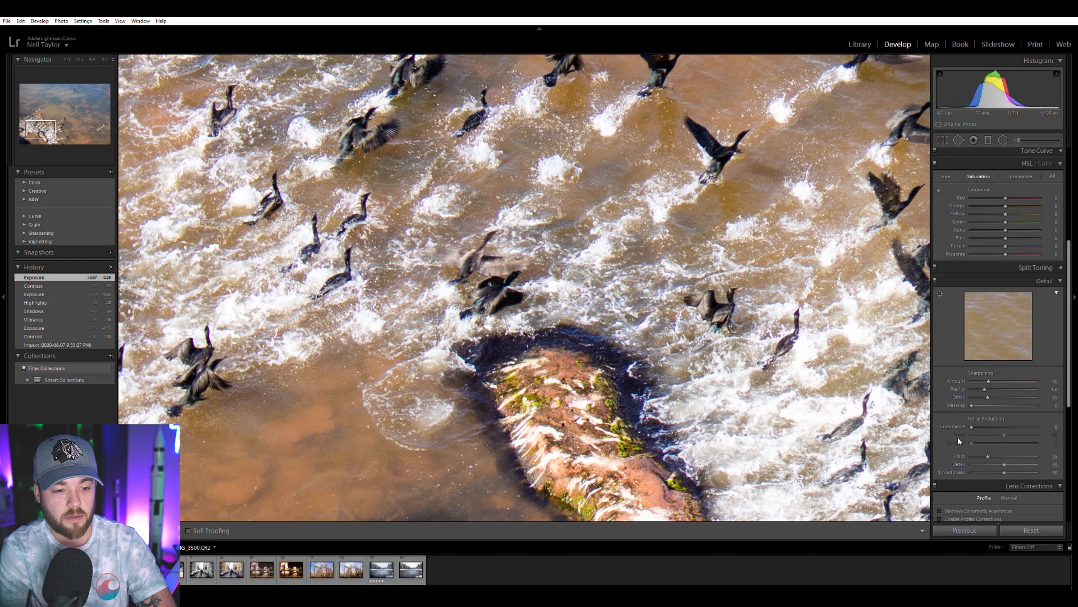
click(960, 511)
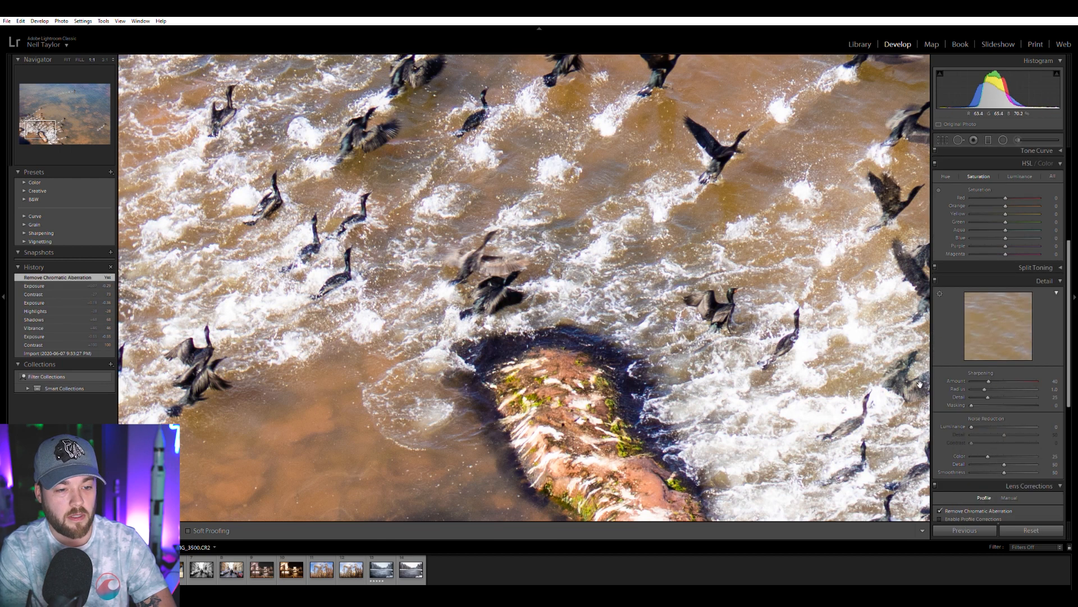
Lower the bird photo's purple and magenta saturation to about -65 each and return to the full view.
scroll(963, 396, up, 2)
scroll(969, 388, up, 2)
click(984, 452)
click(985, 460)
drag(985, 460, 983, 460)
click(658, 285)
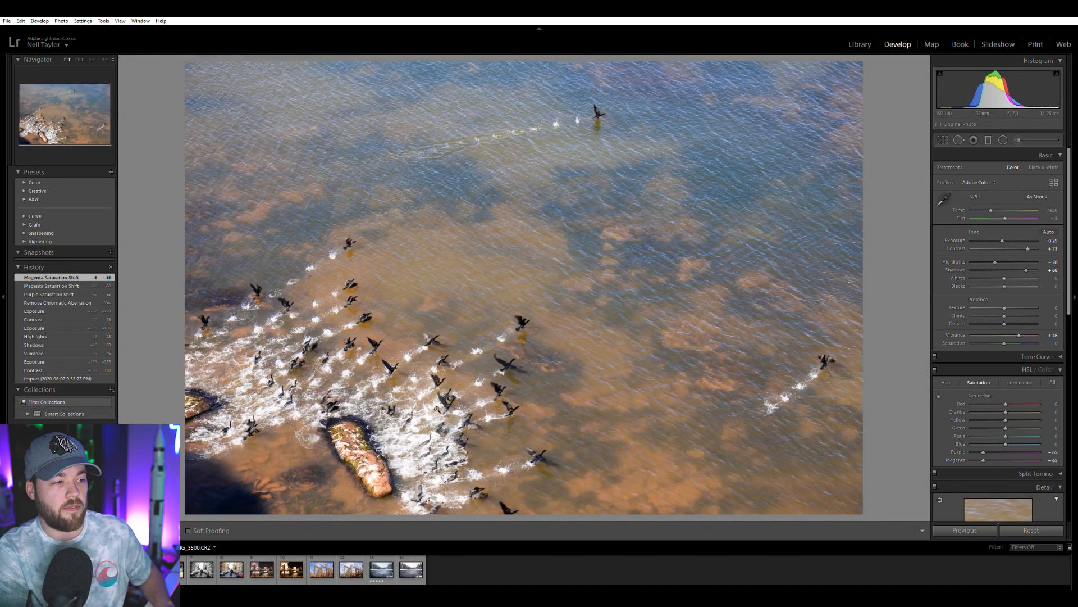
Compare the new bird photo edit with the earlier edit.
key(Right)
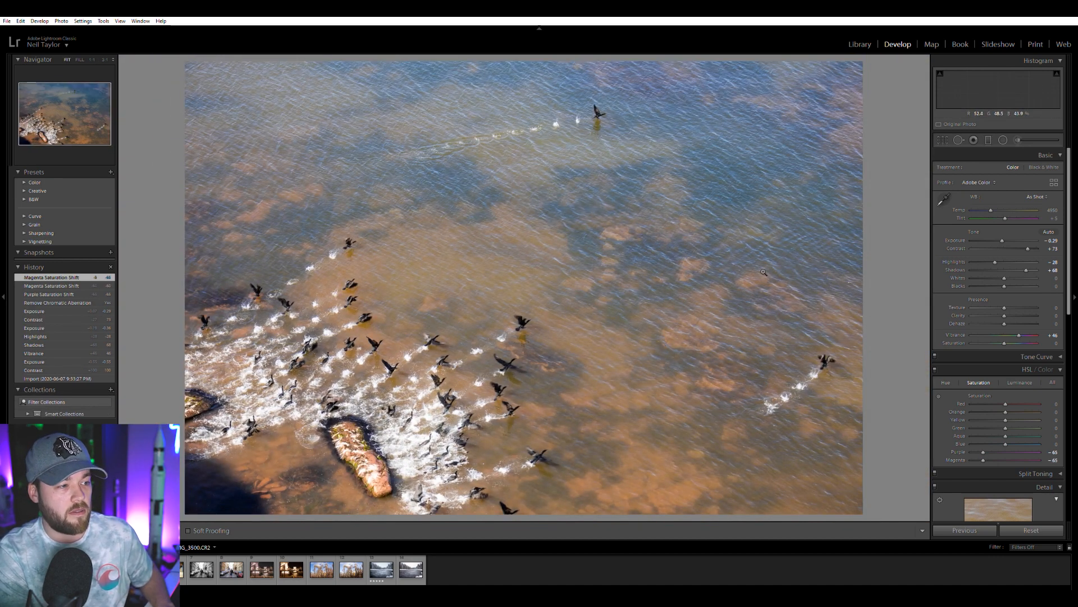
key(Left)
key(Right)
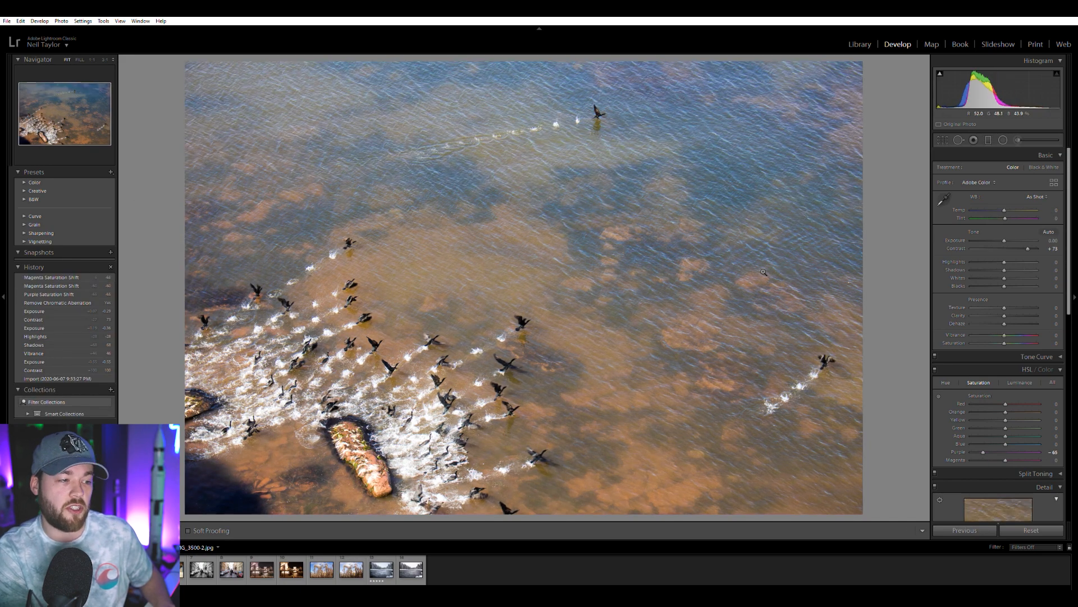
key(Left)
key(Left)
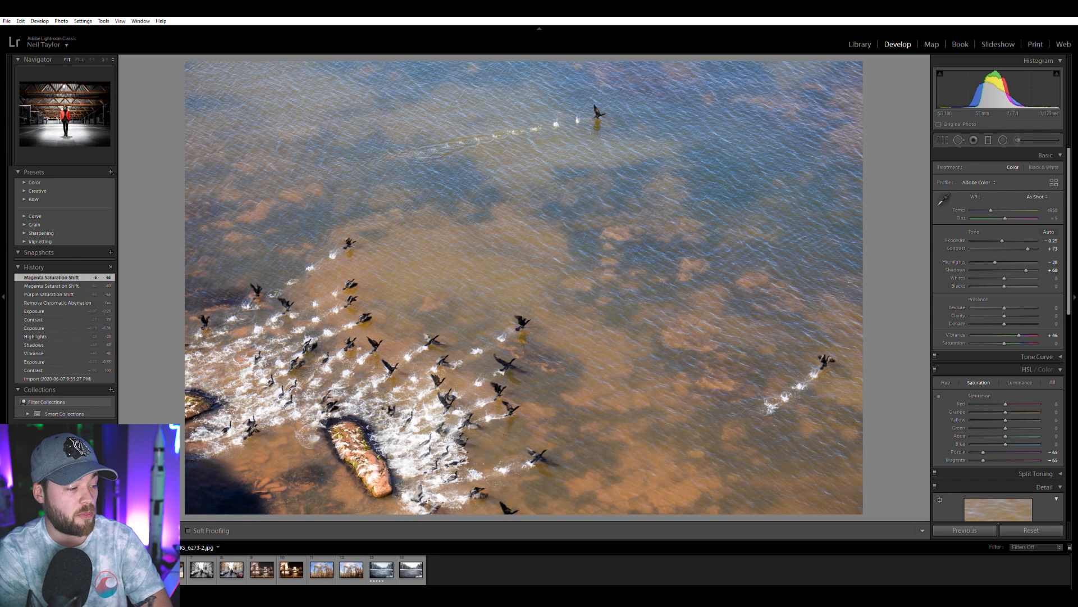
Switch to the photo of the person in a red jacket in the parking garage and compare its raw file with the earlier edit.
click(172, 569)
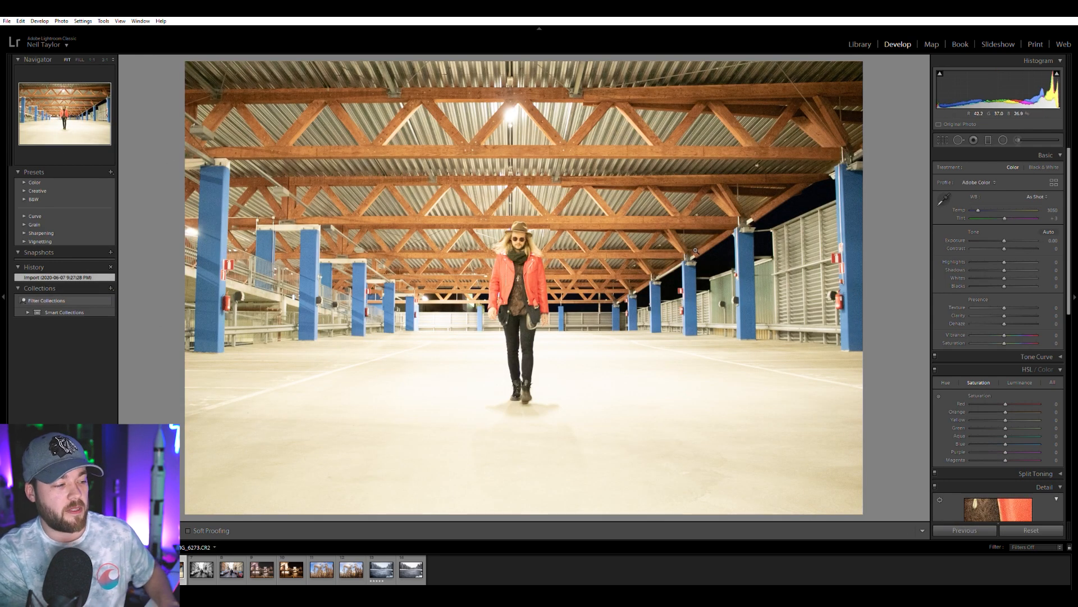
key(Right)
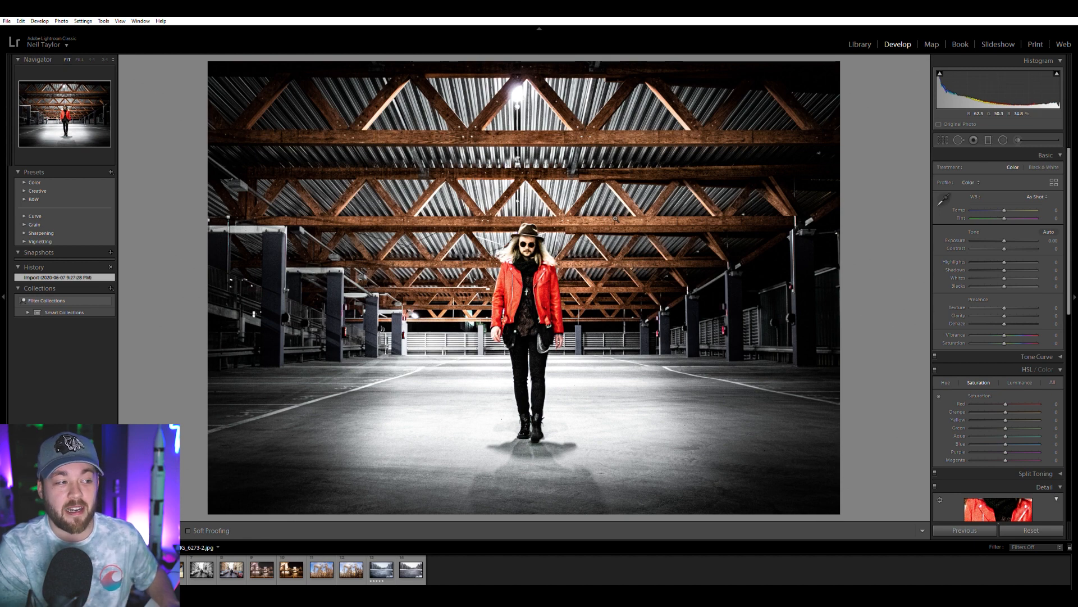
key(Left)
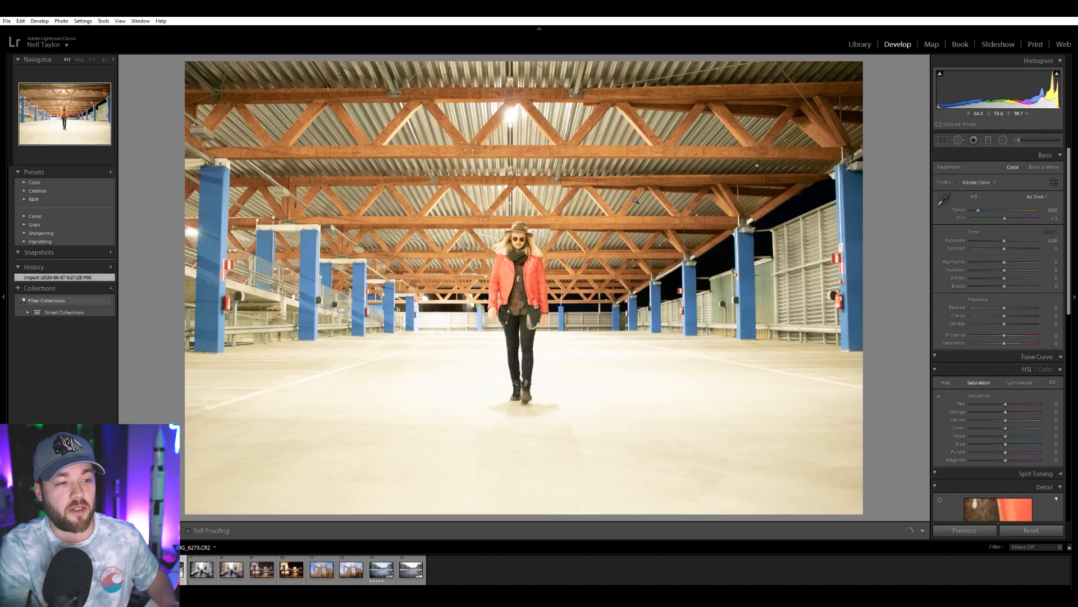
key(Right)
key(Left)
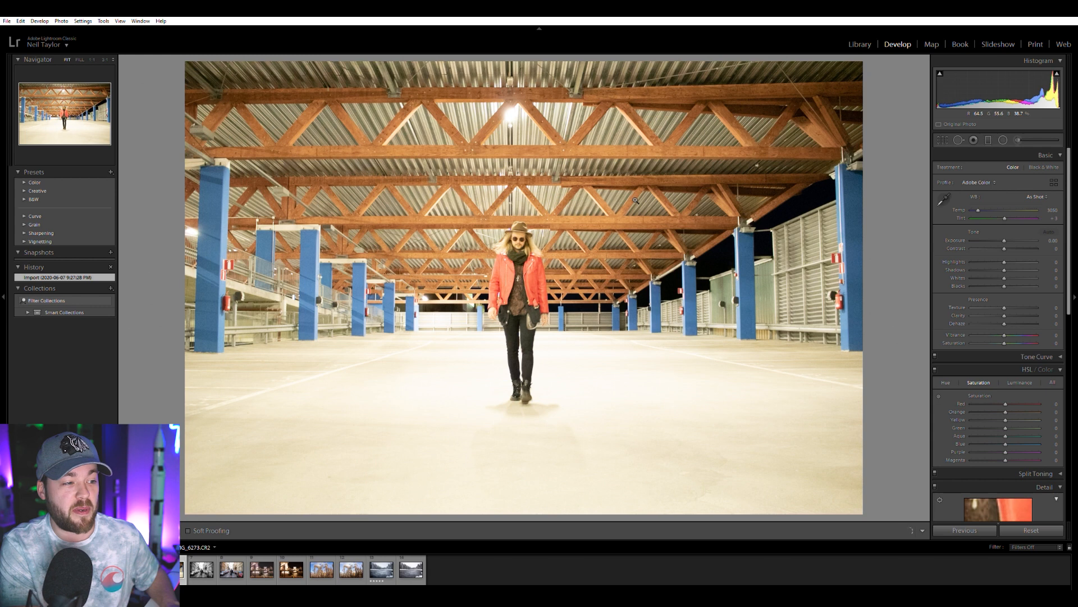
key(Right)
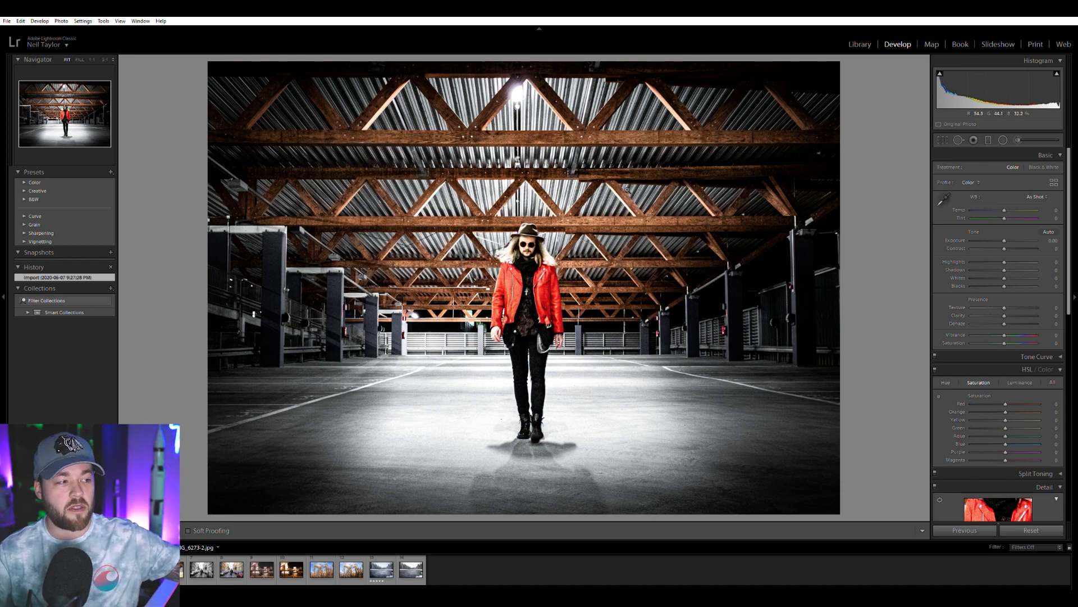
key(Left)
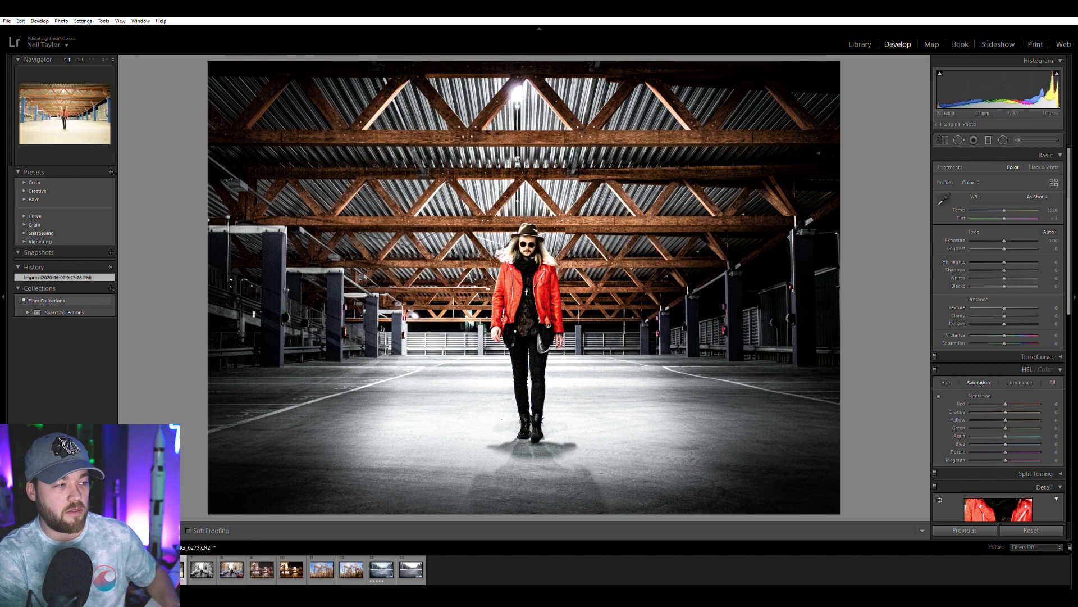
key(Right)
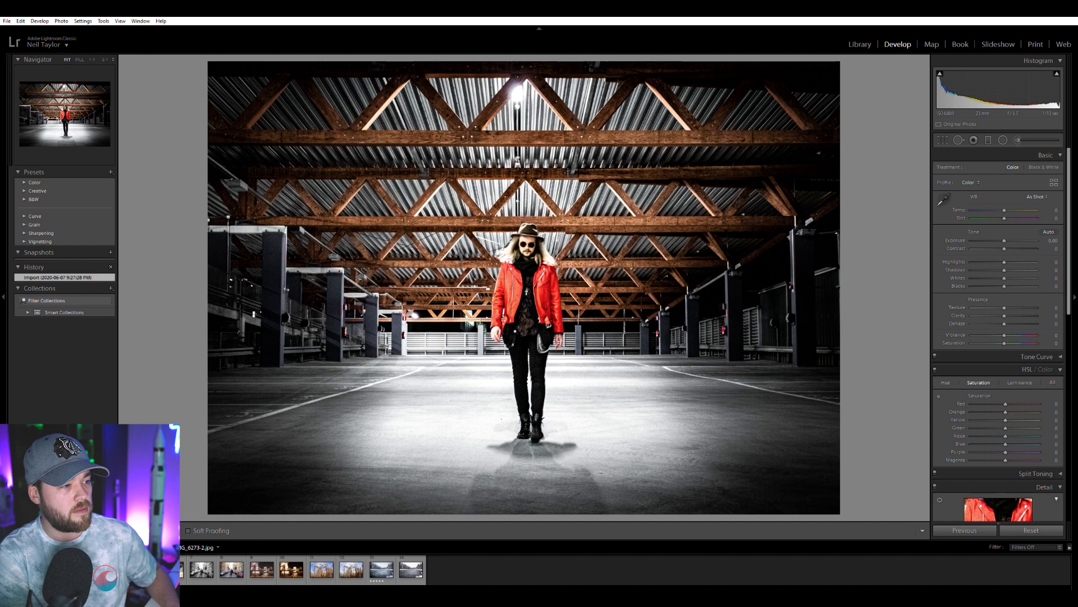
key(Left)
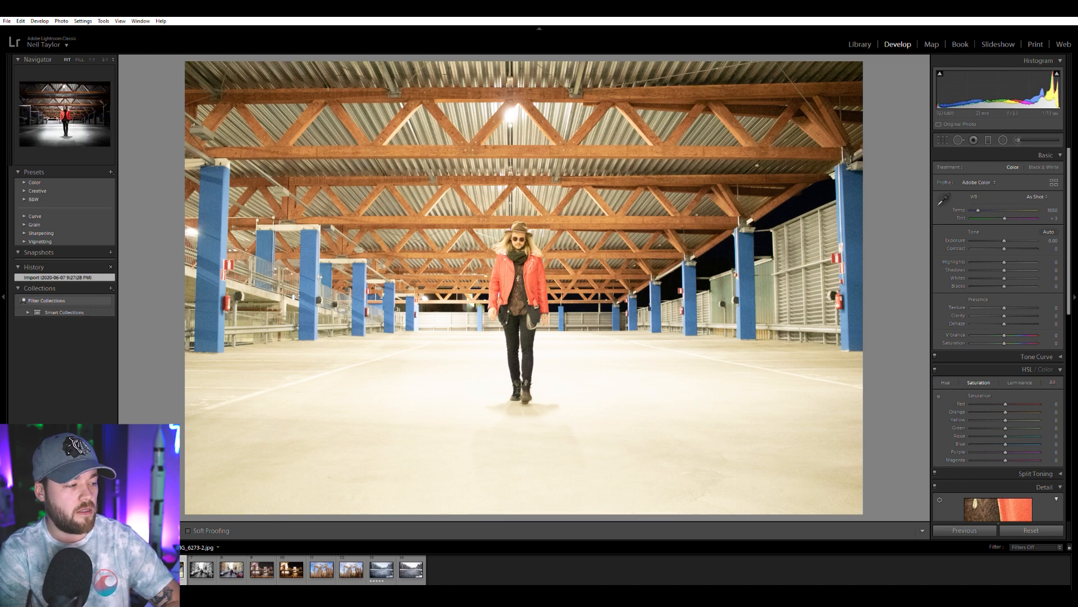
click(142, 569)
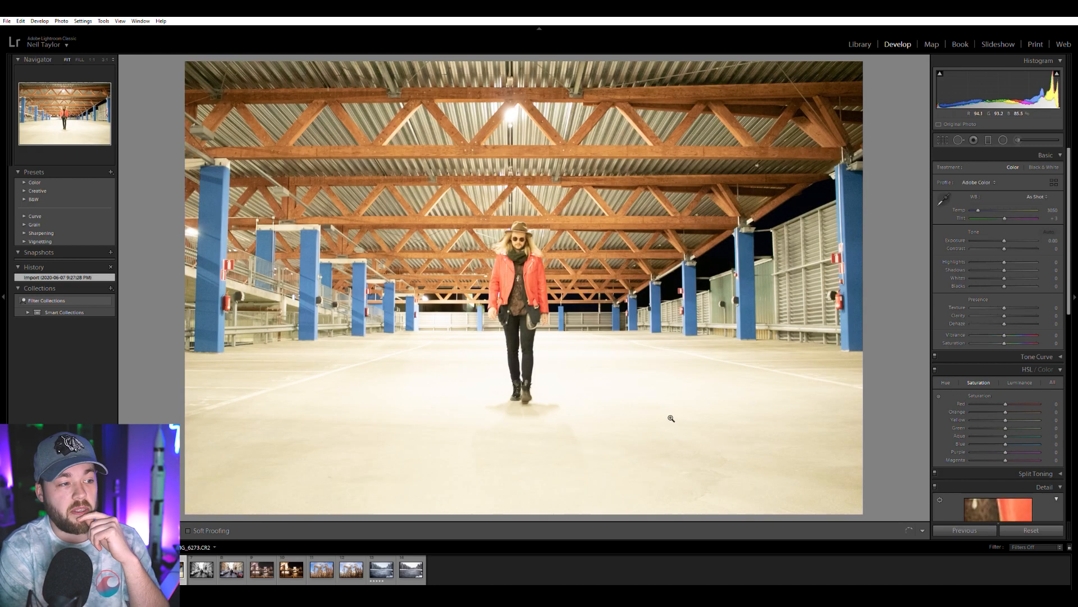
Set the raw garage photo's exposure to -0.61, contrast to +61, vibrance to +20 and temperature to 2516, keeping the color treatment.
drag(1003, 240, 1028, 240)
click(1044, 167)
click(1013, 165)
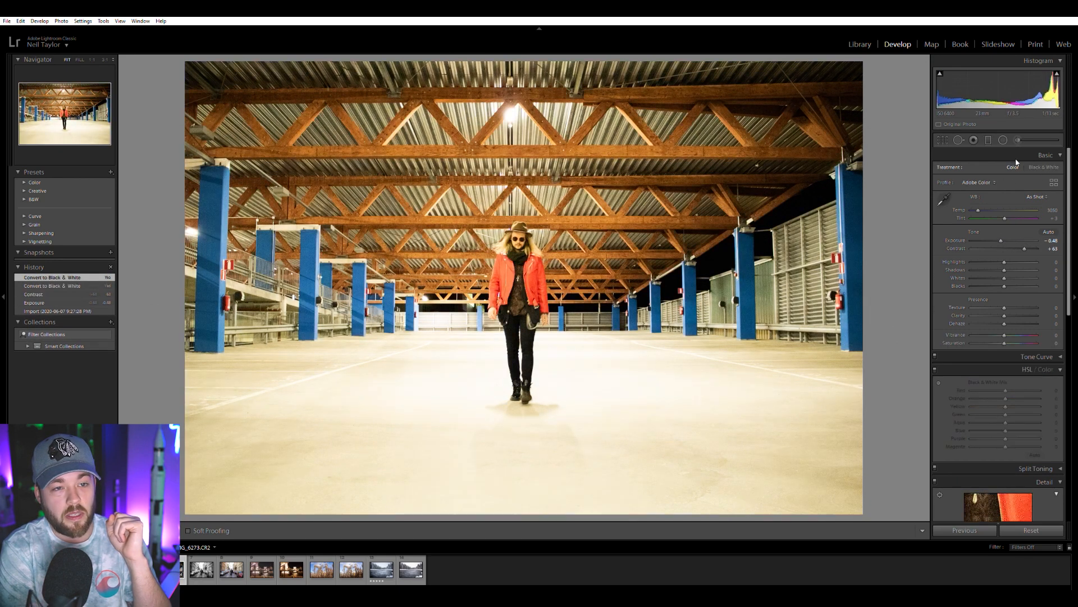
drag(1024, 242, 1001, 233)
drag(1004, 332, 1014, 332)
drag(1003, 206, 974, 206)
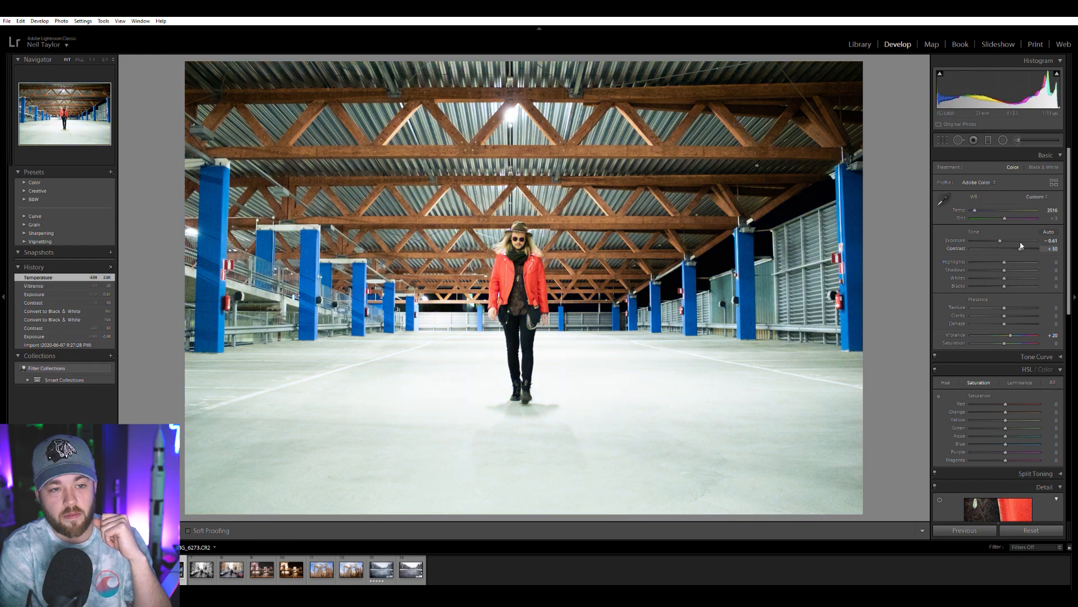
drag(1021, 247, 1024, 248)
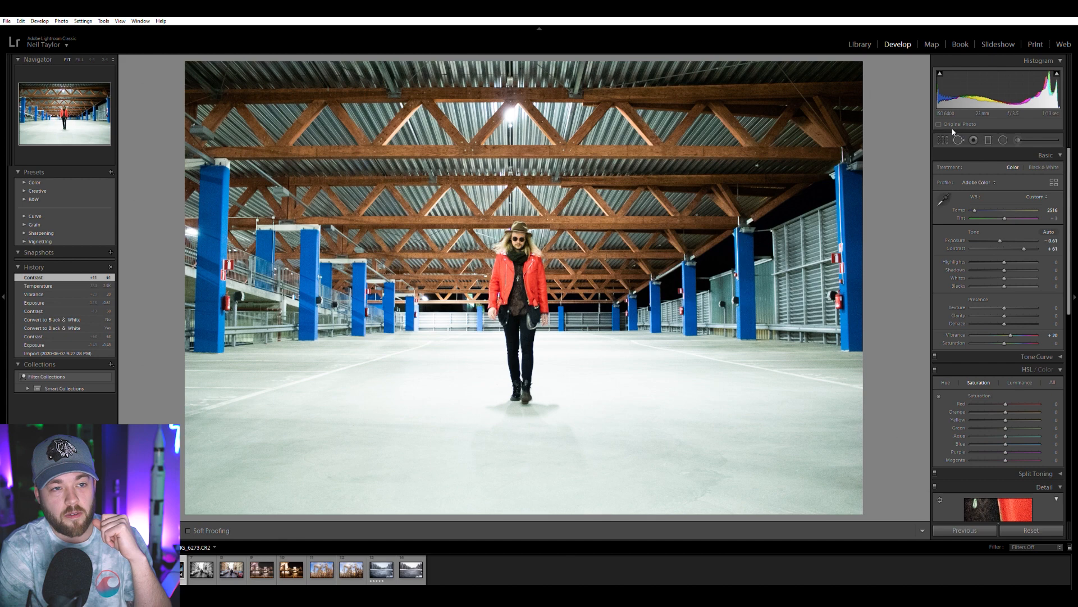
Try a post-crop vignette on the garage photo with amount -75, midpoint 32 and feather 94.
scroll(962, 359, down, 6)
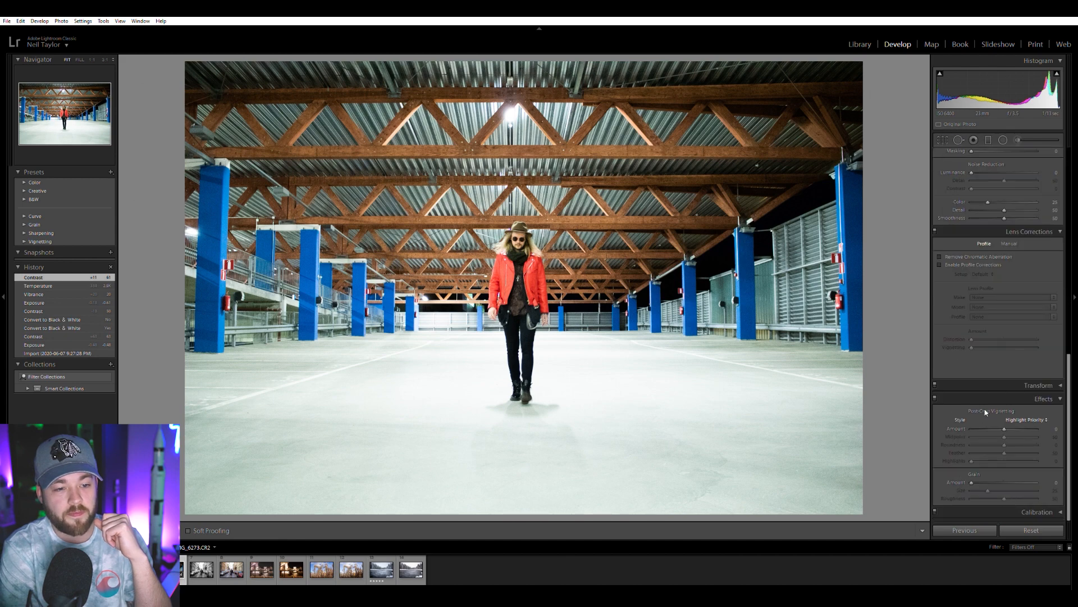
drag(1005, 428, 981, 425)
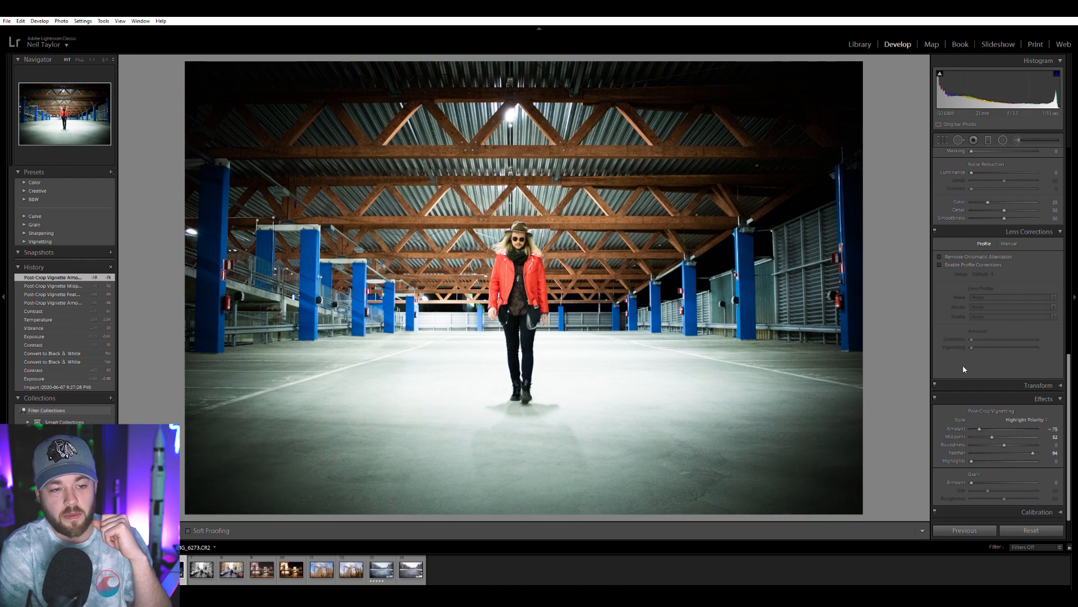
Lower the garage photo's highlights to -100 and raise its clarity to +75.
scroll(960, 351, up, 10)
drag(1004, 262, 976, 261)
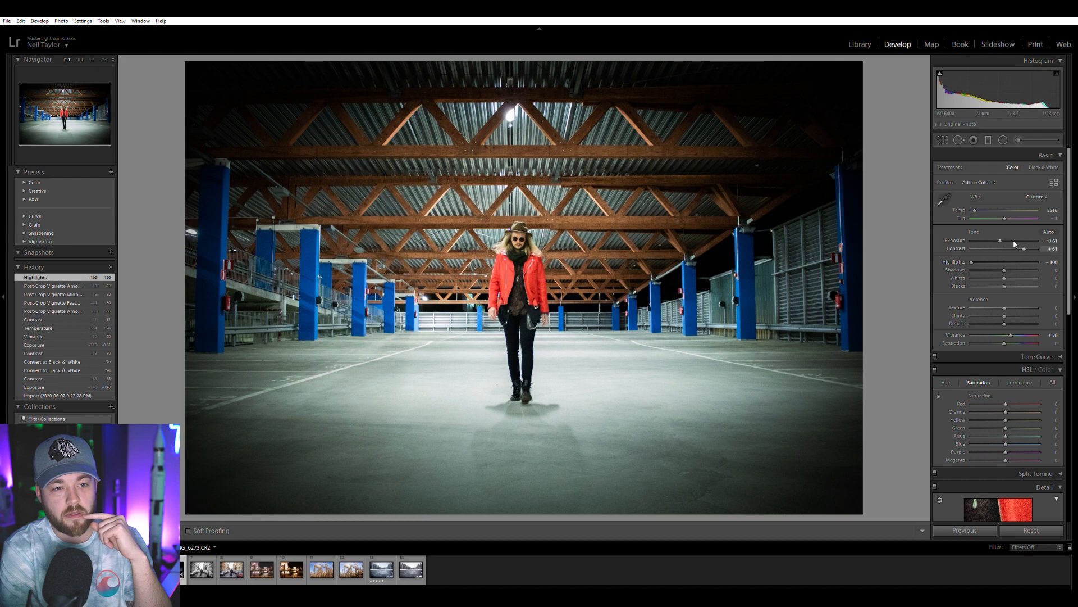
drag(1006, 316, 1029, 309)
Remove the chromatic aberration from the garage photo.
scroll(956, 377, down, 15)
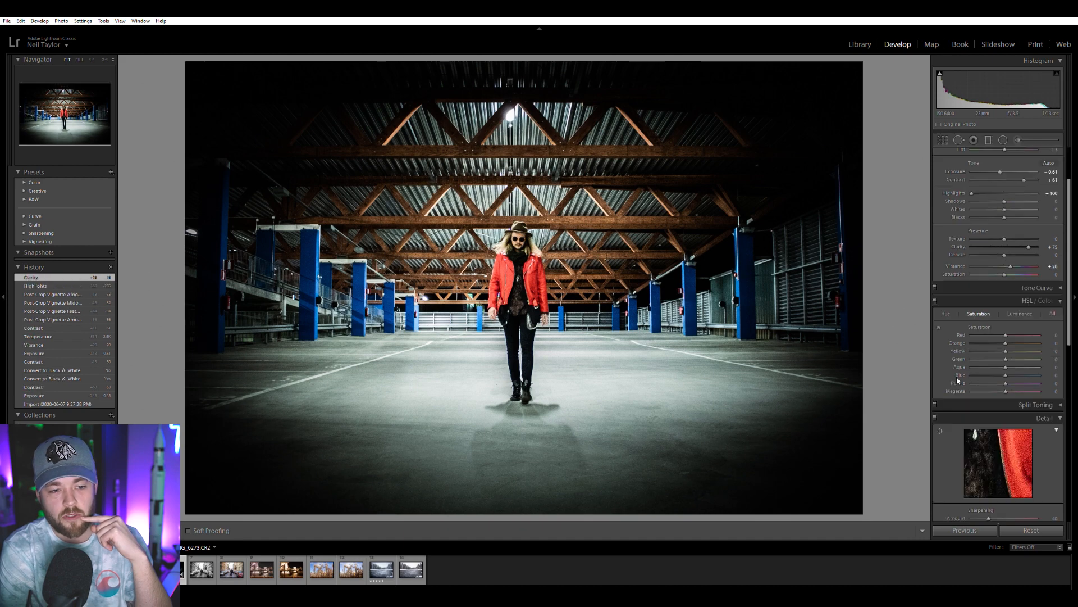
scroll(967, 396, up, 3)
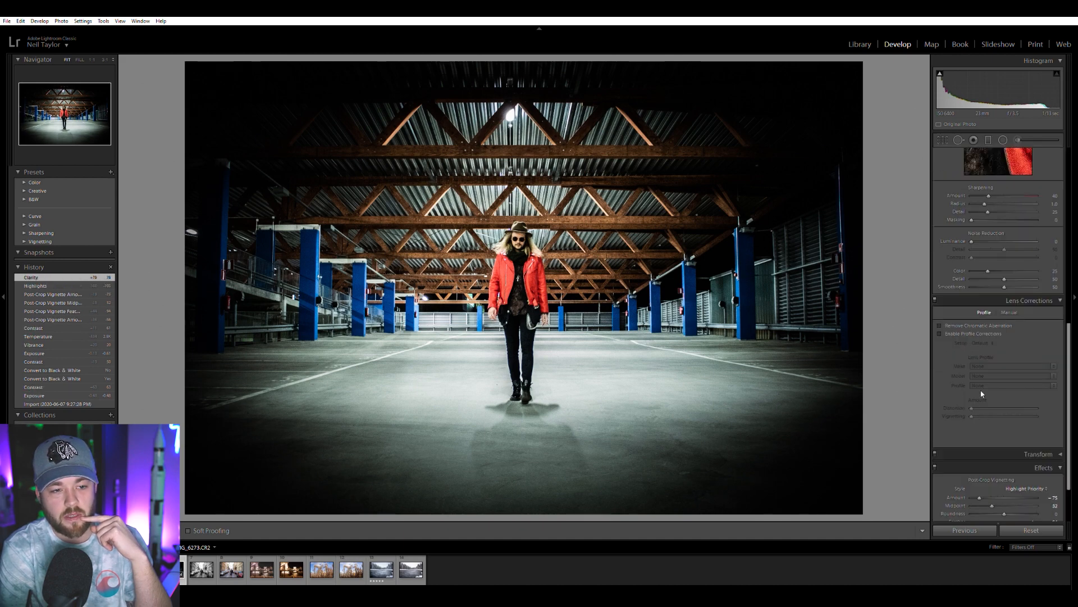
click(981, 325)
Refine the garage photo's post-crop vignette to amount -46, midpoint 3, feather 77 and highlights 30.
scroll(954, 393, down, 3)
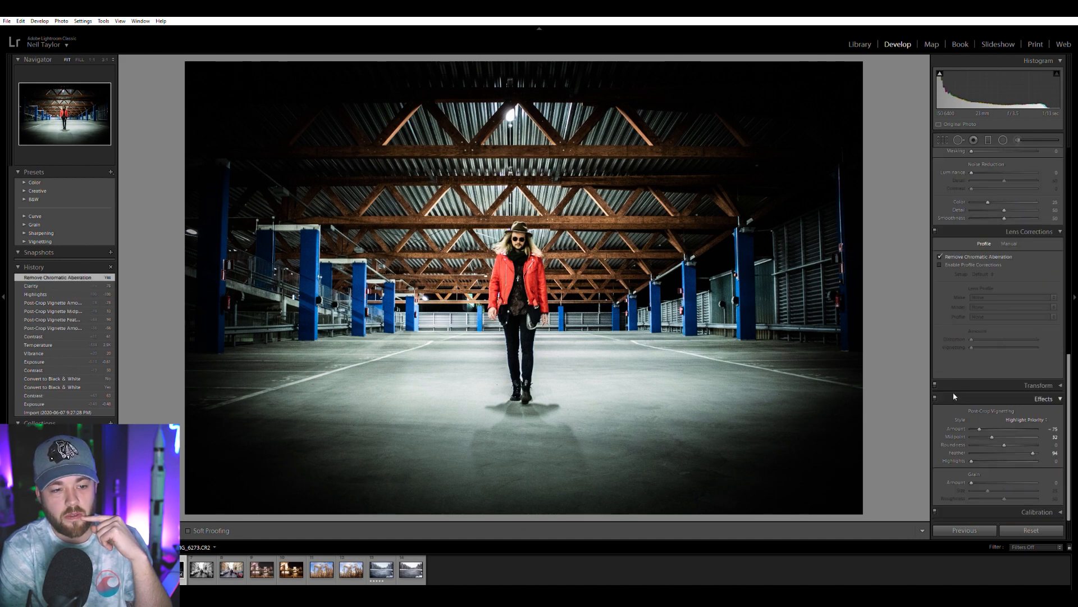
mouse_move(983, 425)
mouse_down()
mouse_move(990, 439)
mouse_move(1050, 436)
mouse_move(970, 432)
mouse_up()
double_click(1001, 442)
click(973, 437)
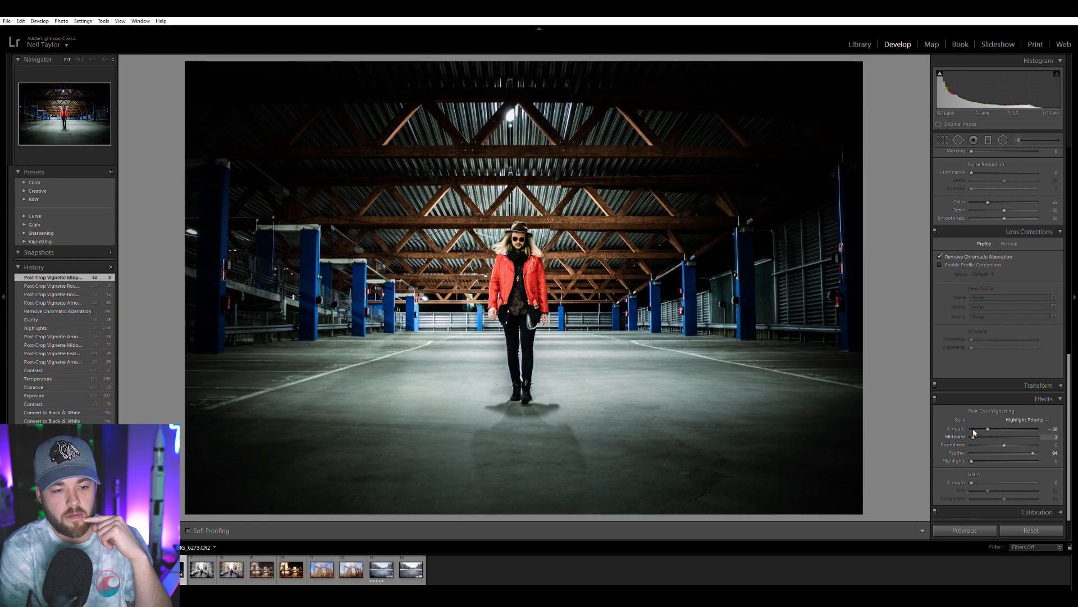
drag(972, 456, 990, 423)
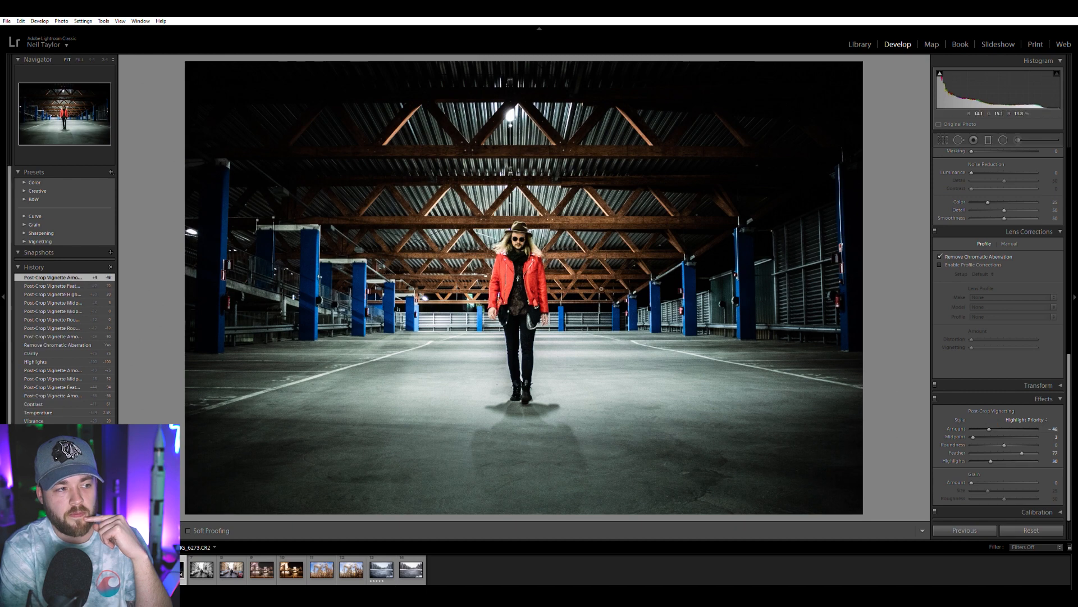
Zoom in on the person and set luminance noise reduction to 59 and color noise reduction to 55, then return to the full view.
key(z)
scroll(966, 346, up, 3)
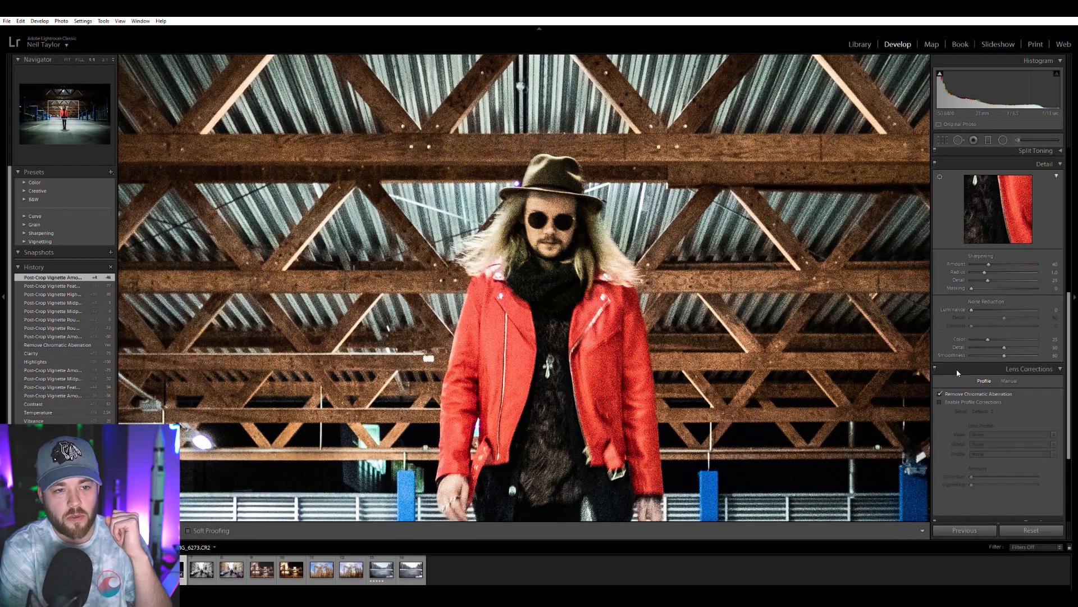
drag(996, 305, 1008, 336)
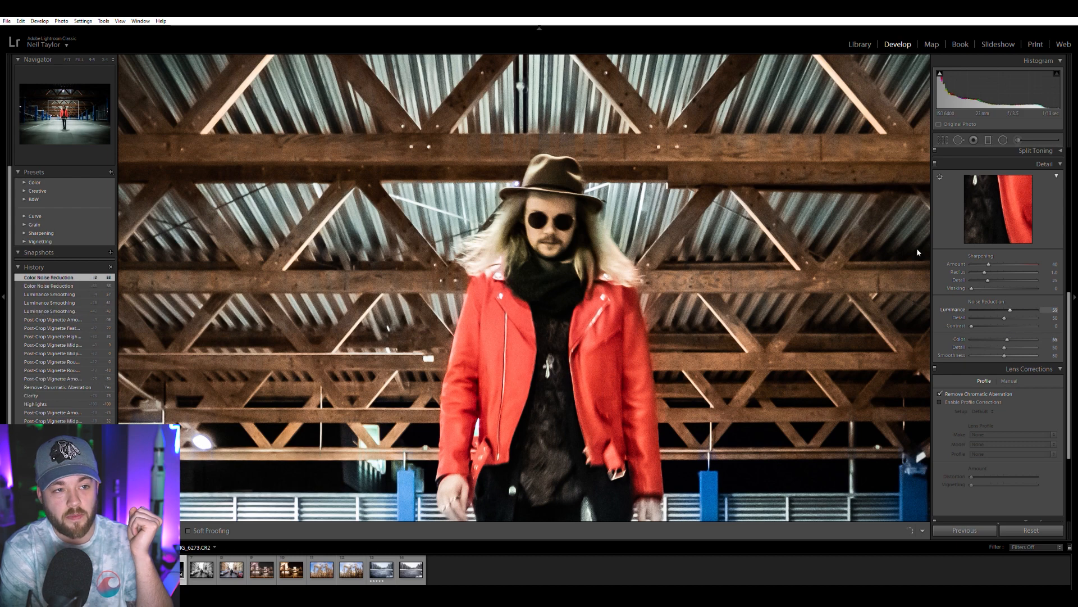
click(825, 193)
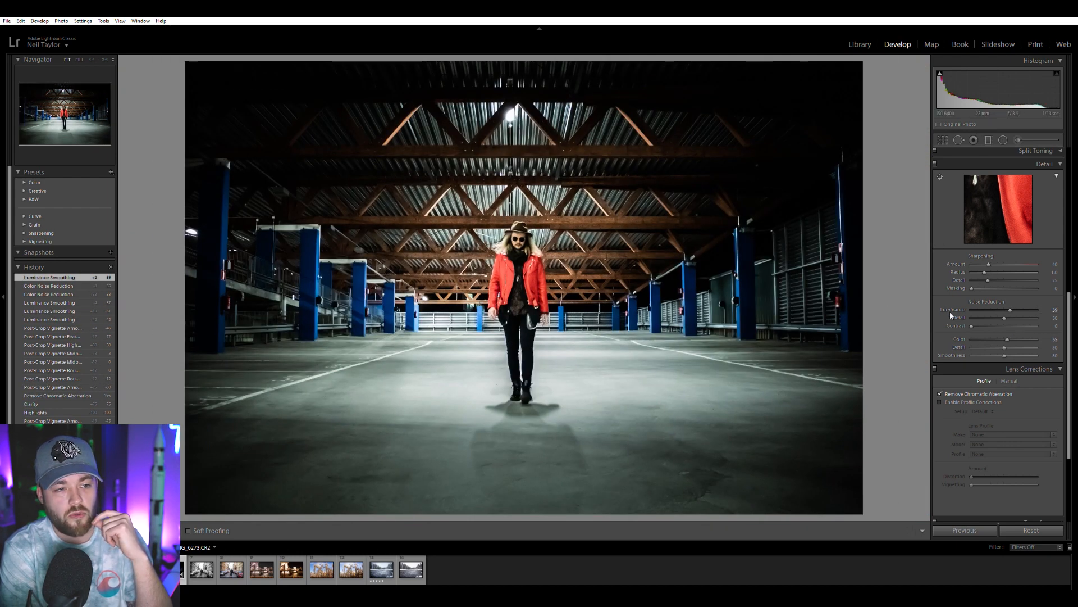
Try the garage photo with both blue and aqua saturation lowered to -100.
scroll(951, 317, up, 4)
scroll(955, 316, up, 2)
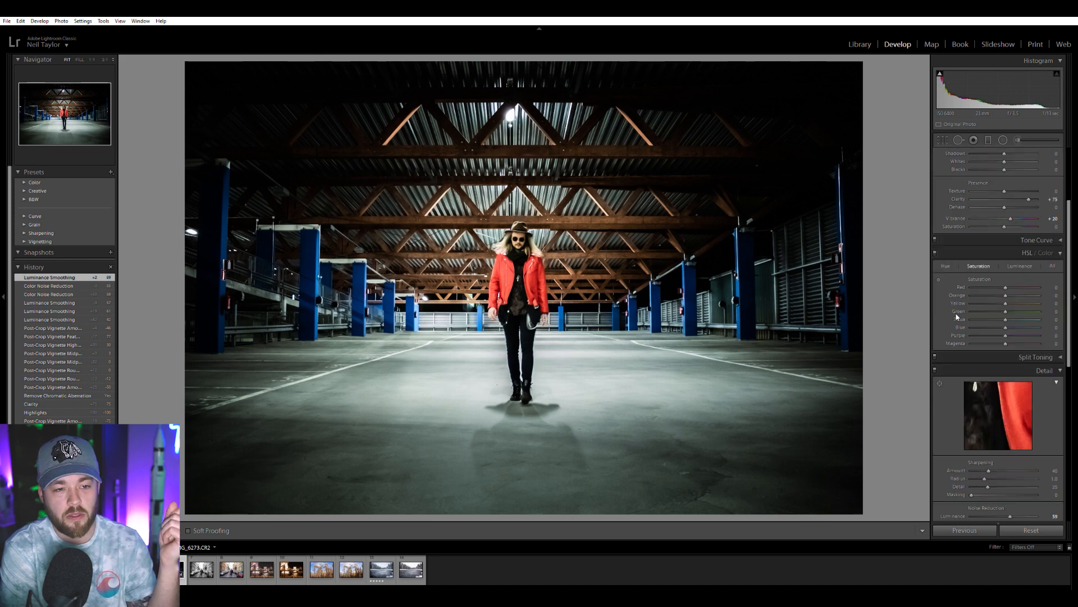
drag(1005, 327, 971, 327)
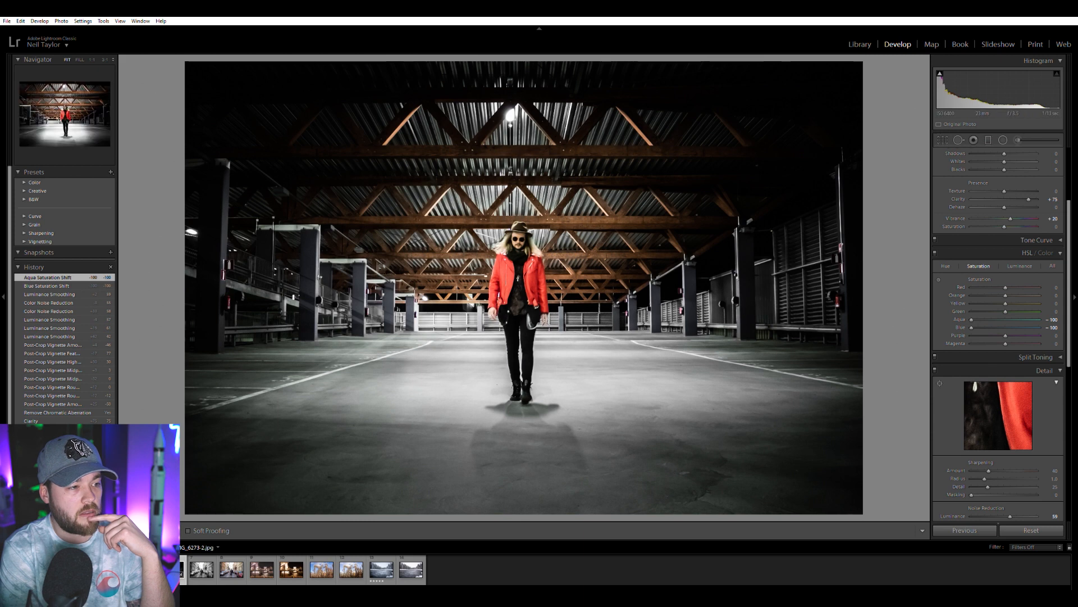
key(Right)
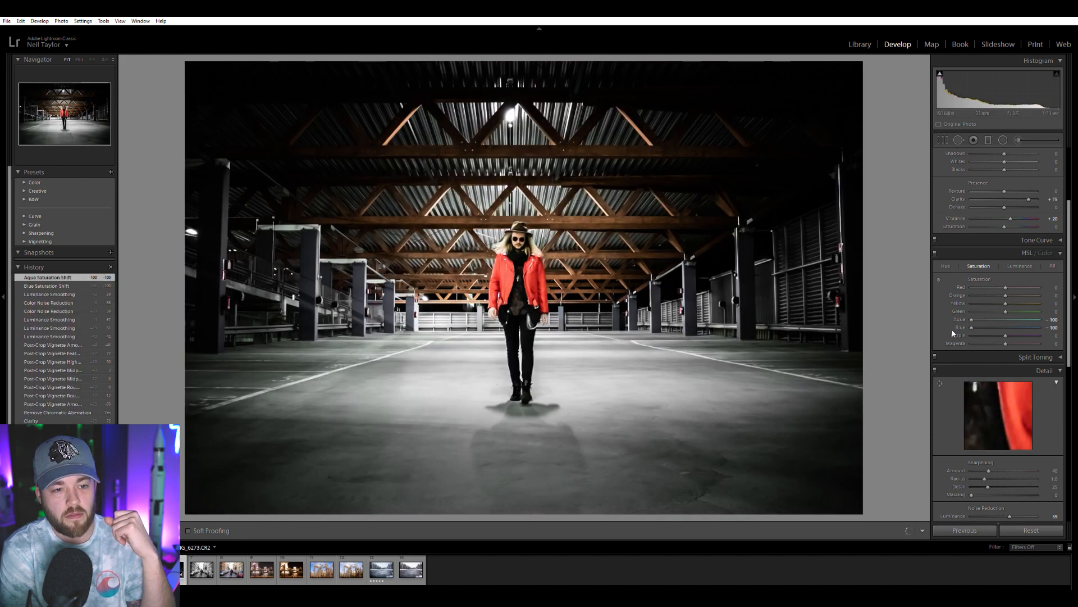
Reset the garage photo's blue saturation to 0 and keep only the aqua saturation at -100.
double_click(972, 327)
double_click(971, 319)
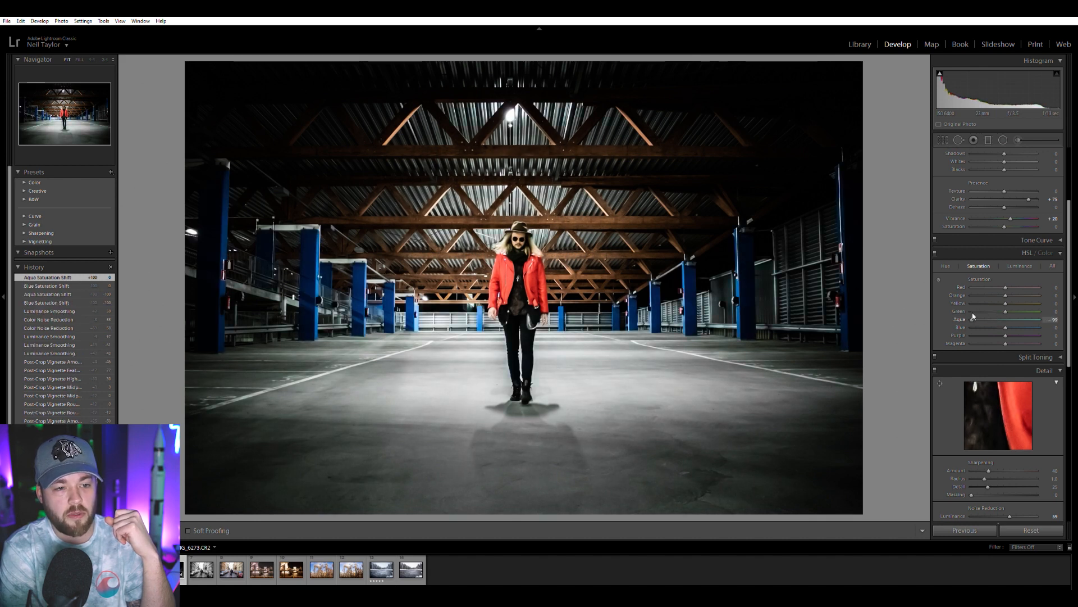
drag(977, 316, 960, 316)
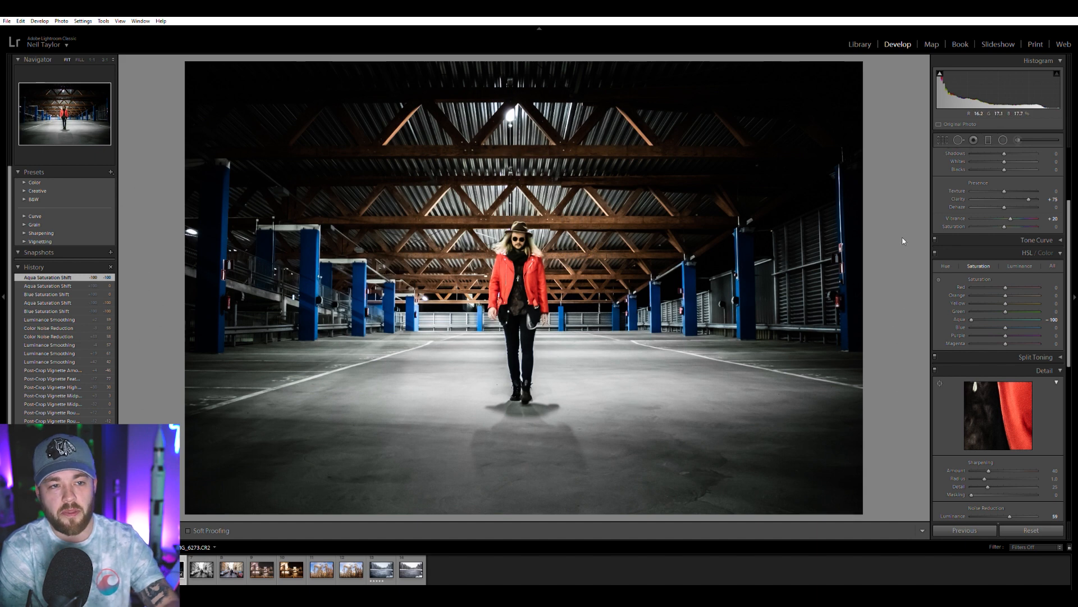
Paint the garage floor in the foreground with an adjustment brush of size 17, using clarity 100 and exposure 0.
click(1019, 134)
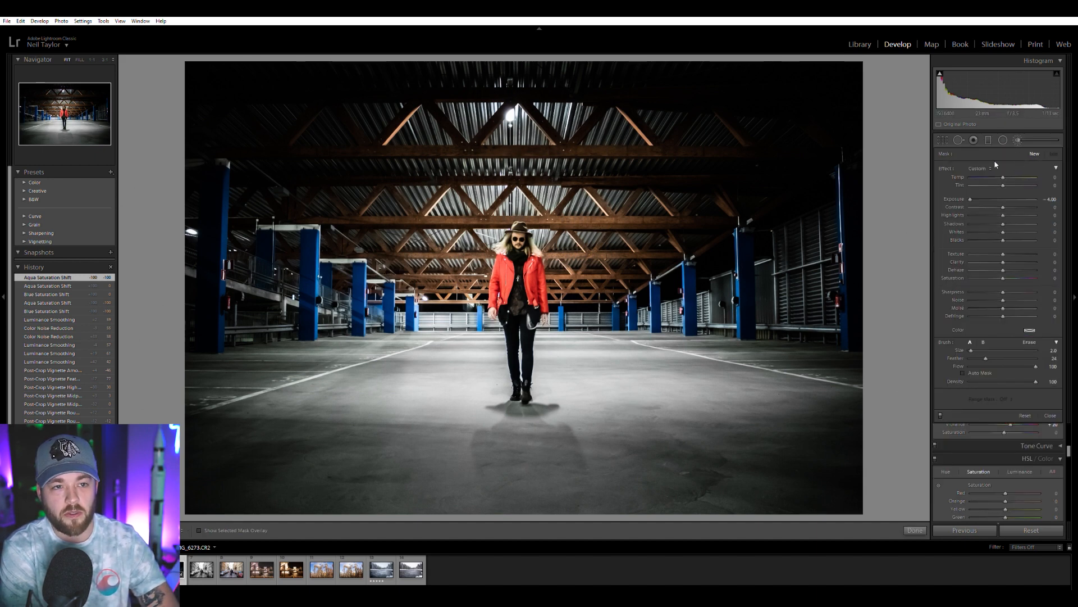
scroll(609, 245, up, 5)
scroll(608, 245, up, 5)
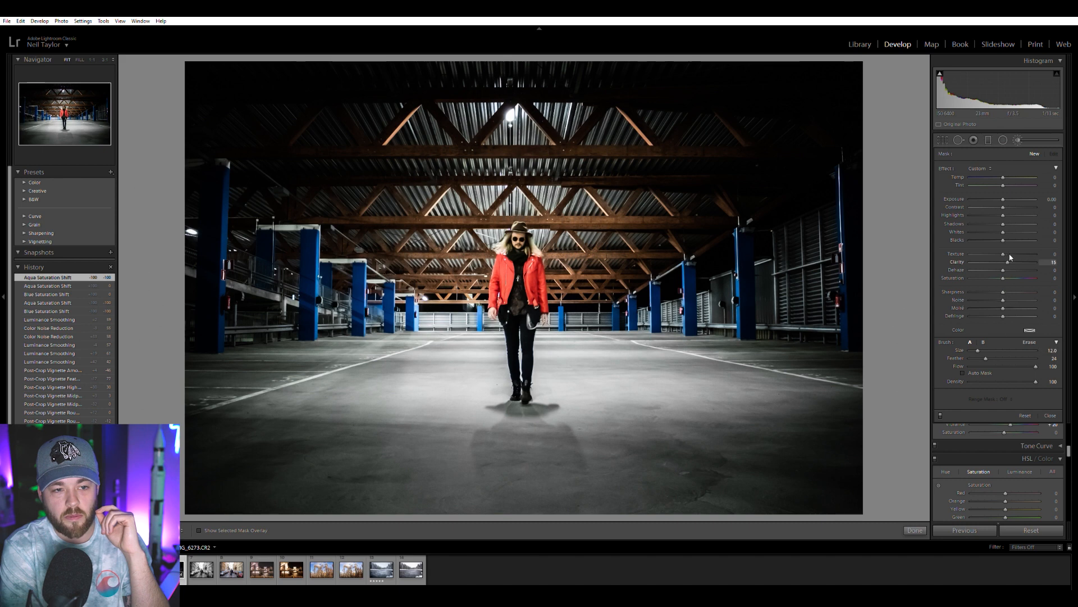
scroll(684, 444, up, 3)
scroll(688, 444, up, 2)
mouse_move(691, 443)
mouse_down()
mouse_move(612, 482)
mouse_move(799, 477)
mouse_move(800, 495)
mouse_move(653, 516)
mouse_move(834, 517)
mouse_move(499, 511)
mouse_up()
mouse_move(661, 478)
mouse_down()
mouse_move(498, 459)
mouse_move(504, 481)
mouse_move(348, 491)
mouse_move(333, 521)
mouse_move(394, 529)
mouse_move(345, 467)
mouse_move(412, 471)
mouse_move(240, 438)
mouse_move(388, 405)
mouse_move(278, 414)
mouse_move(485, 391)
mouse_move(513, 456)
mouse_move(493, 412)
mouse_move(324, 419)
mouse_move(443, 423)
mouse_move(509, 493)
mouse_move(536, 477)
mouse_move(486, 454)
mouse_move(513, 422)
mouse_move(503, 383)
mouse_move(466, 438)
mouse_move(562, 499)
mouse_move(622, 487)
mouse_move(544, 457)
mouse_move(609, 440)
mouse_move(604, 387)
mouse_move(669, 396)
mouse_move(781, 437)
mouse_move(635, 410)
mouse_move(840, 452)
mouse_move(691, 392)
mouse_move(891, 425)
mouse_move(780, 396)
mouse_move(659, 387)
mouse_move(634, 412)
mouse_move(668, 493)
mouse_move(640, 504)
mouse_up()
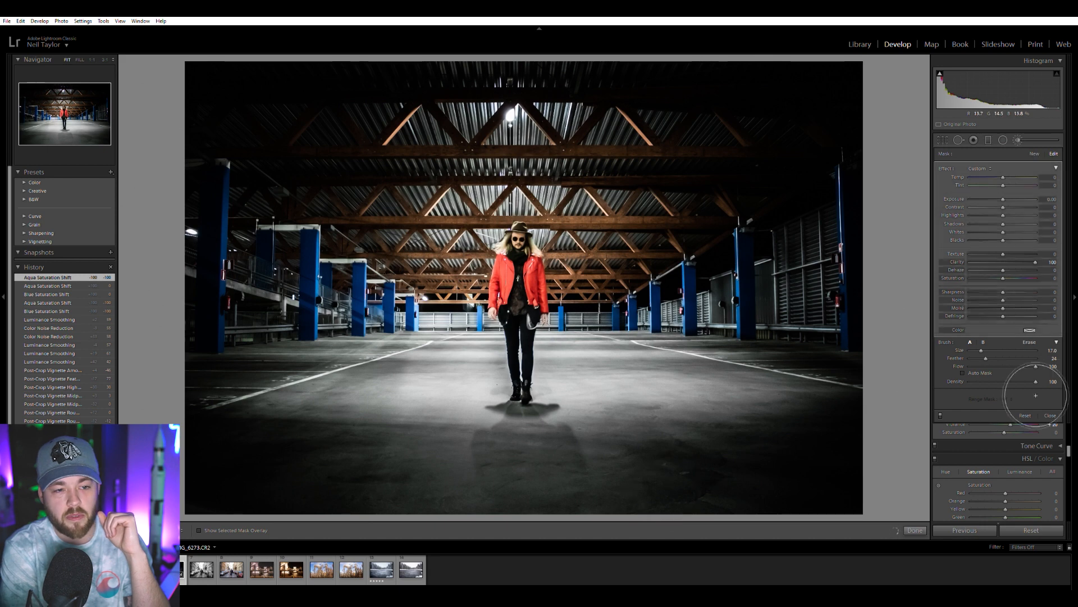
Set the floor brush adjustment's exposure to 0.13, raise its contrast, and finish the brush edit.
drag(1004, 197, 1018, 204)
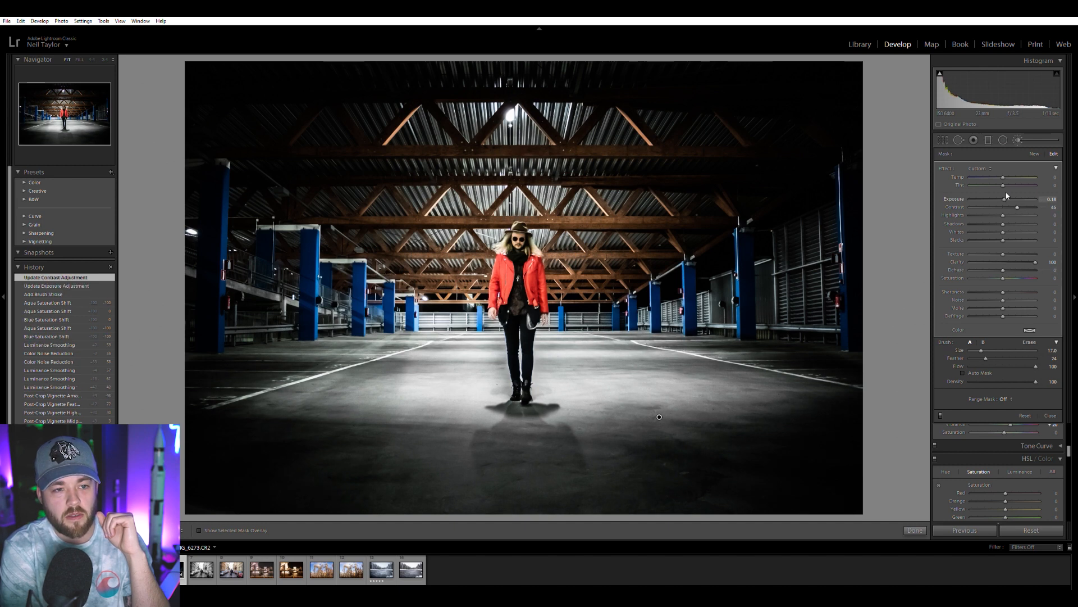
drag(1007, 194, 1007, 194)
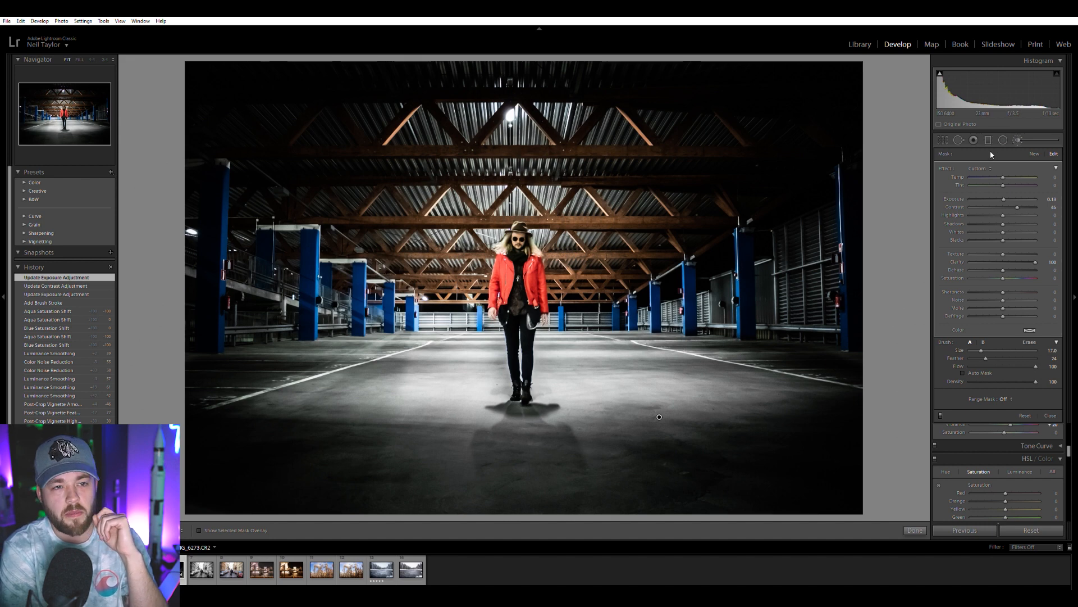
click(1018, 139)
click(537, 259)
click(548, 295)
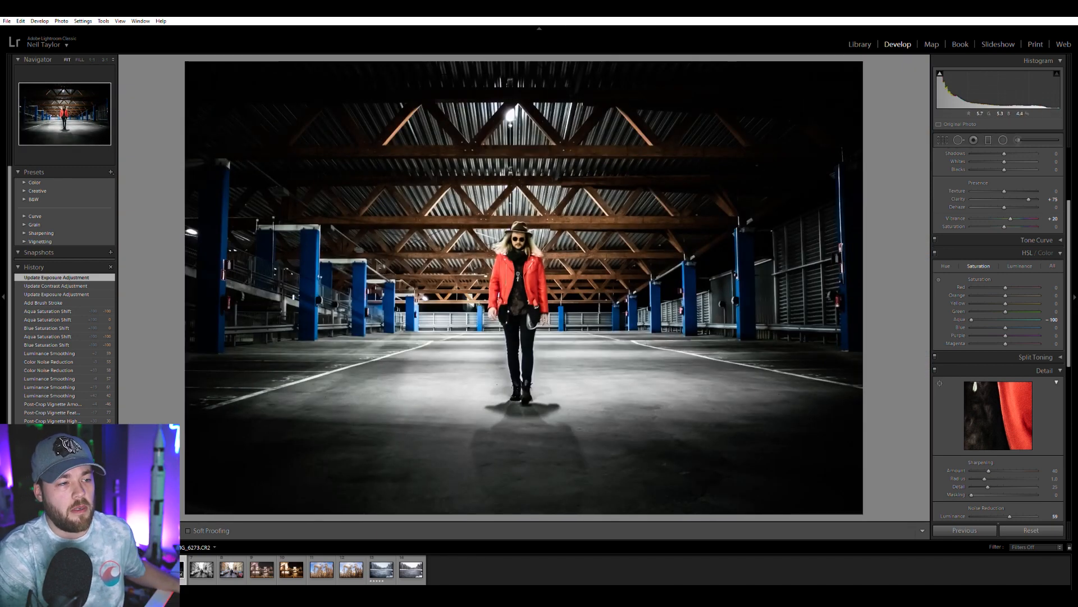
Crop the garage photo slightly tighter on all four sides, using a custom aspect and centring the person between the pillars.
click(944, 140)
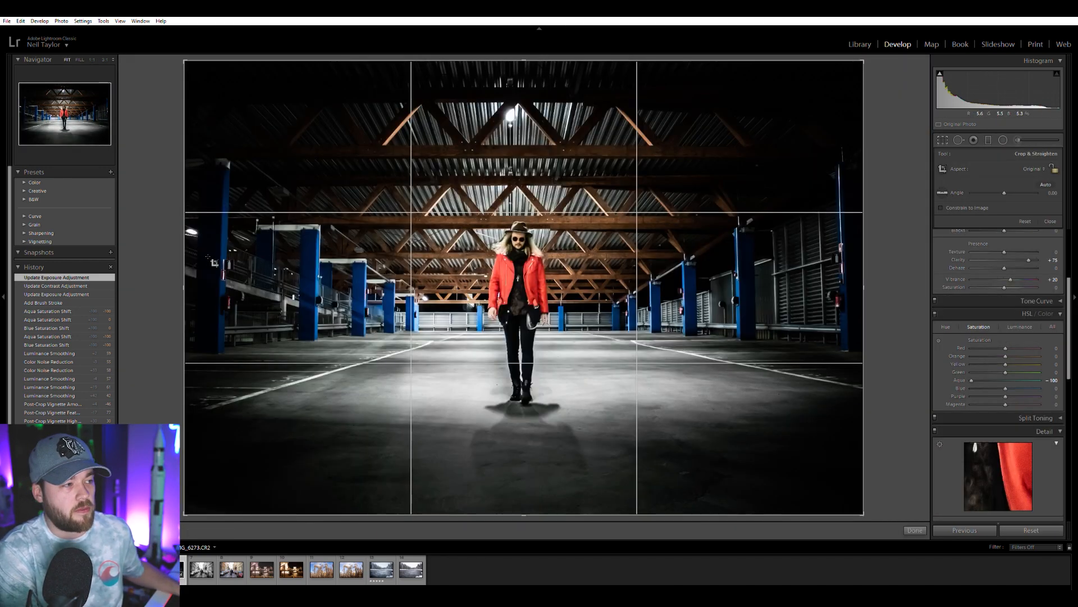
drag(184, 259, 196, 260)
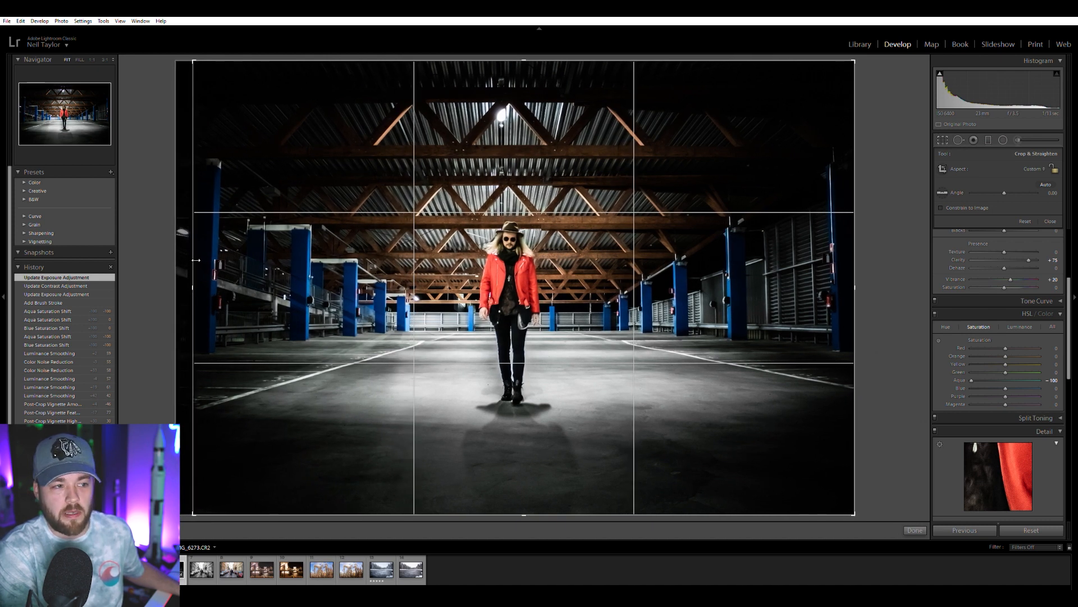
drag(196, 260, 197, 260)
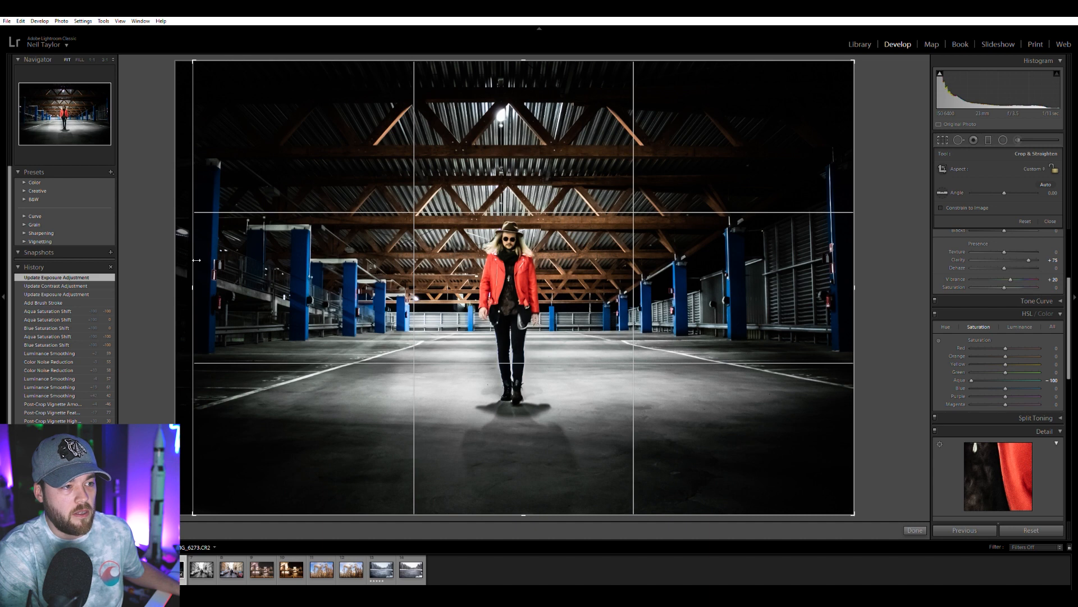
drag(196, 260, 196, 260)
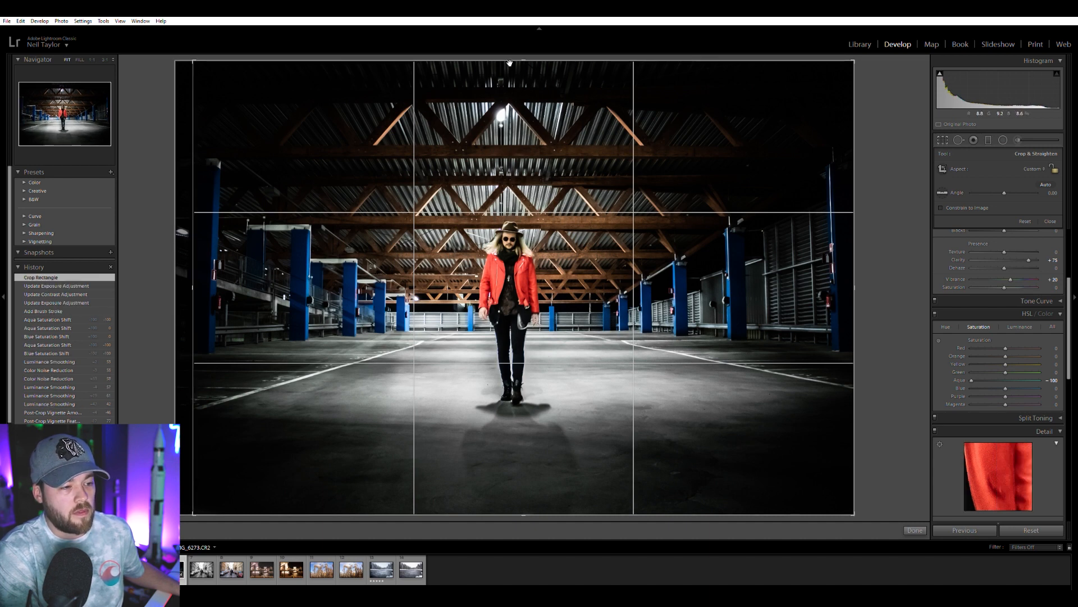
drag(526, 61, 522, 73)
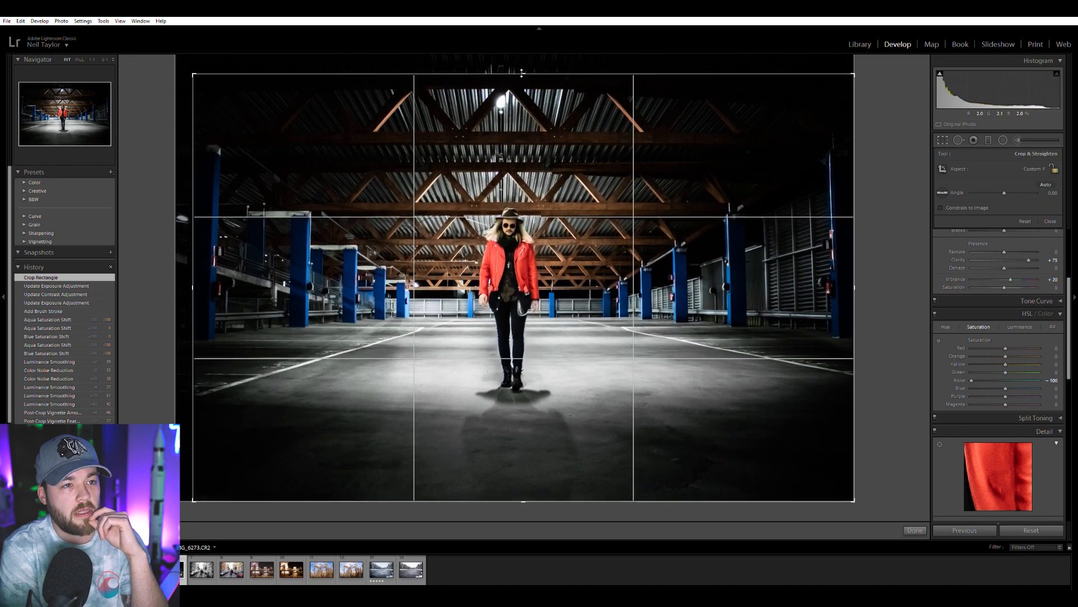
key(Return)
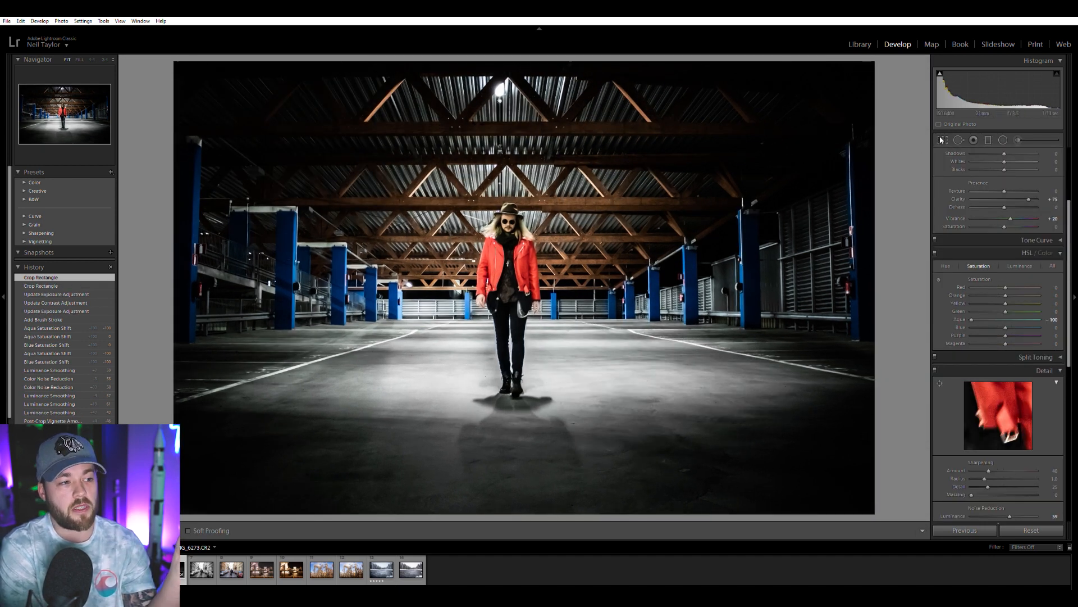
Compare the newly cropped garage photo with its earlier edit.
click(142, 569)
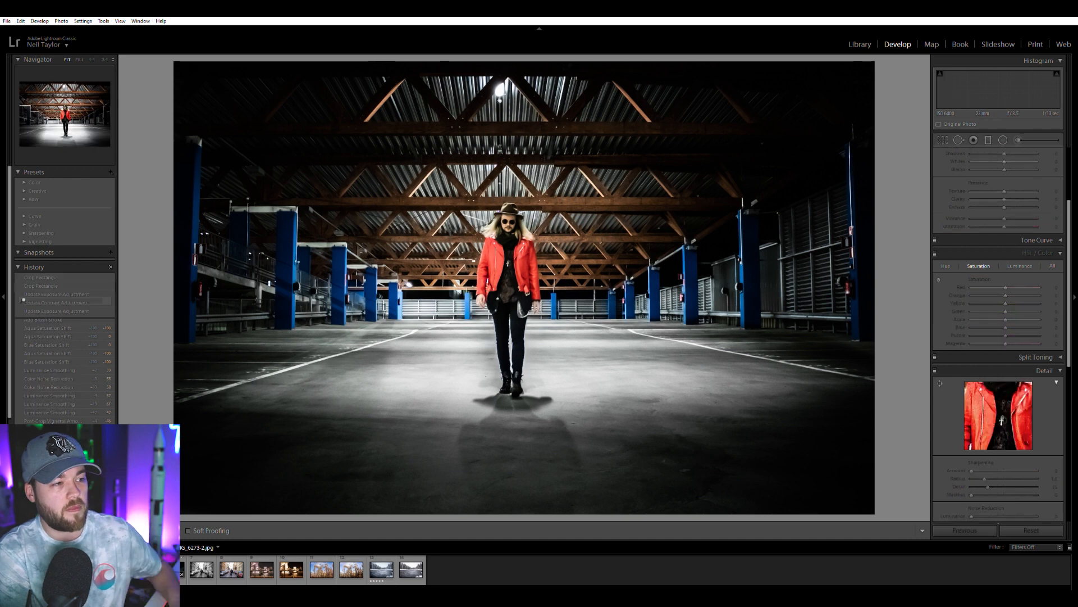
key(Left)
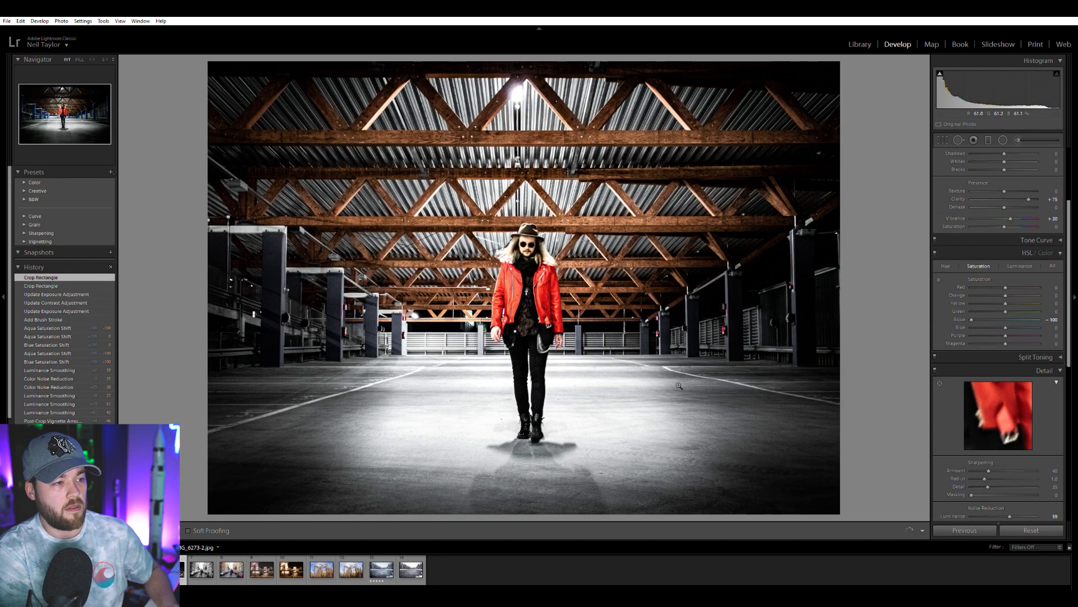
key(Right)
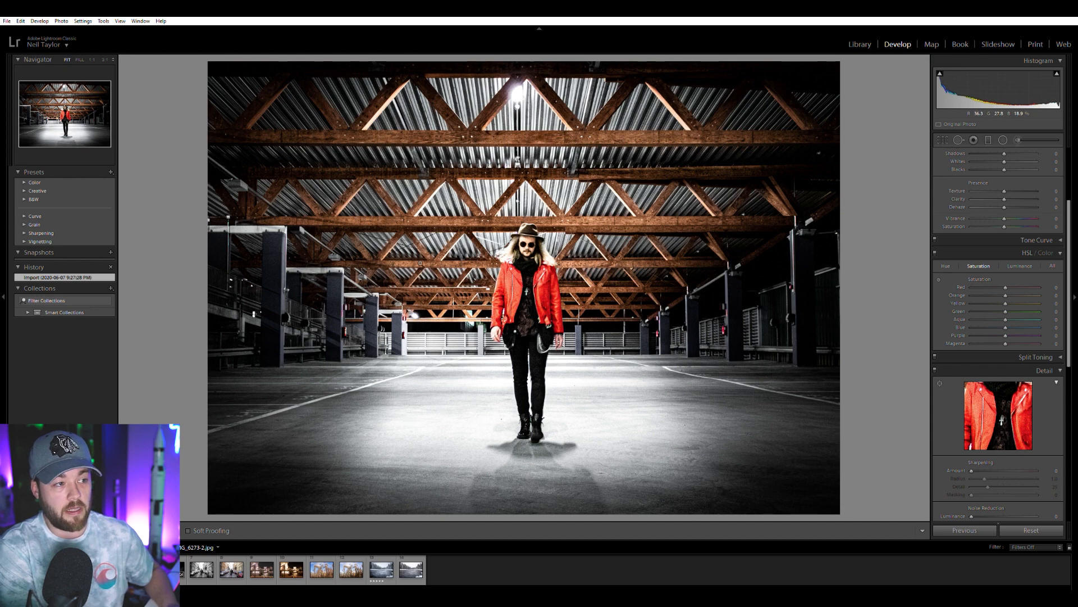
key(Left)
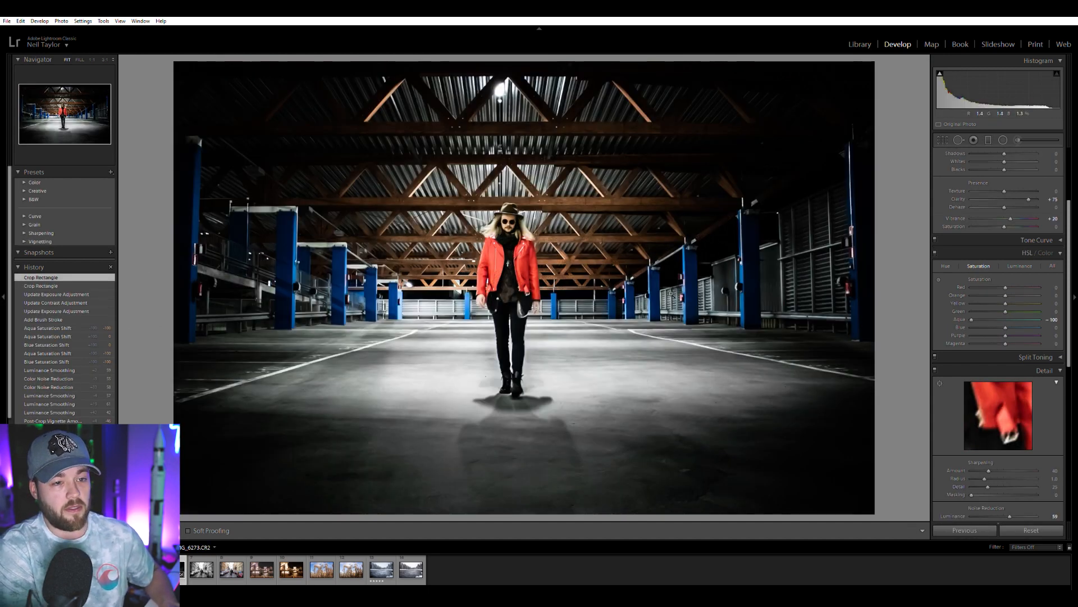
Raise the garage photo's shadows to +46 and check the person up close.
scroll(949, 226, up, 3)
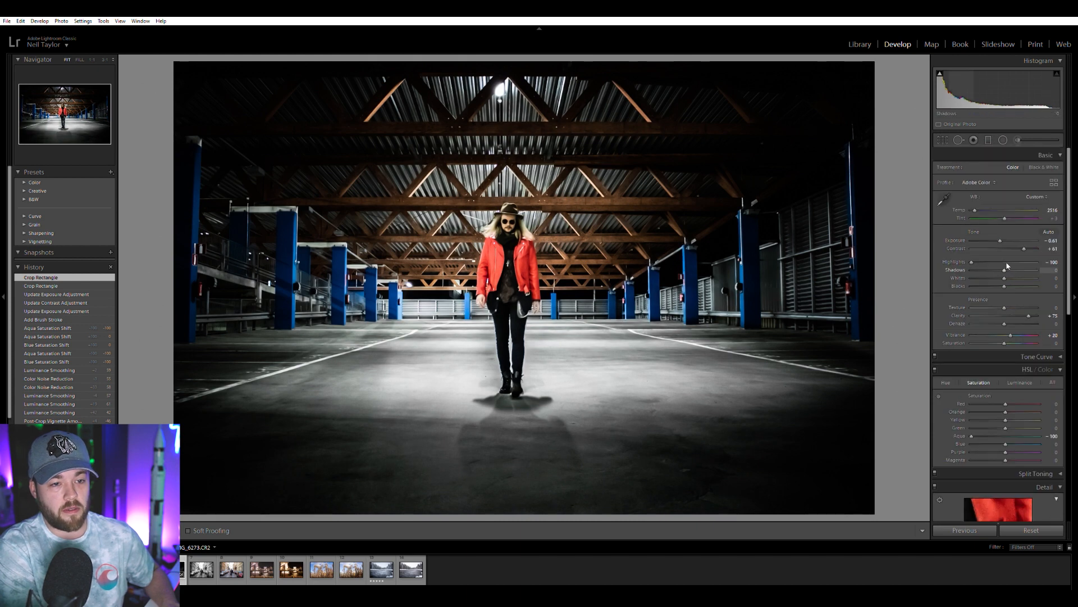
drag(1018, 265, 1024, 263)
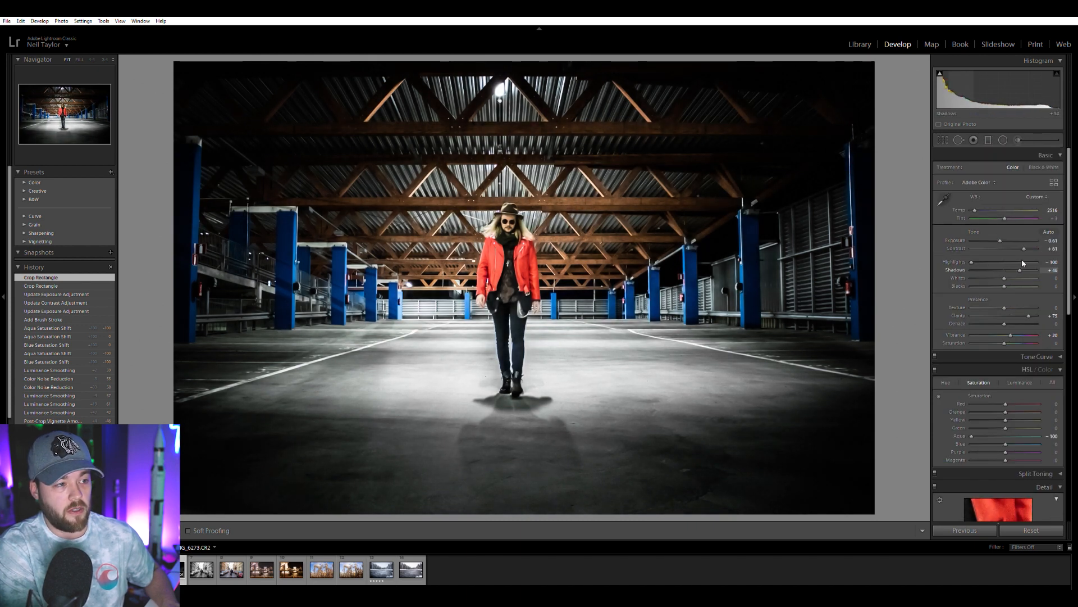
click(512, 227)
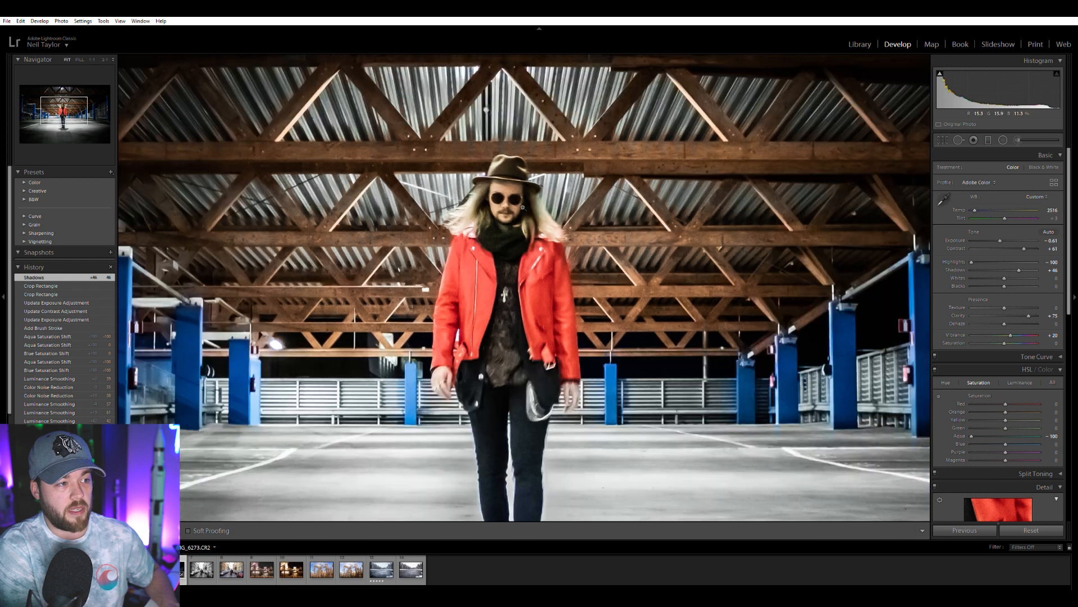
click(523, 207)
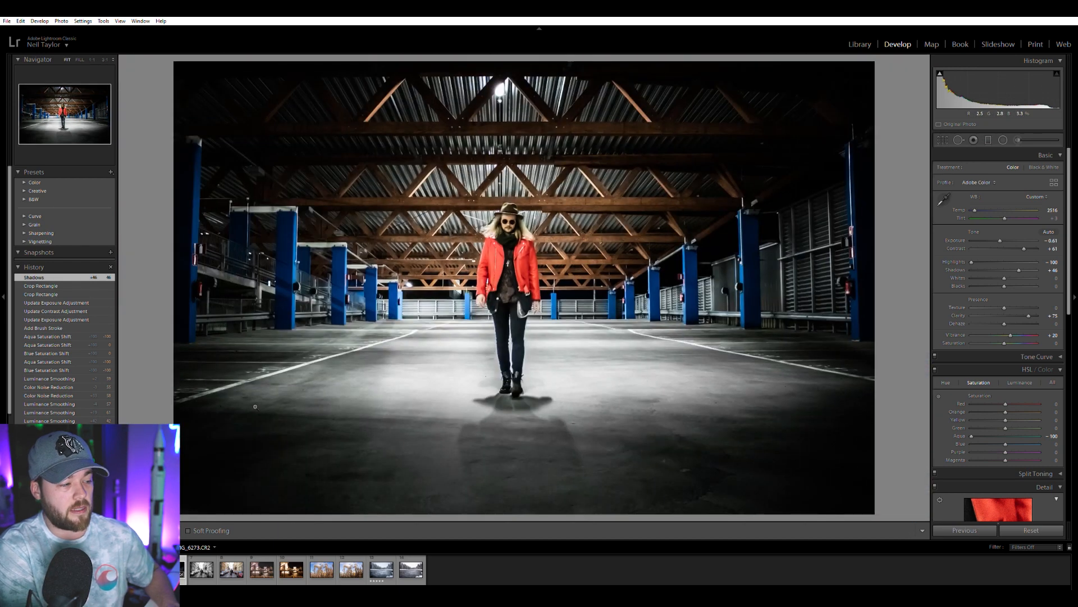
Switch back and forth between the earlier garage edit and the new version with lifted shadows.
click(142, 569)
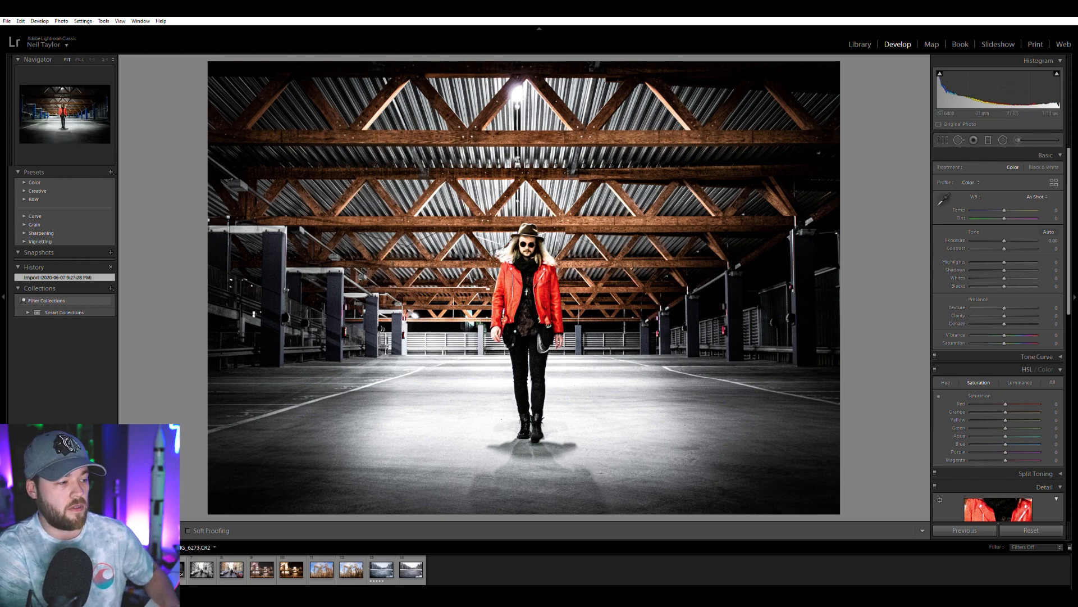
click(172, 570)
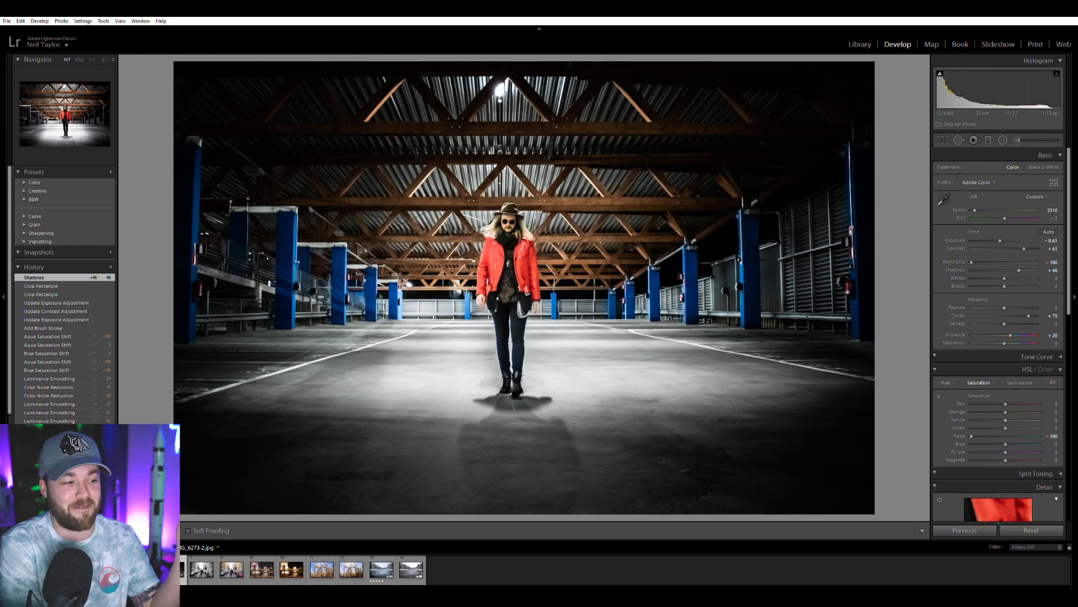
click(141, 569)
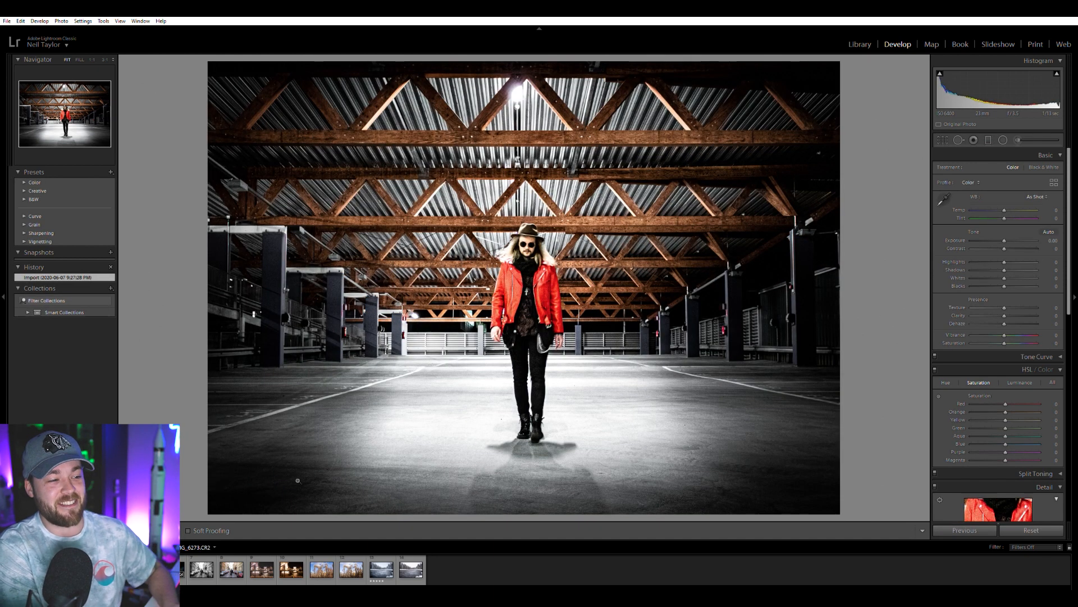
key(Right)
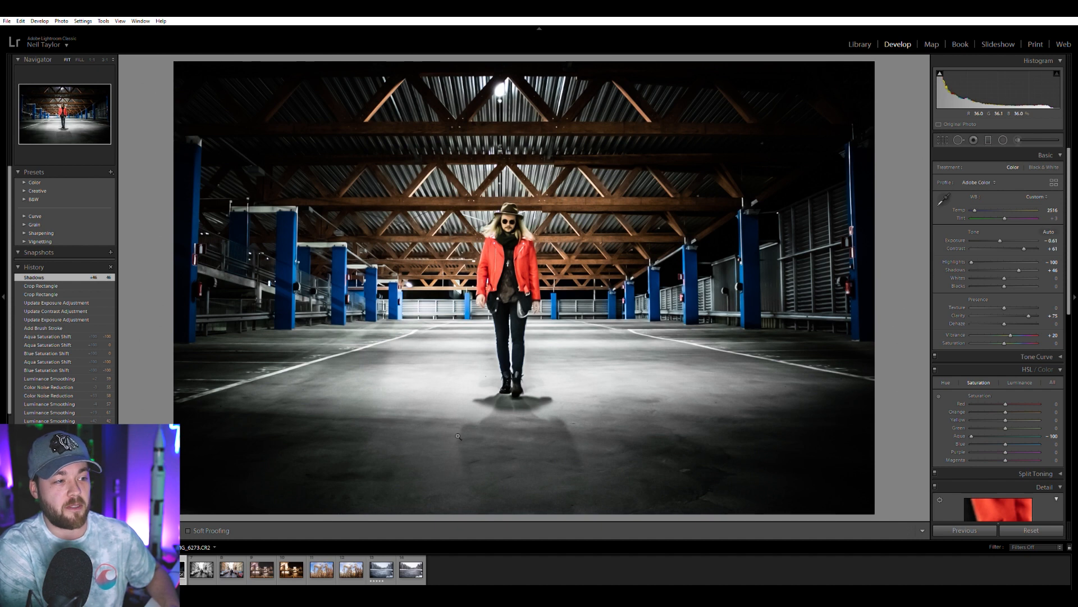
key(Left)
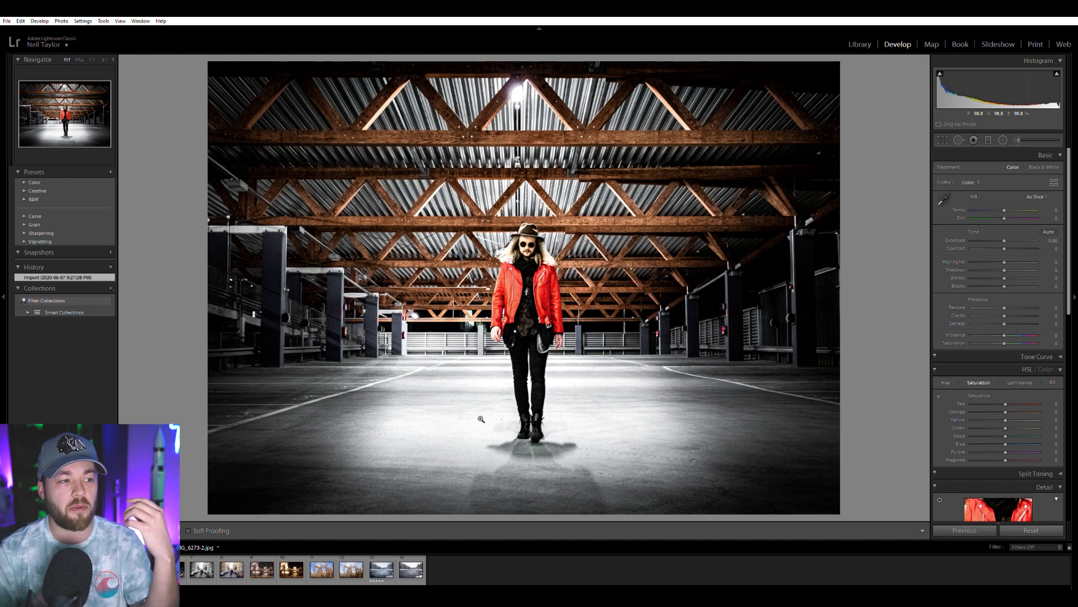
Compare the black-and-white street edit with its raw color photo, ending on the raw file IMG_8315.CR2.
click(199, 569)
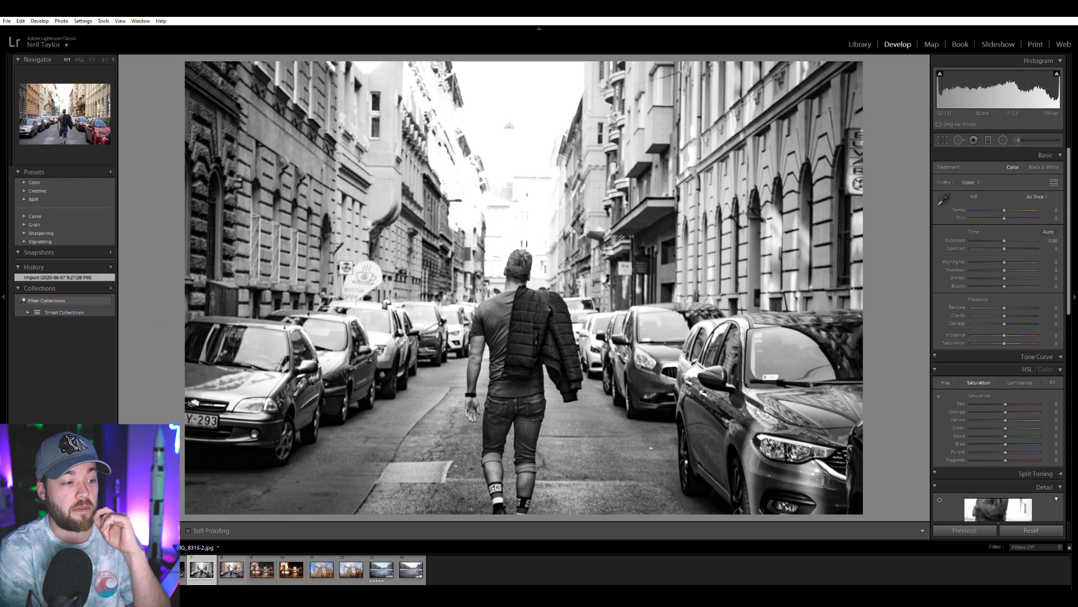
click(230, 569)
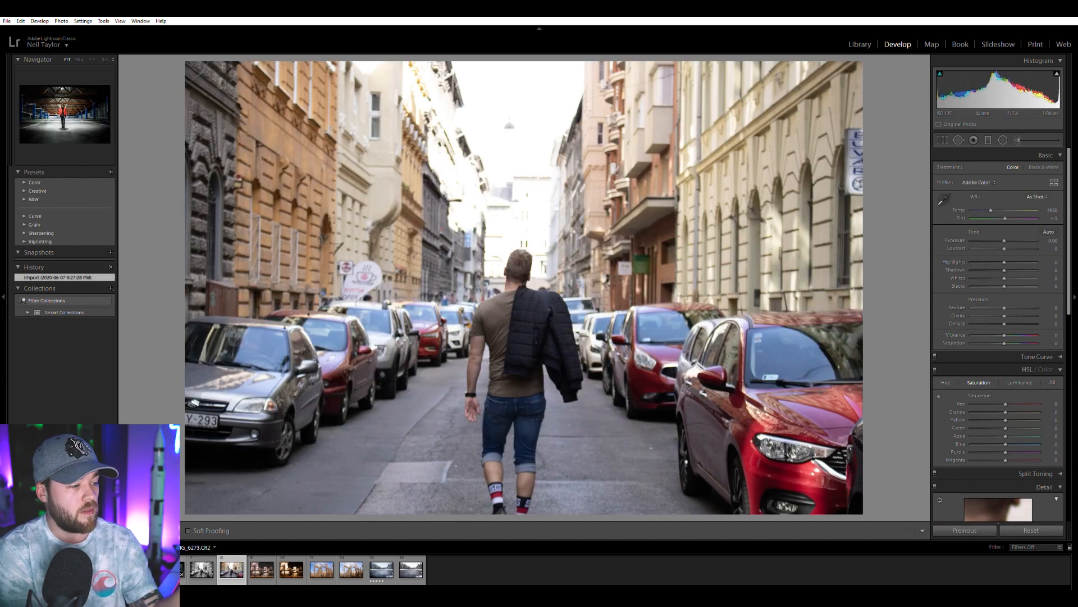
click(199, 569)
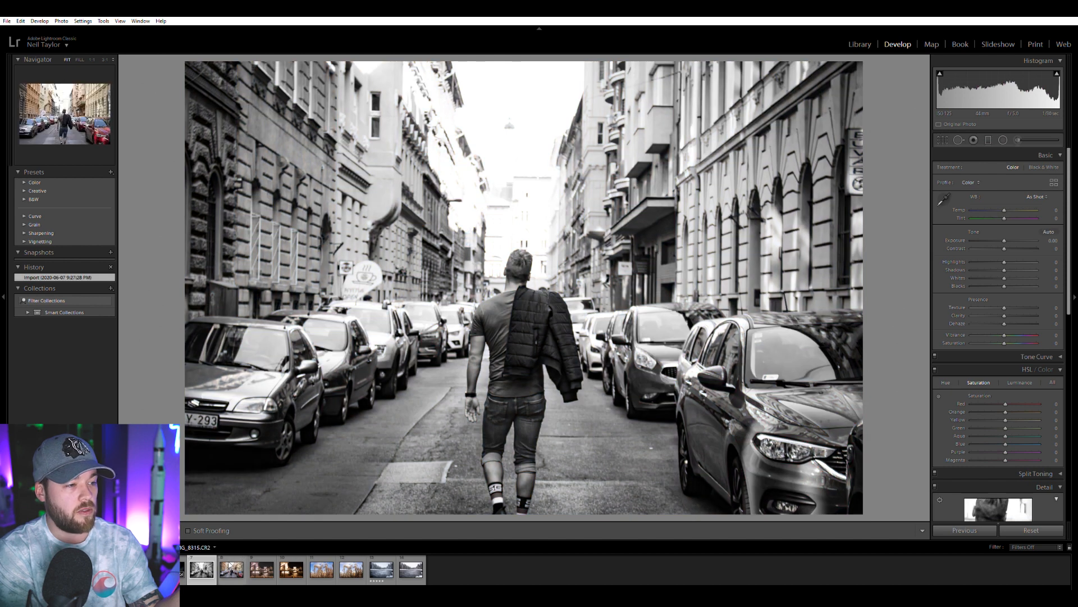
click(231, 566)
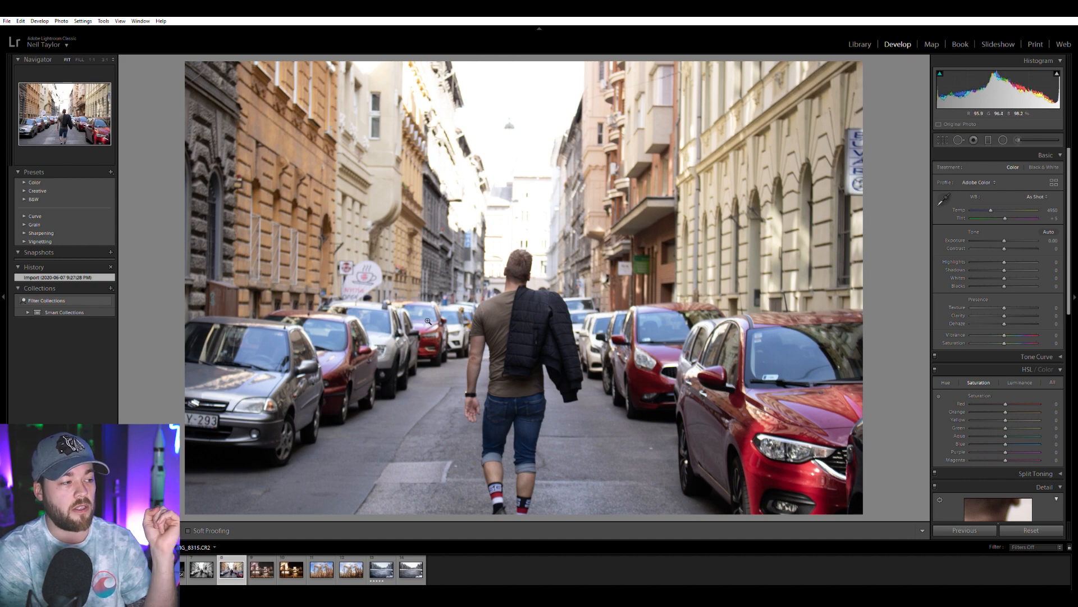
Zoom in on the raw street photo's parked cars beside the walking man and examine their edges.
click(232, 376)
drag(229, 393, 297, 375)
drag(499, 349, 466, 352)
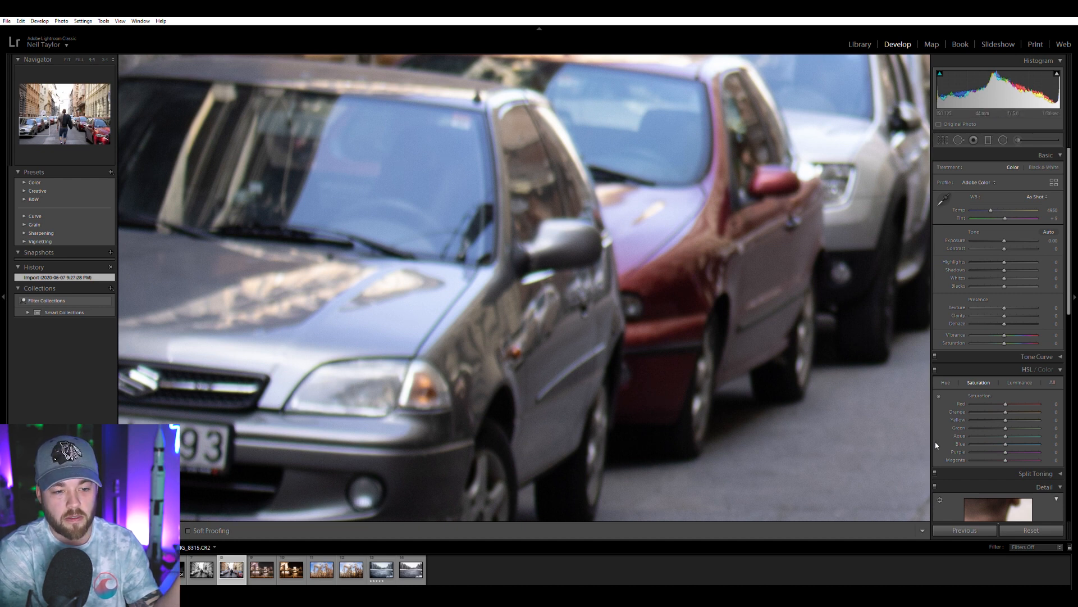
Try removing chromatic aberration from the raw street photo and inspect the walking man and nearby cars up close.
scroll(936, 445, down, 5)
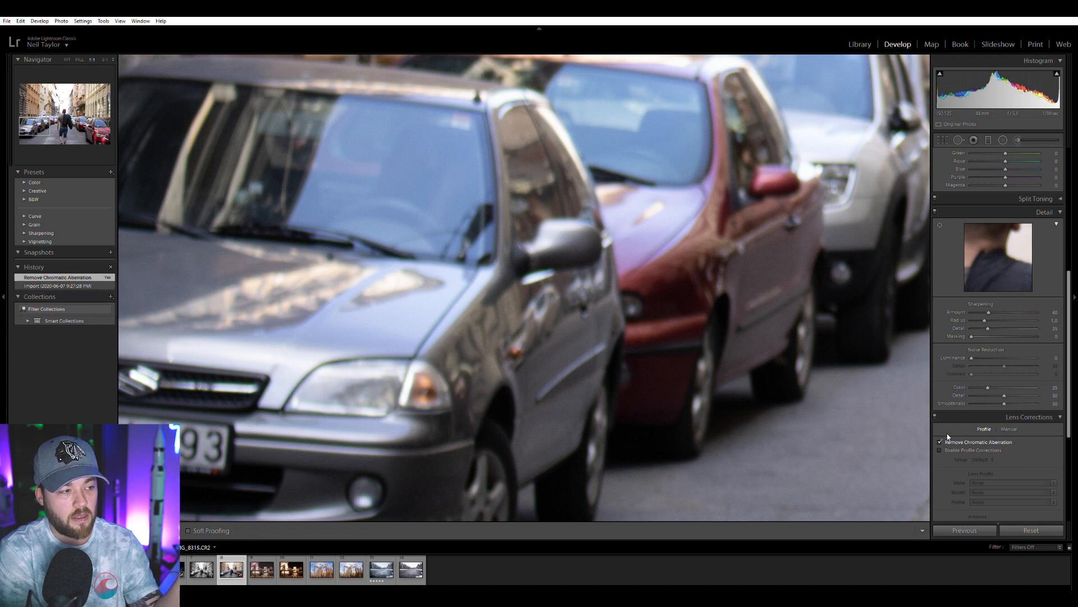
click(940, 442)
click(735, 278)
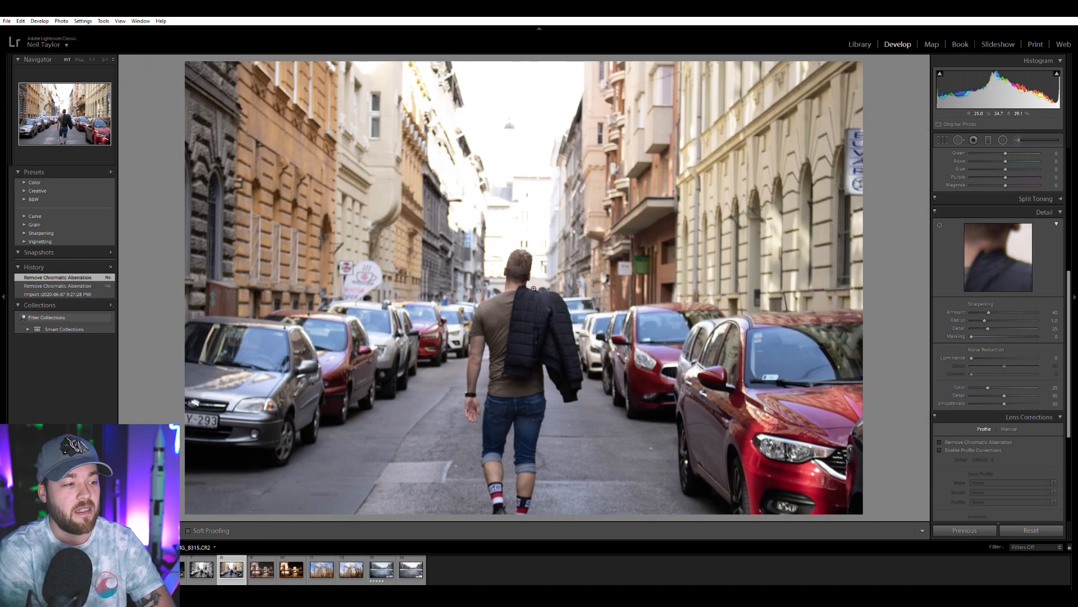
click(467, 325)
drag(466, 325, 361, 301)
drag(588, 281, 466, 301)
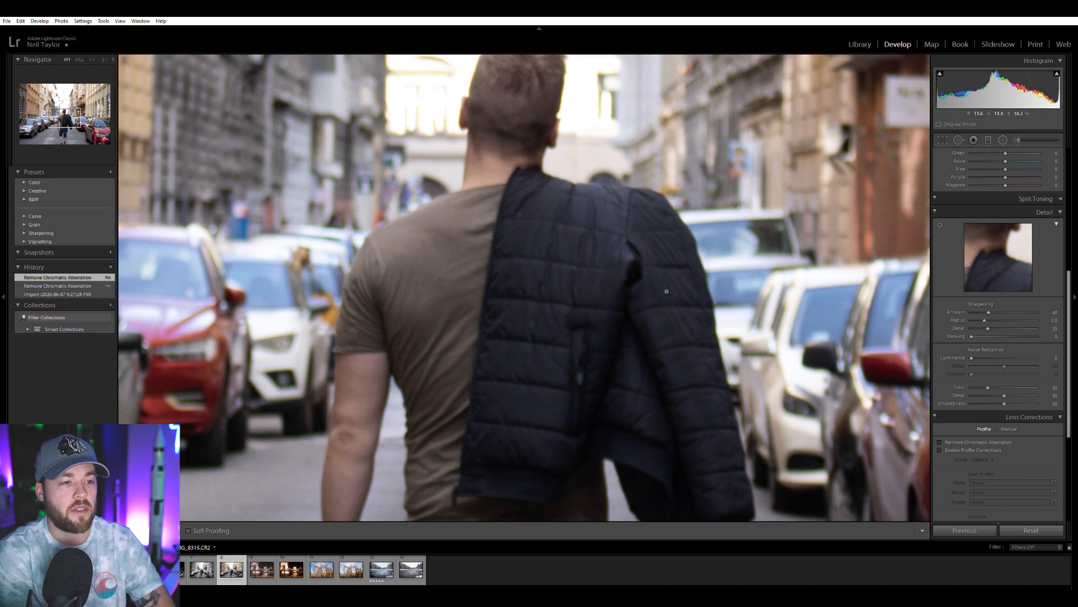
click(667, 290)
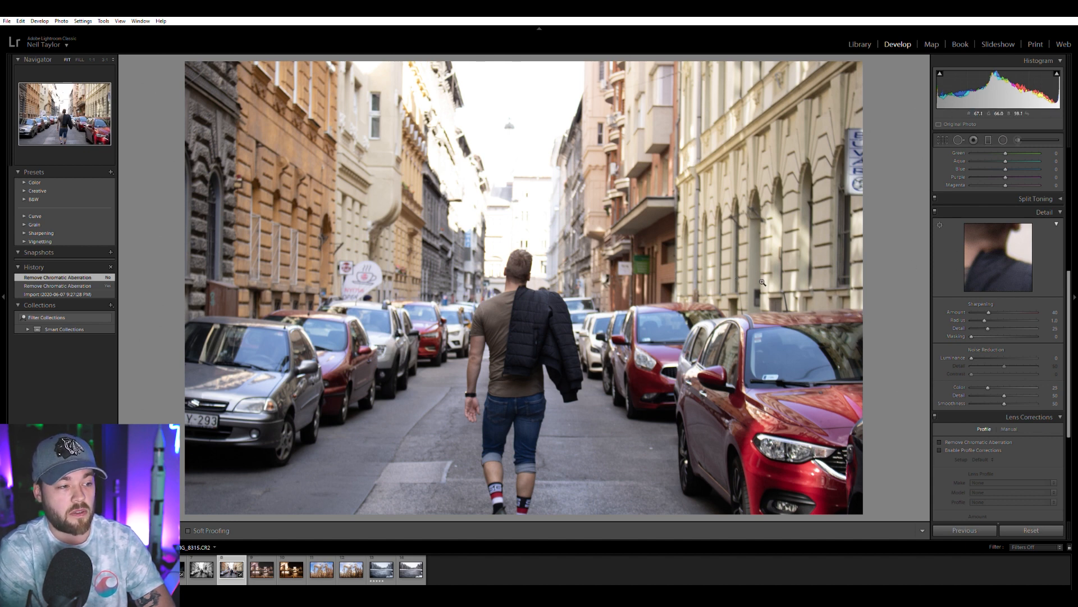
Convert the raw street photo to black and white, leaving its contrast at the default.
scroll(942, 293, up, 5)
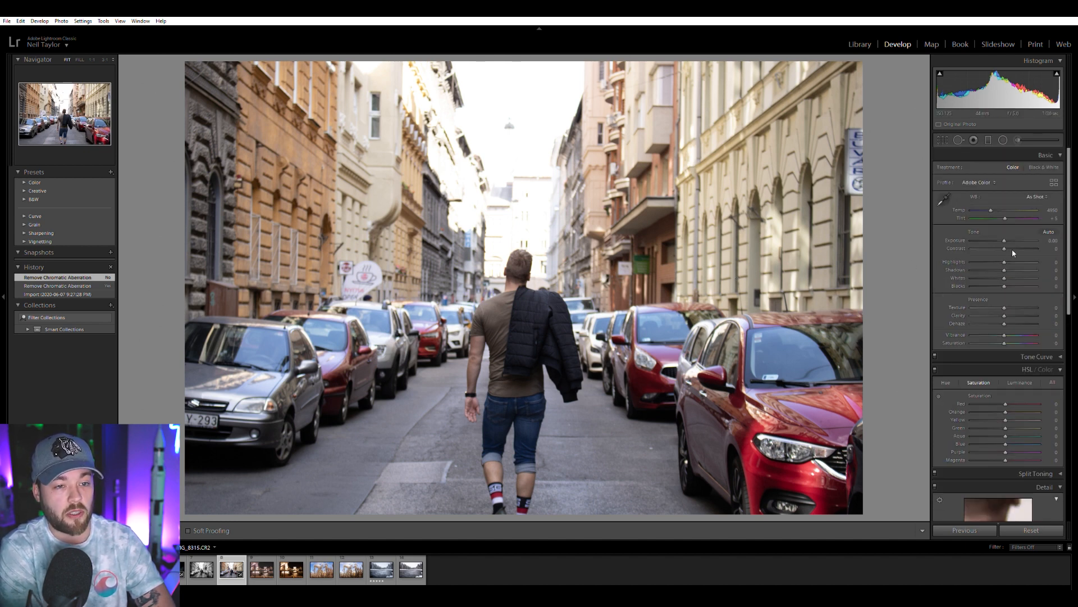
drag(1005, 239, 1012, 242)
double_click(1012, 241)
click(1044, 167)
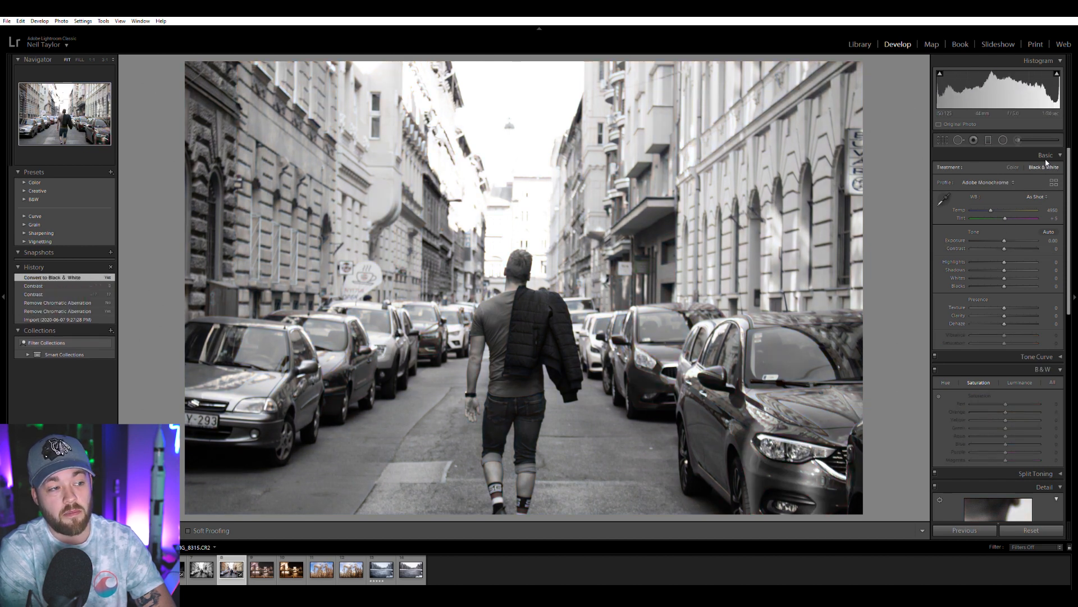
Set the street photo's exposure to +0.16, contrast +39, highlights -41, shadows +45 and clarity +38, and compare it with the earlier edit.
drag(1014, 308, 1023, 305)
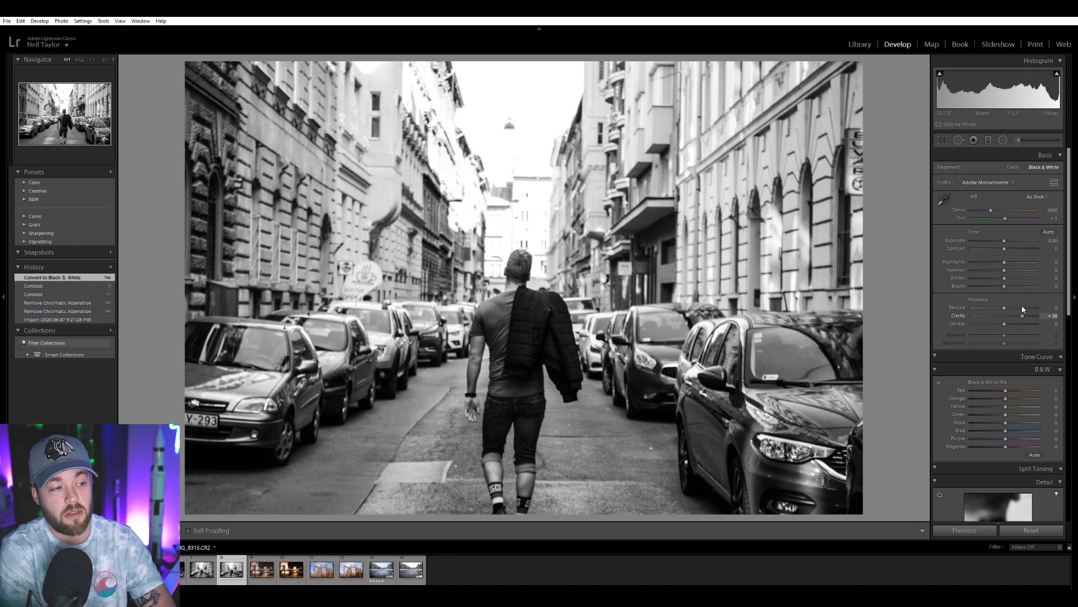
mouse_move(1013, 264)
mouse_down()
mouse_move(991, 262)
mouse_move(1014, 248)
mouse_move(1007, 241)
mouse_move(1018, 248)
mouse_up()
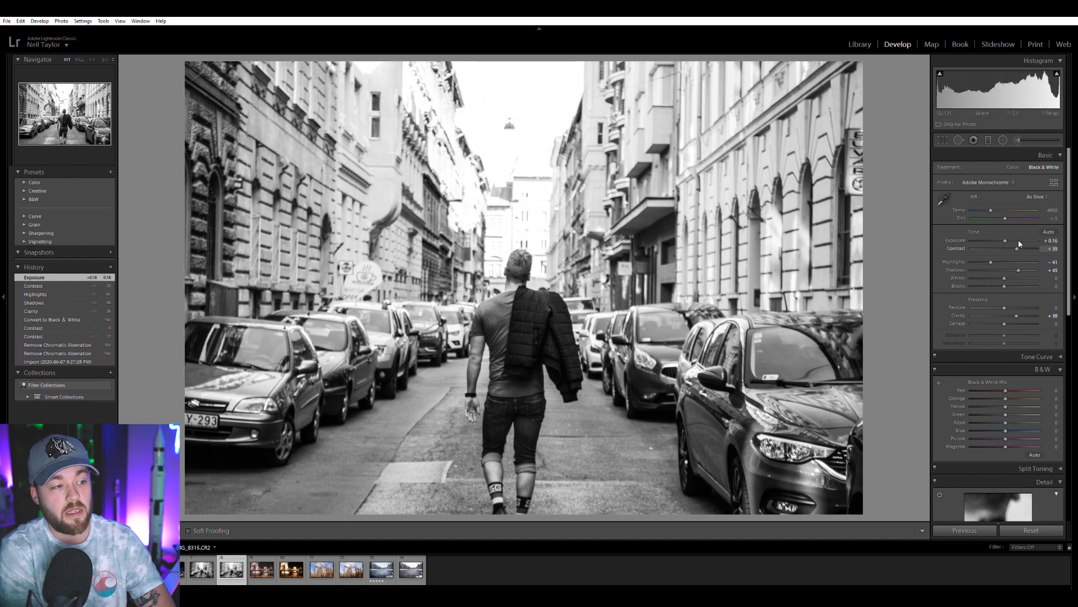
click(209, 561)
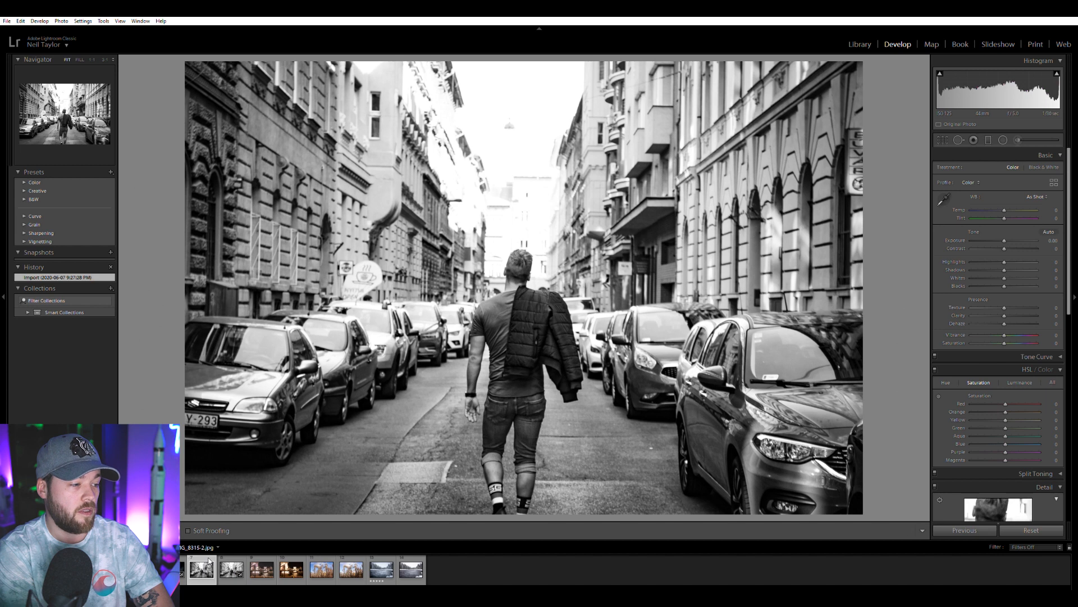
click(232, 569)
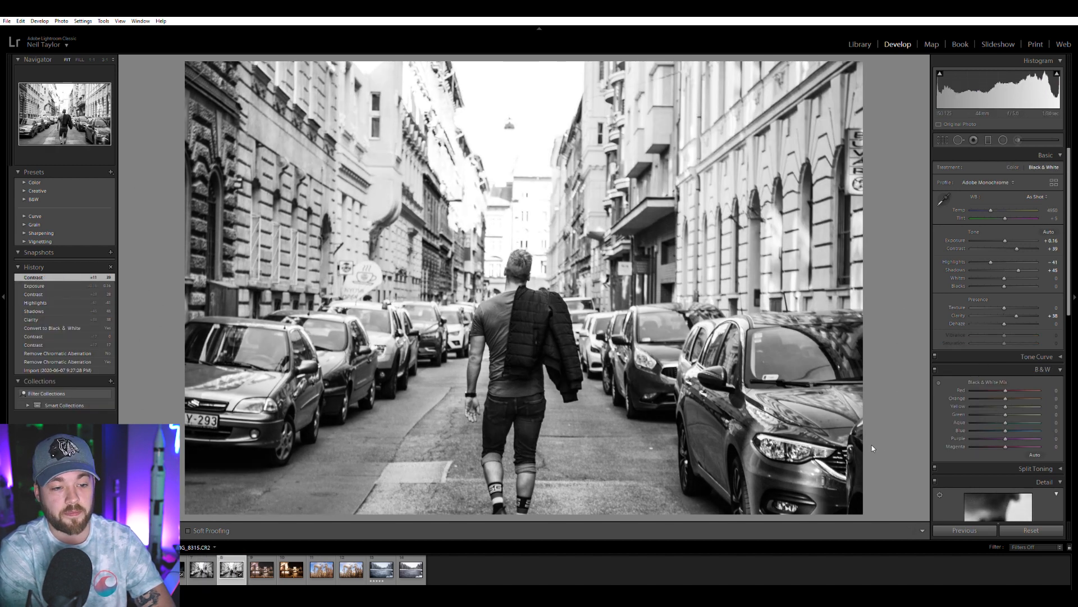
Add a post-crop vignette with amount -19 and feather 100 to the street photo and compare it with the earlier edit.
scroll(974, 398, down, 10)
drag(1004, 428, 992, 429)
drag(991, 429, 1051, 452)
drag(986, 425, 1003, 422)
click(202, 569)
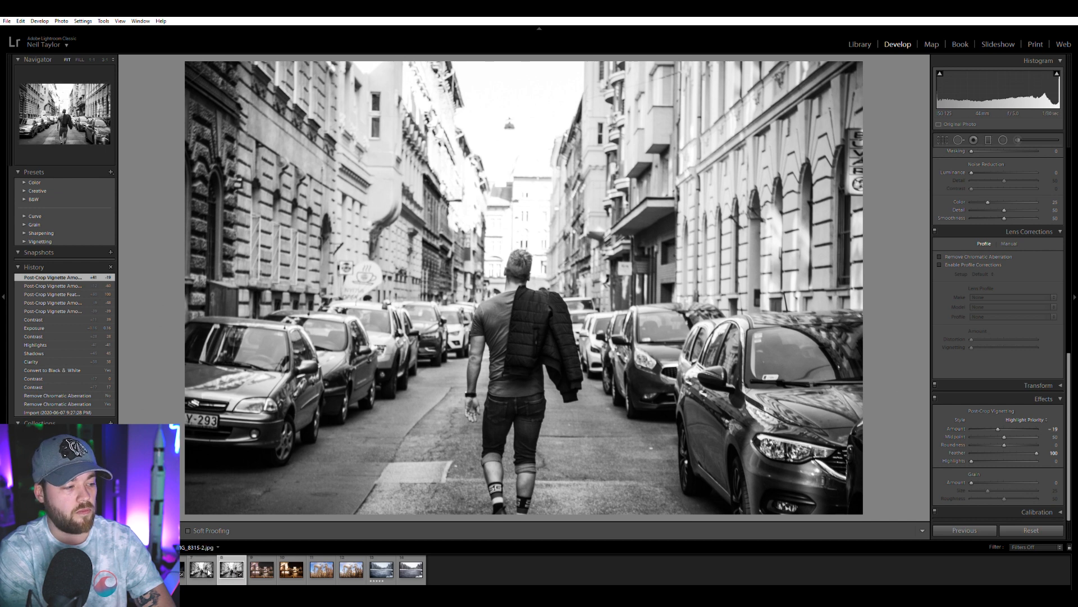
click(228, 568)
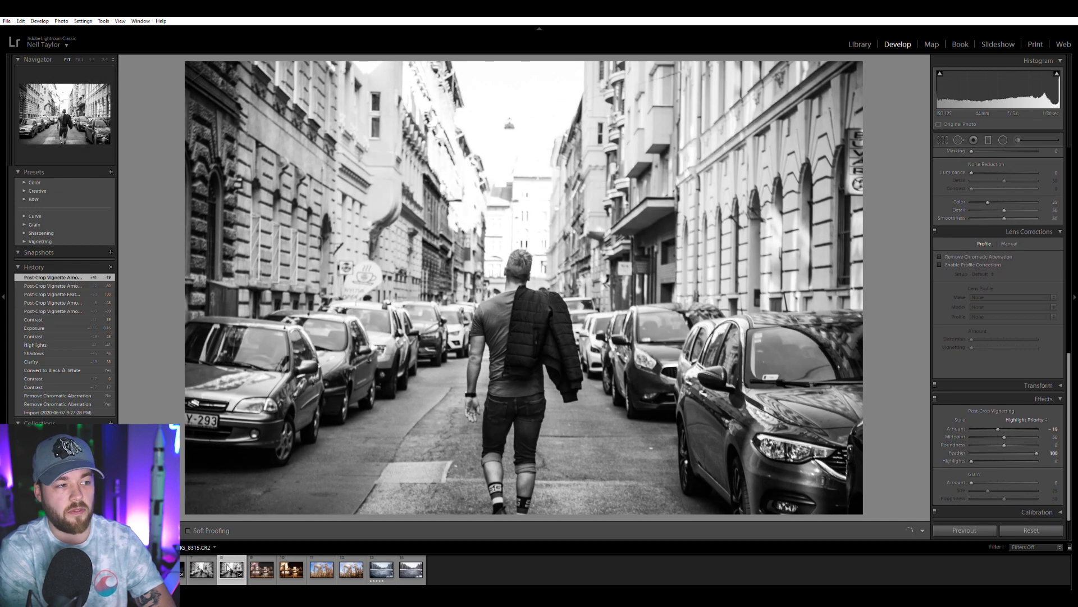
Switch repeatedly between the earlier edit of the night bridge photo and its raw version to compare them.
click(264, 569)
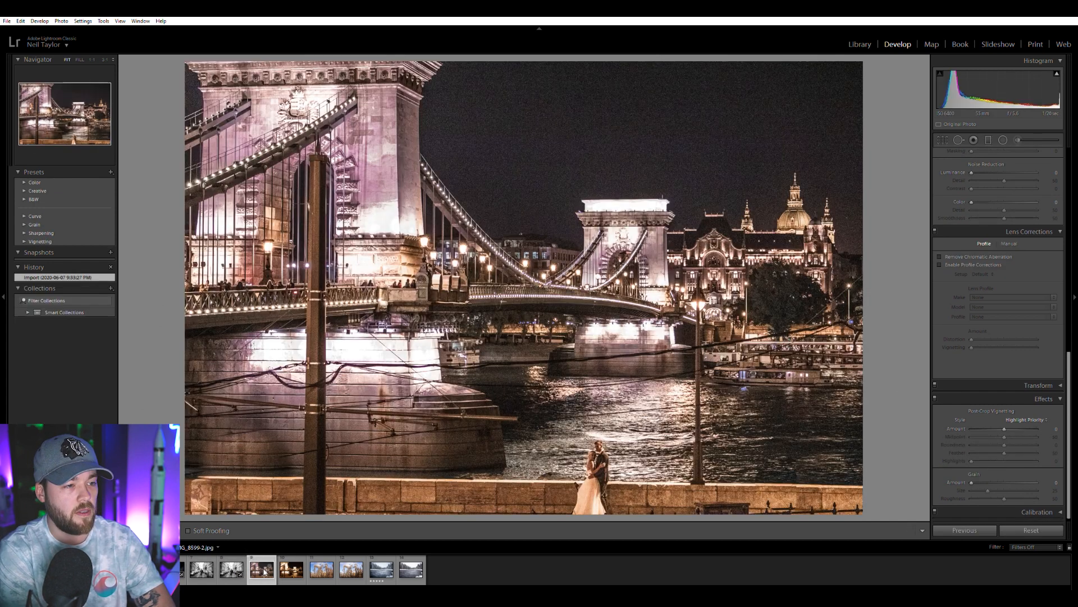
click(353, 483)
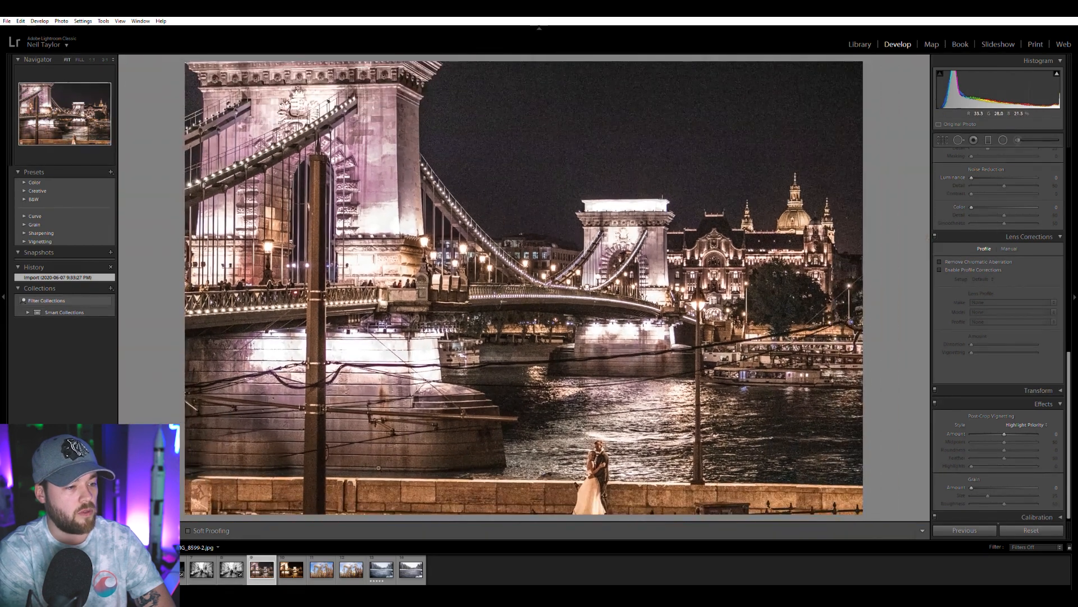
click(290, 567)
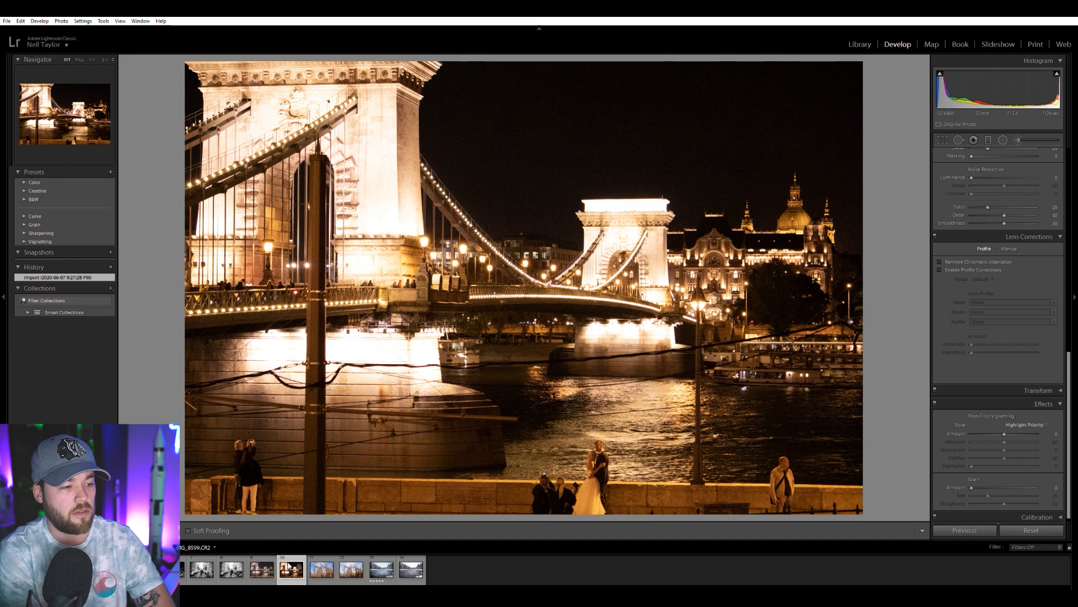
click(267, 567)
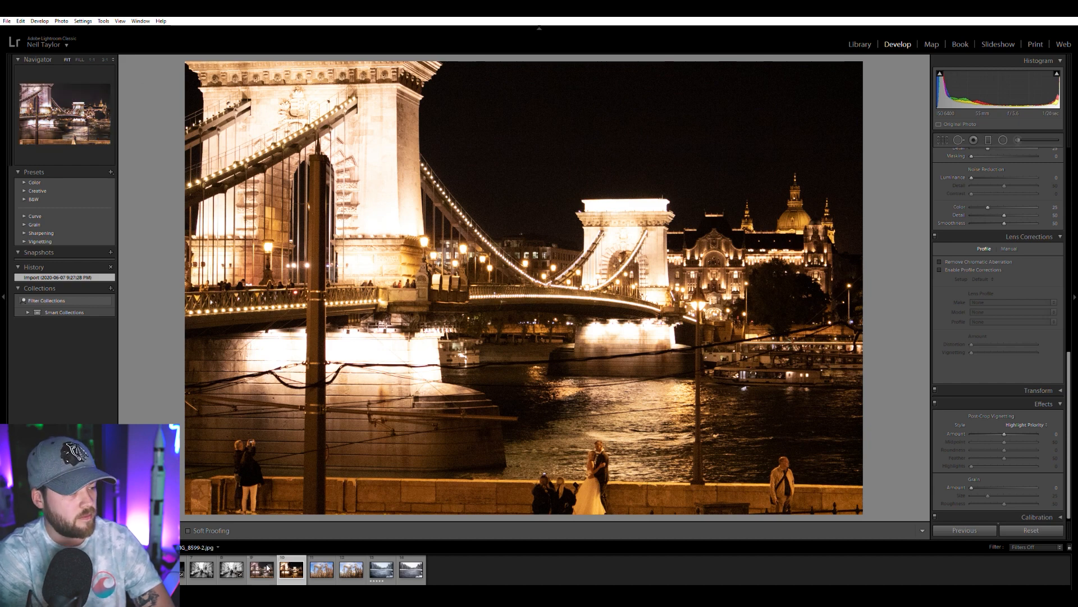
click(292, 569)
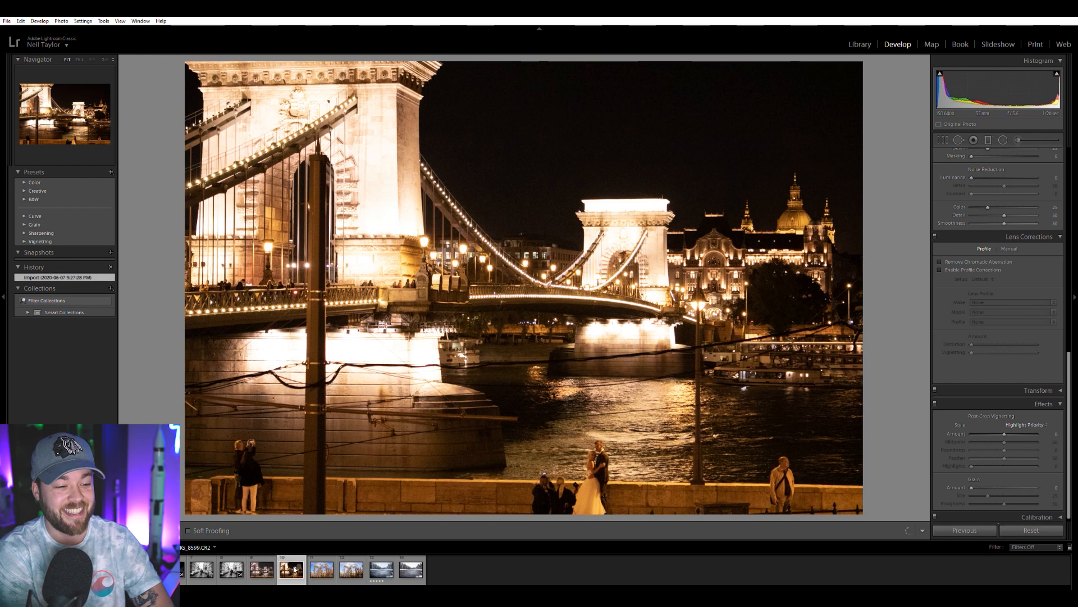
click(268, 569)
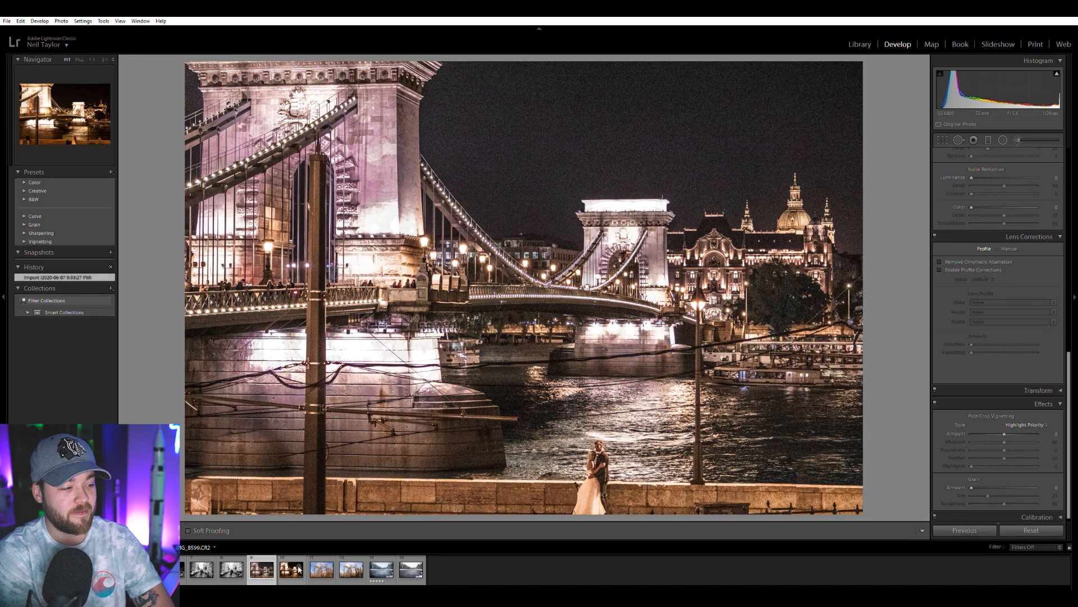
click(295, 568)
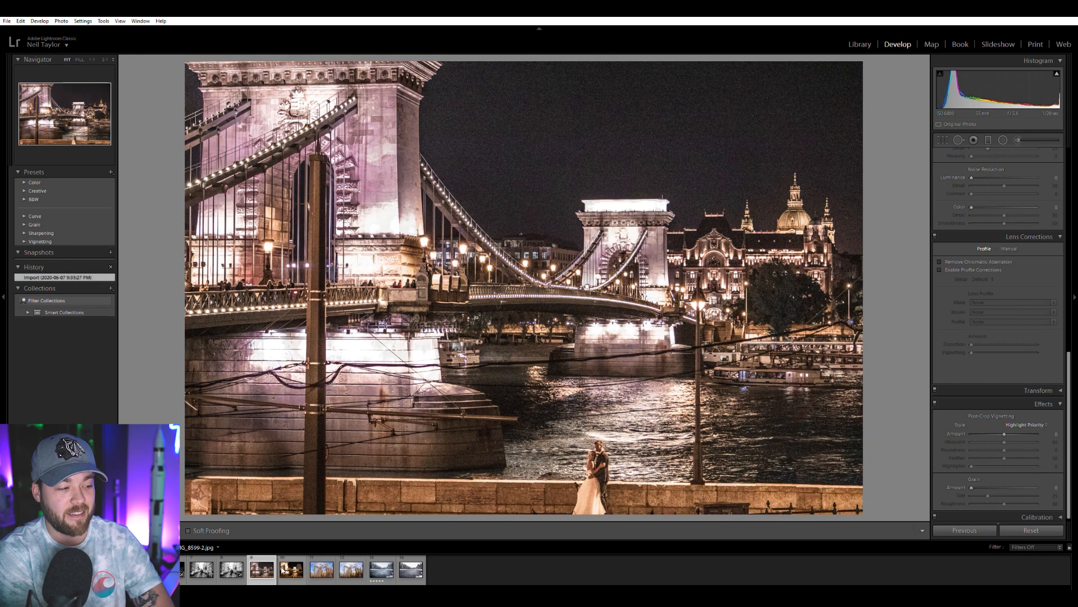
click(289, 569)
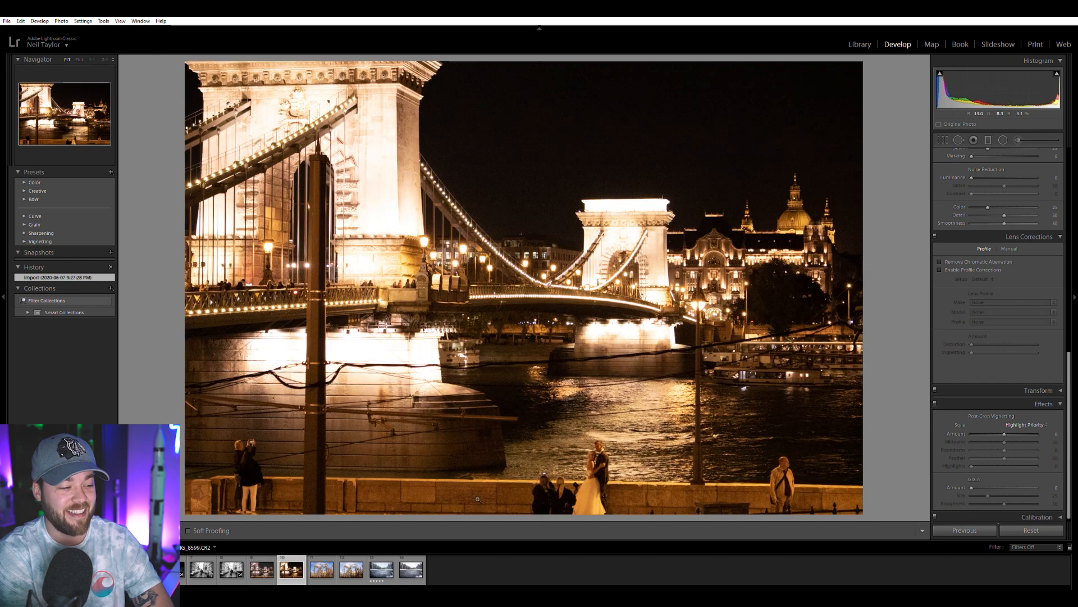
click(262, 569)
click(291, 569)
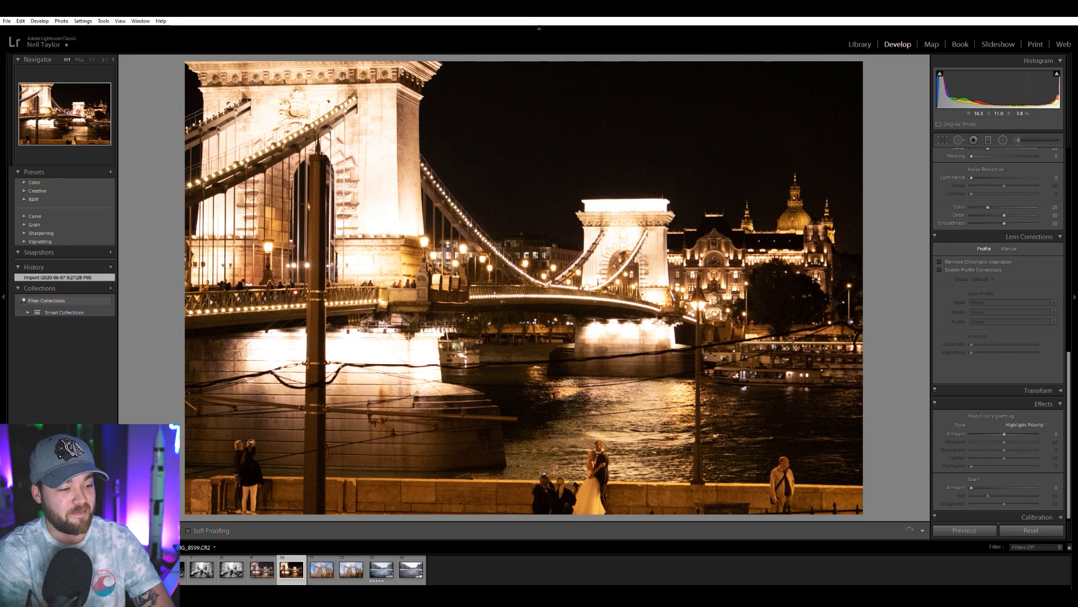
click(262, 569)
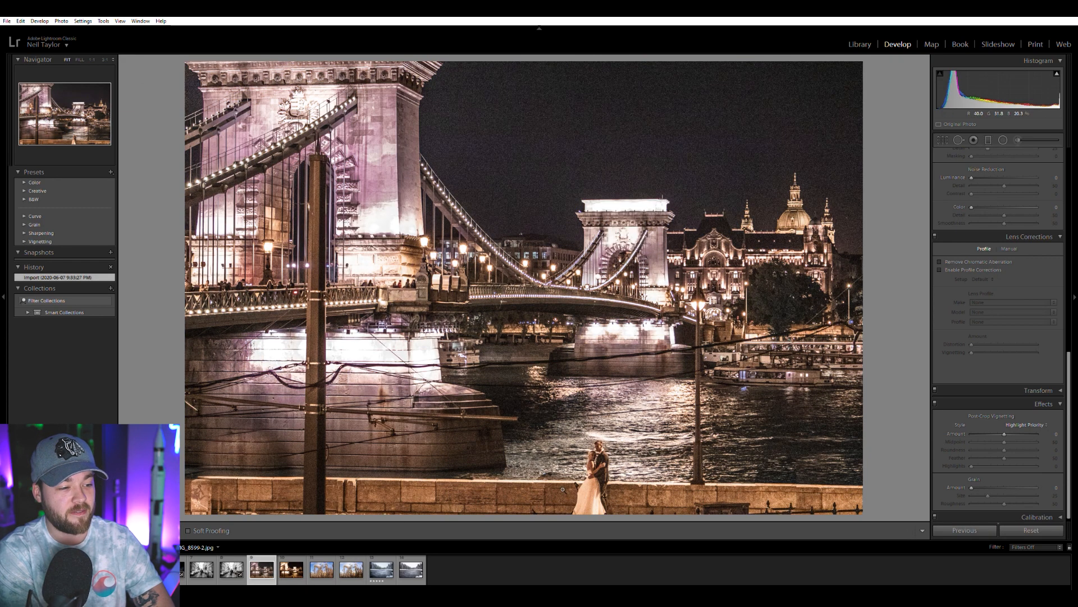
Examine the couple by the river up close in the earlier bridge edit and compare it with the raw photo, ending on the raw file.
click(562, 489)
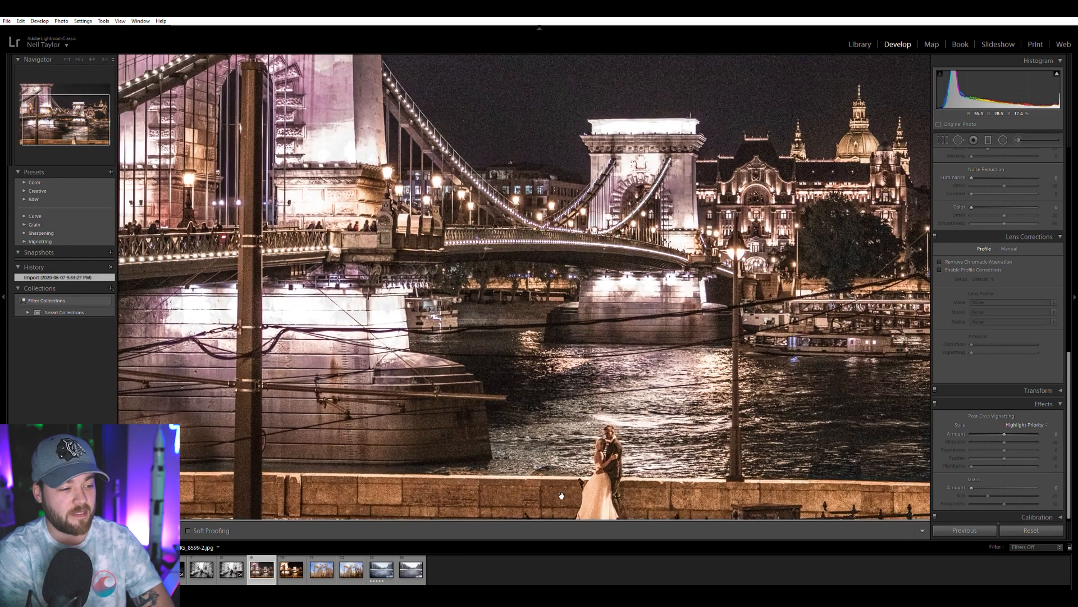
drag(561, 492, 560, 464)
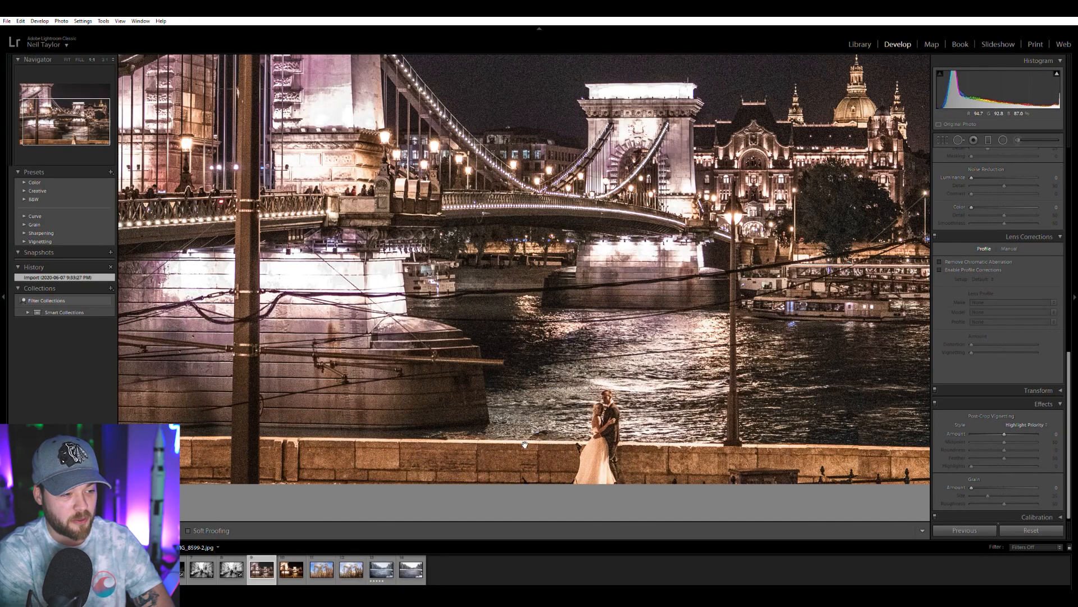
click(284, 570)
click(260, 570)
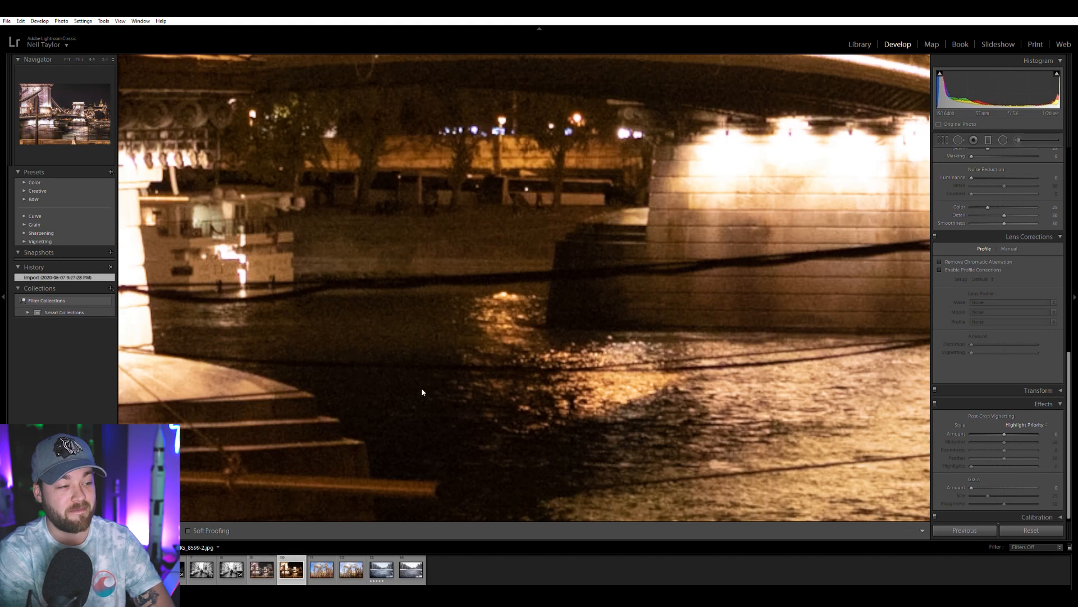
click(356, 464)
key(Left)
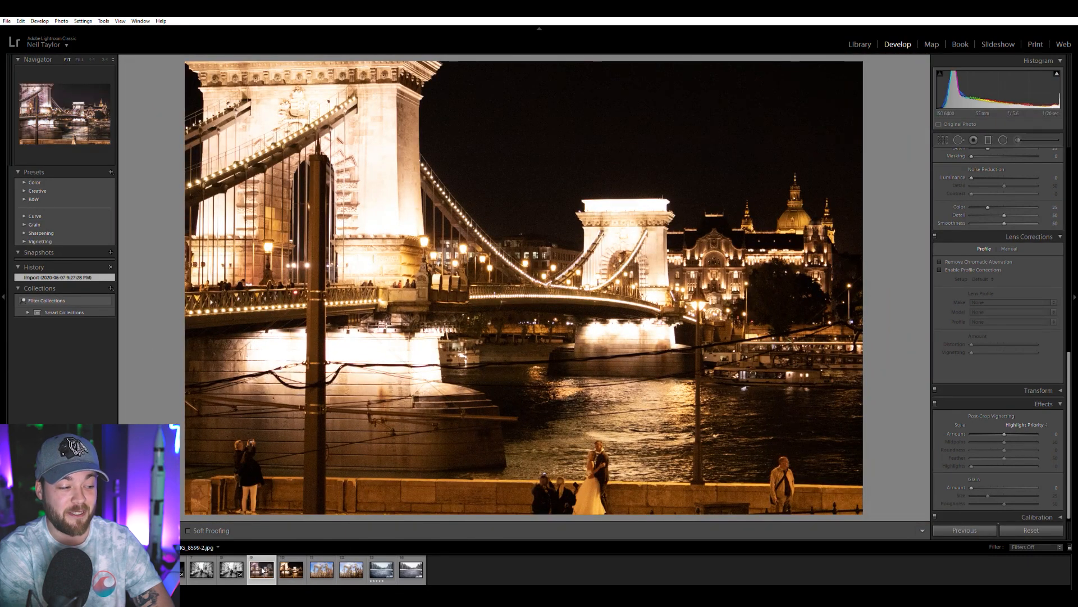
click(292, 571)
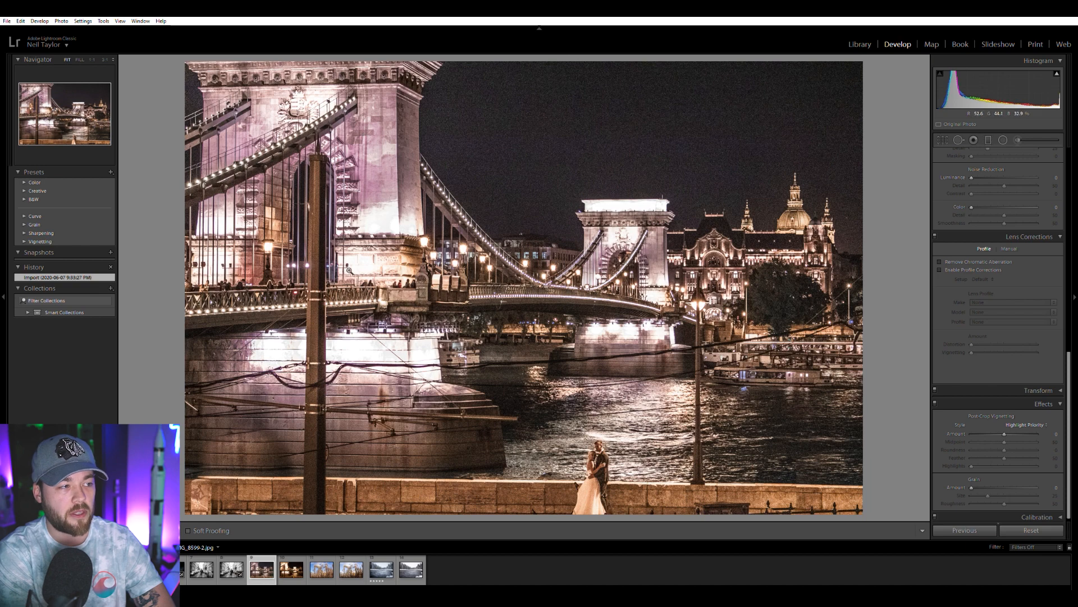
click(292, 567)
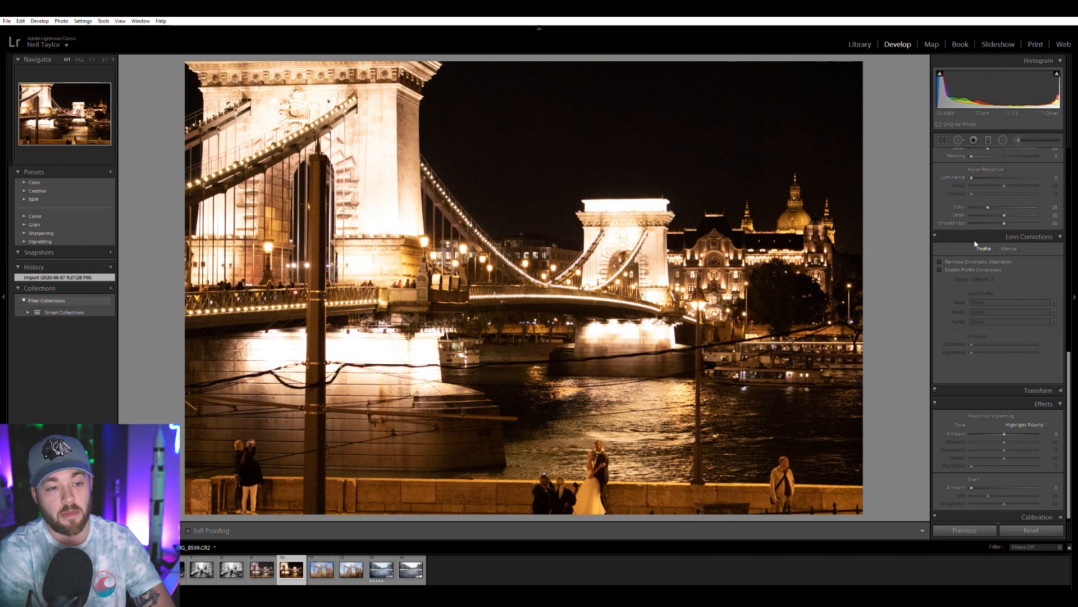
Lower the raw bridge photo's highlights to -69, raise its shadows to +48 and try a different white balance temperature.
scroll(966, 264, up, 10)
mouse_move(1005, 262)
mouse_down()
mouse_move(974, 261)
mouse_move(1020, 269)
mouse_up()
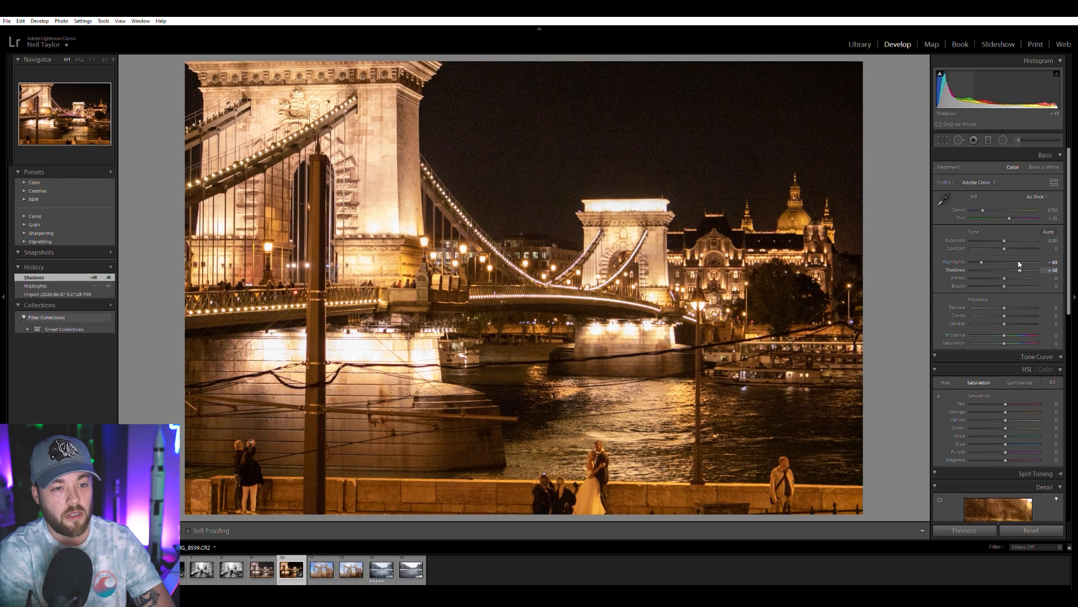
drag(984, 205, 983, 206)
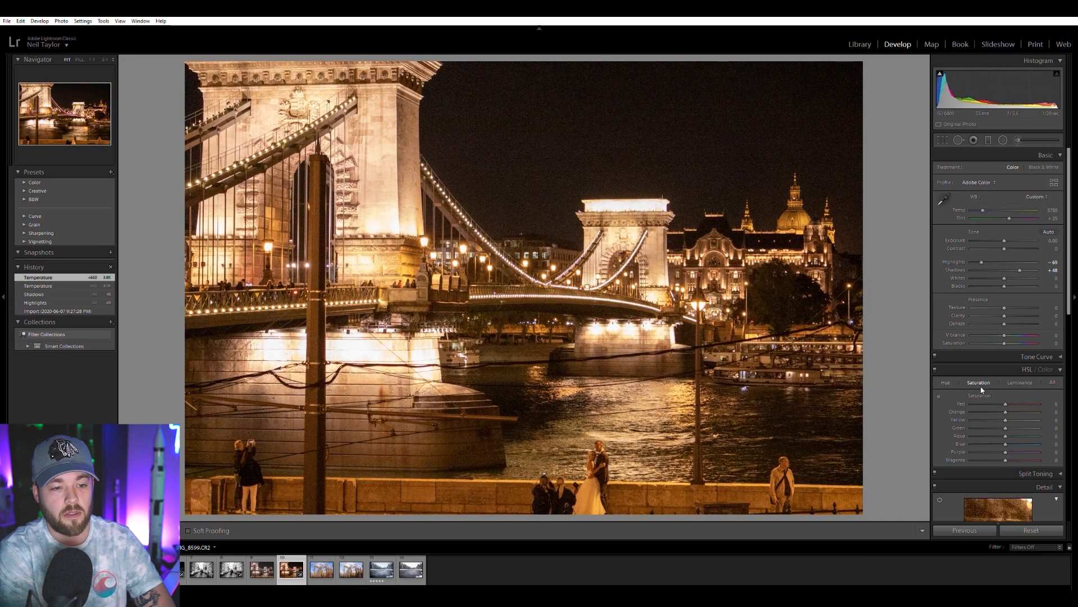
Try reducing the bridge photo's orange and yellow saturation, and try a black-and-white treatment before returning to color.
drag(993, 411, 984, 409)
double_click(986, 410)
double_click(985, 419)
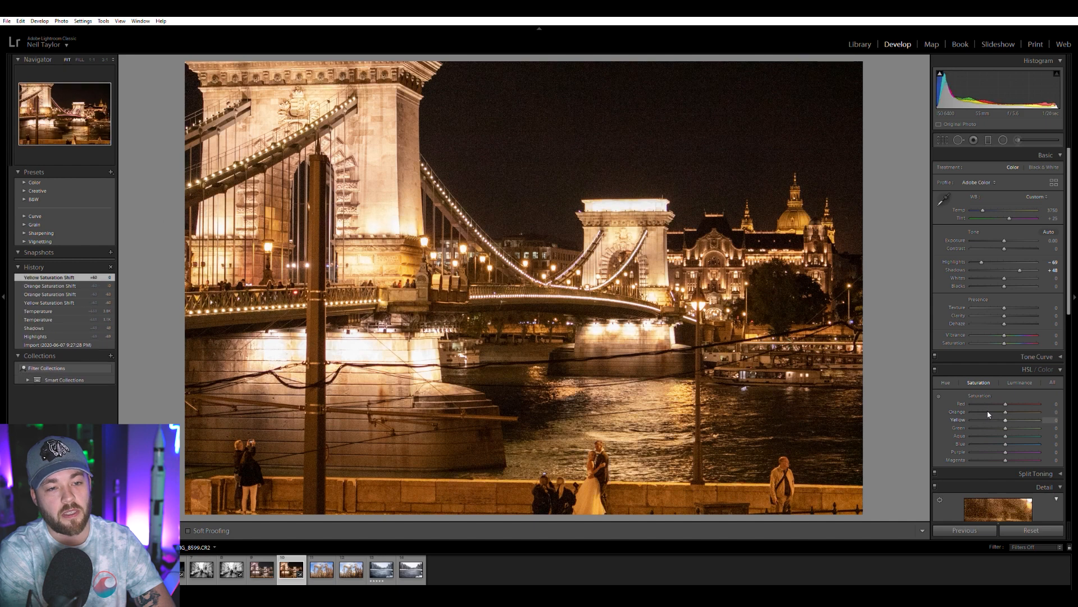
click(1043, 166)
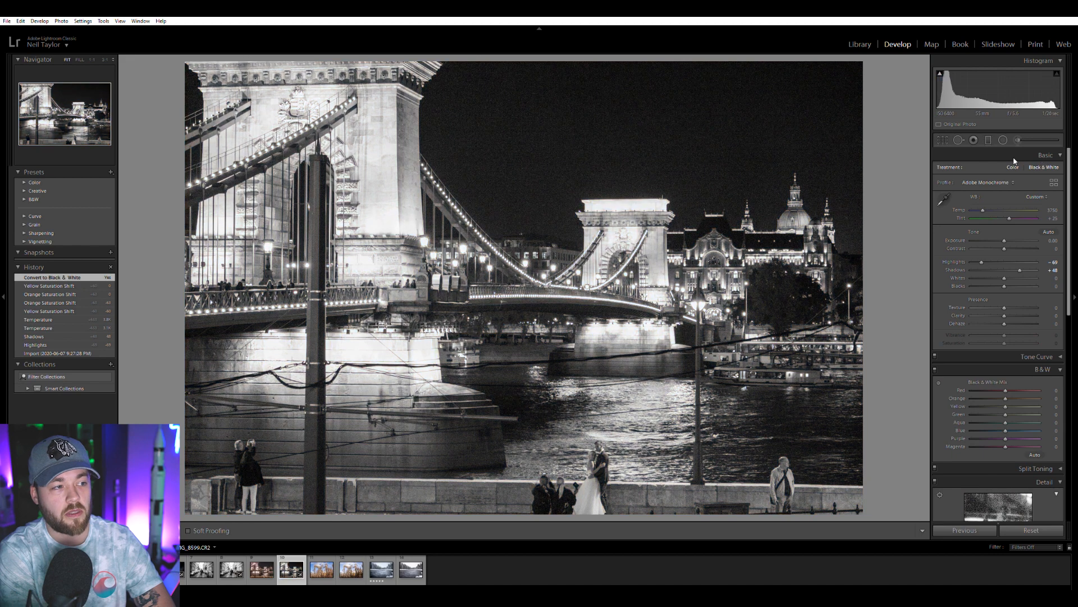
click(1014, 163)
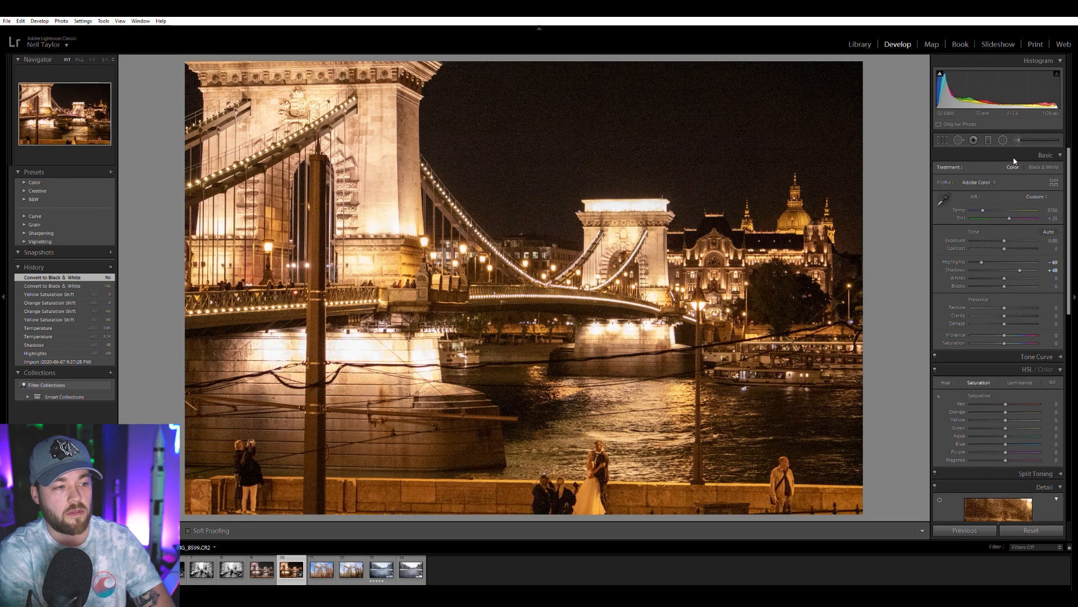
Warm the earlier night bridge edit by setting its temperature to +16.
click(260, 568)
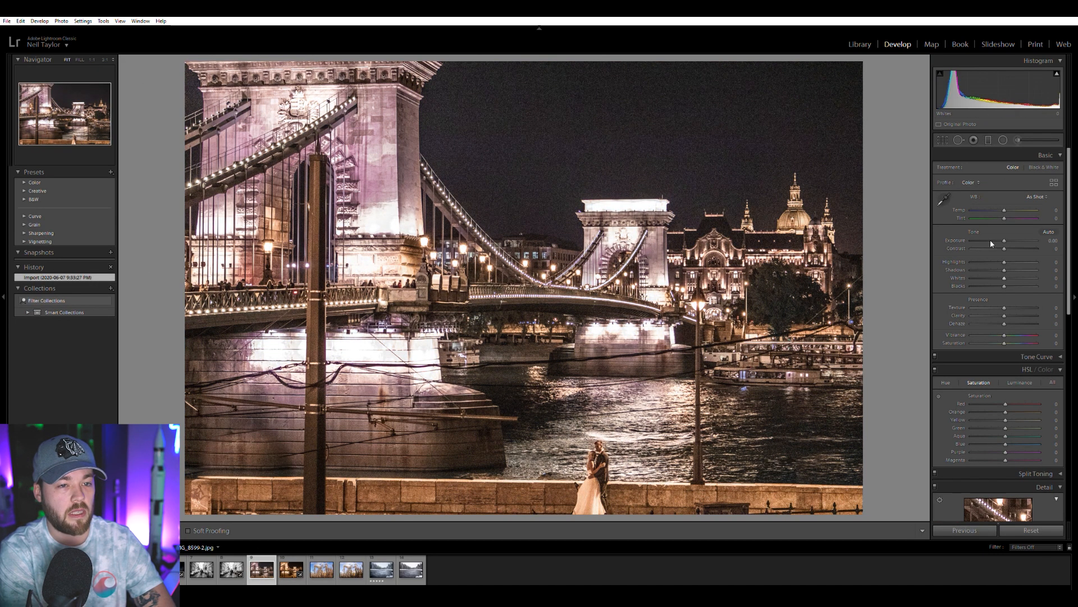
drag(1005, 210, 1012, 207)
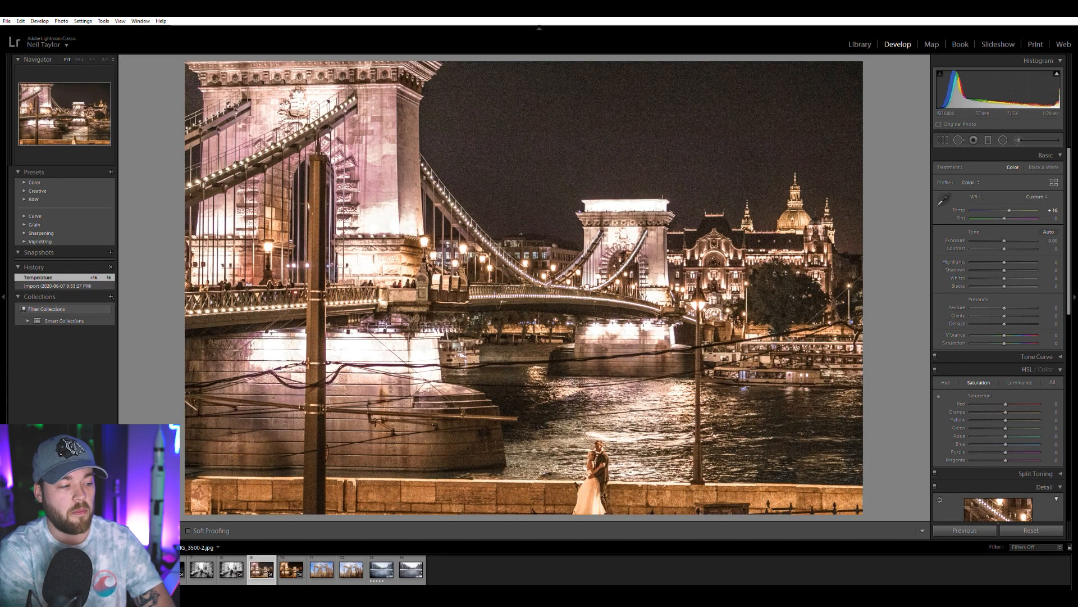
Examine the night sky up close in the earlier bridge edit and in the raw bridge photo.
click(582, 135)
drag(597, 130, 548, 237)
click(291, 569)
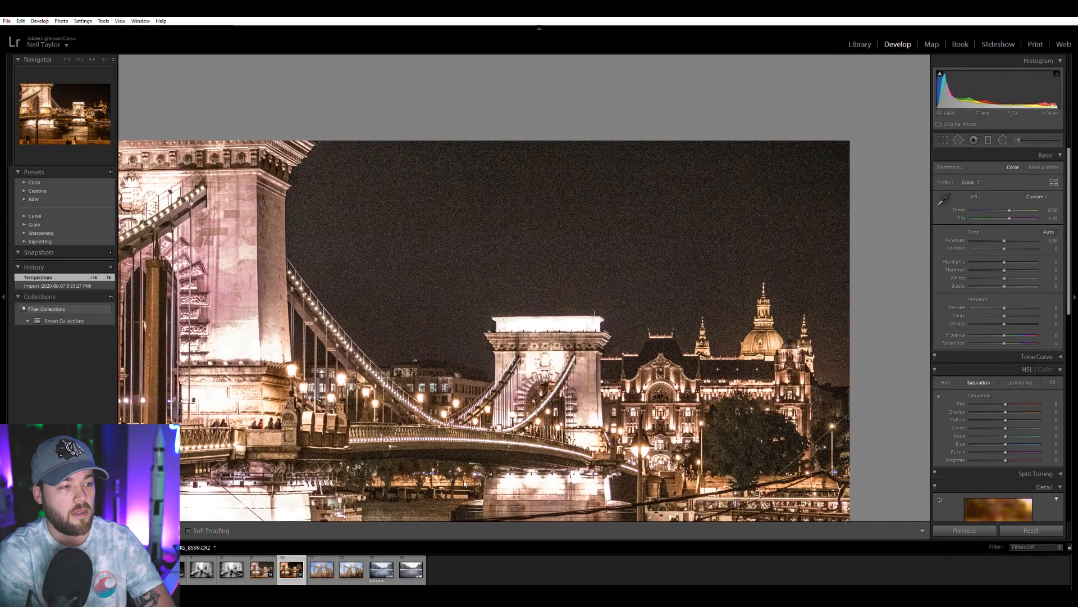
click(467, 321)
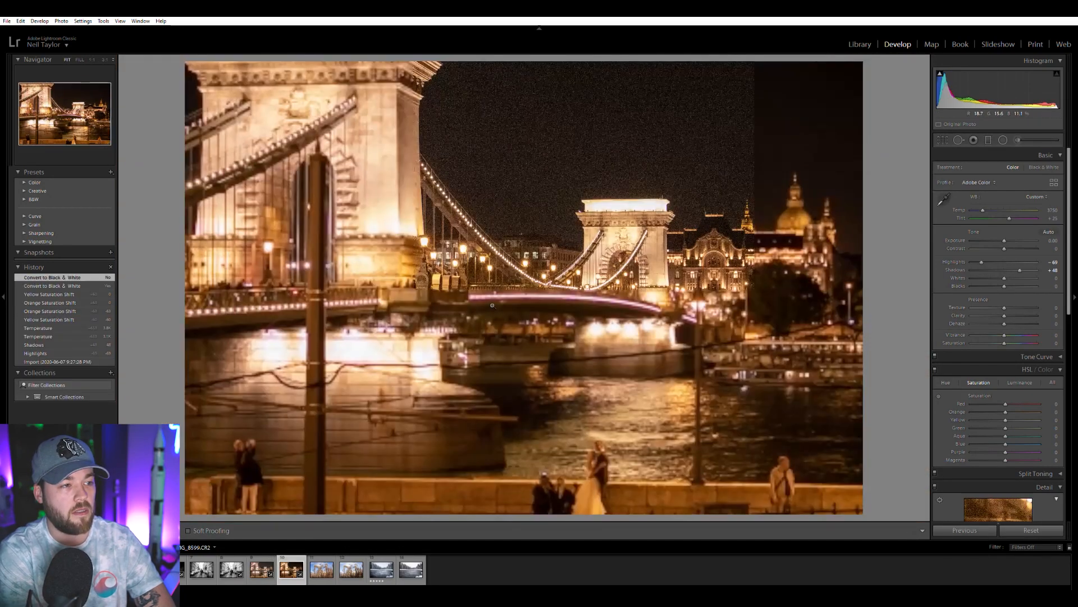
Raise the raw bridge photo's exposure to +0.74 and inspect the noise in the sky, on the towers and around the couple.
click(617, 119)
drag(1004, 240, 1010, 238)
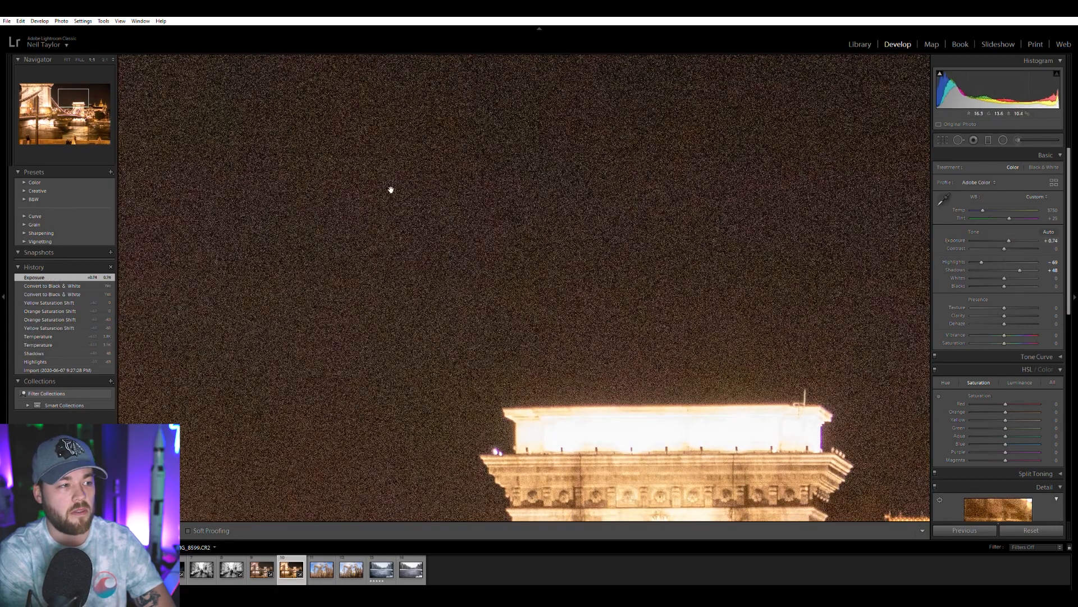
drag(389, 189, 649, 197)
click(617, 203)
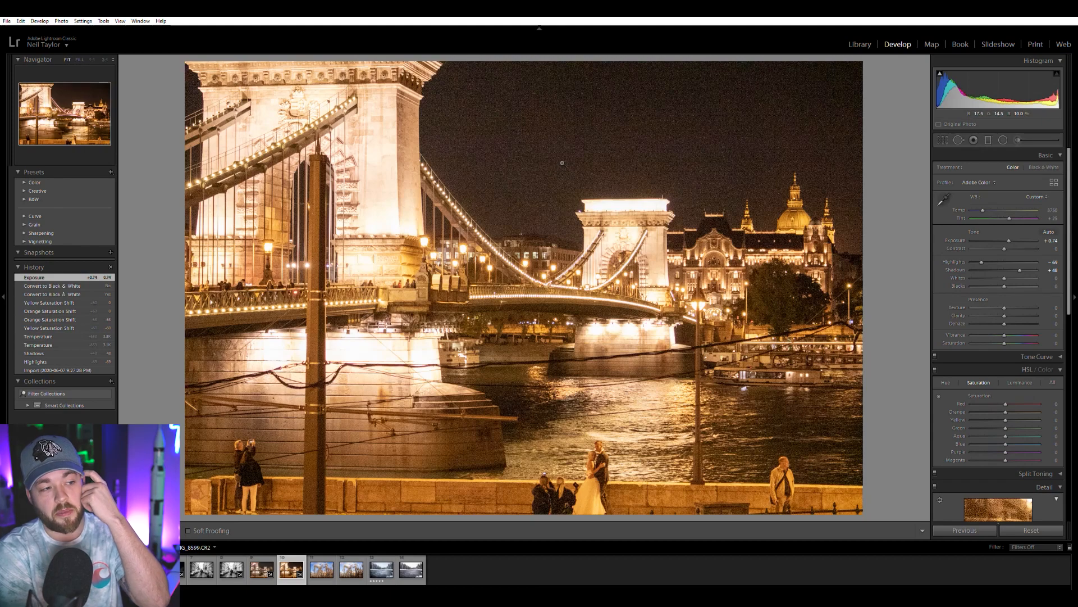
click(593, 500)
drag(587, 478, 615, 386)
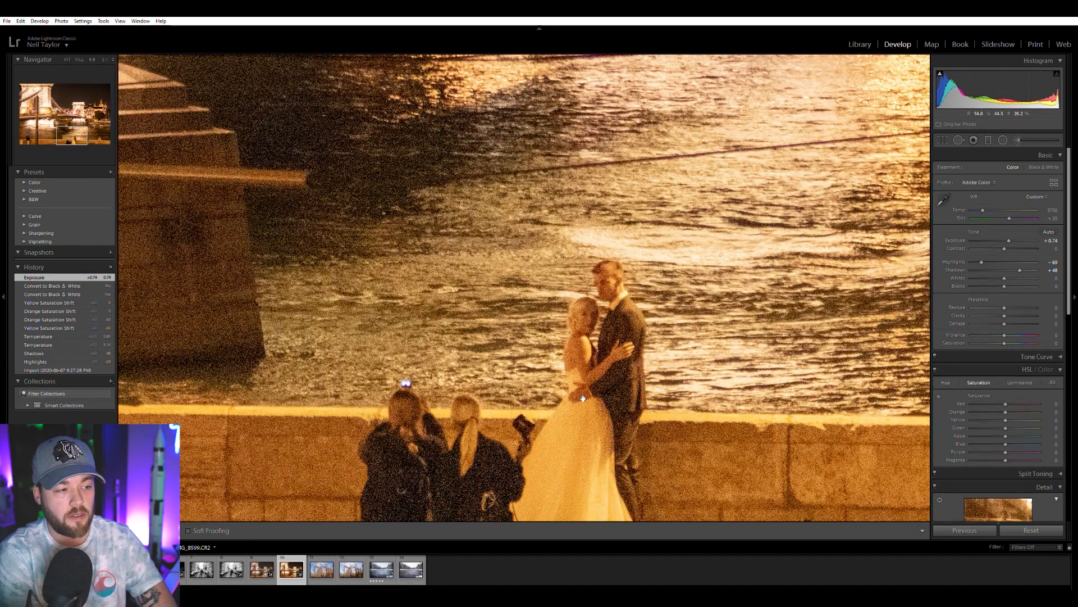
drag(566, 169, 662, 495)
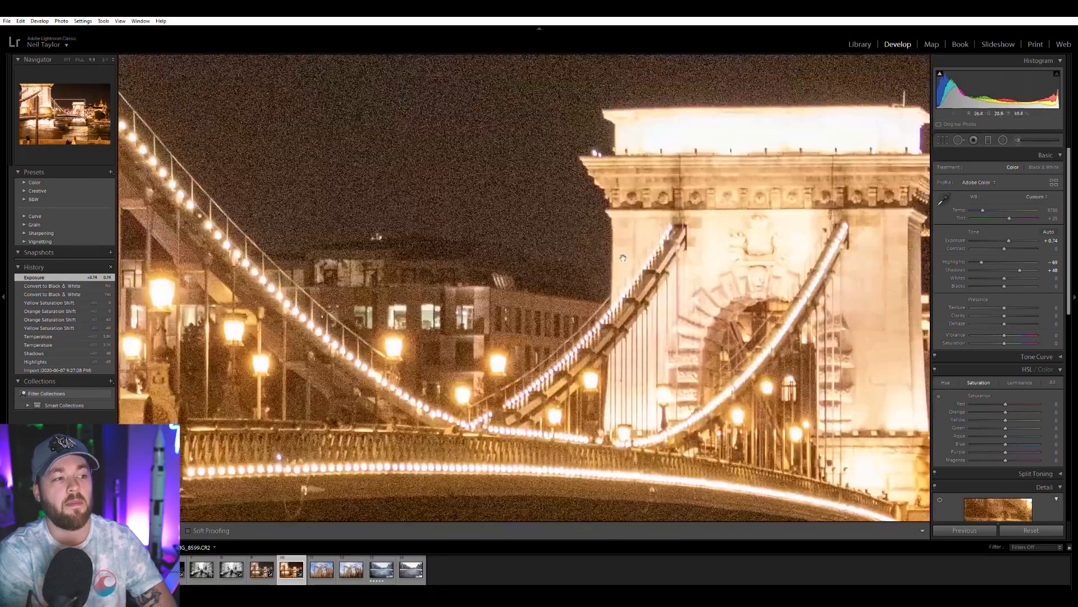
drag(646, 197, 657, 455)
Set the bridge photo's luminance noise reduction to 57 and color noise reduction to 62, checking the sky and the couple.
scroll(990, 362, down, 5)
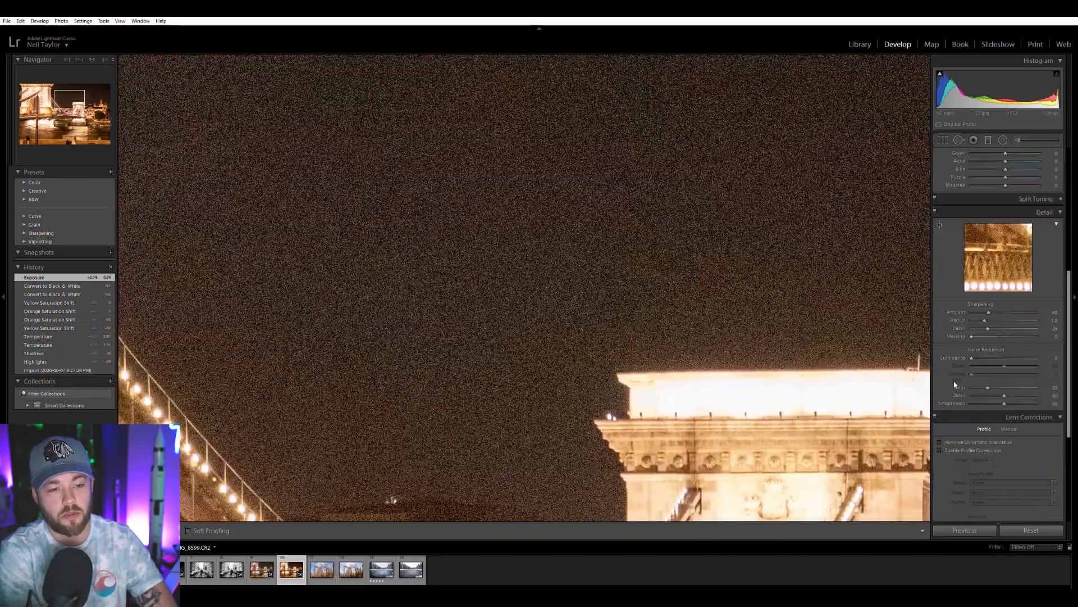
click(1005, 356)
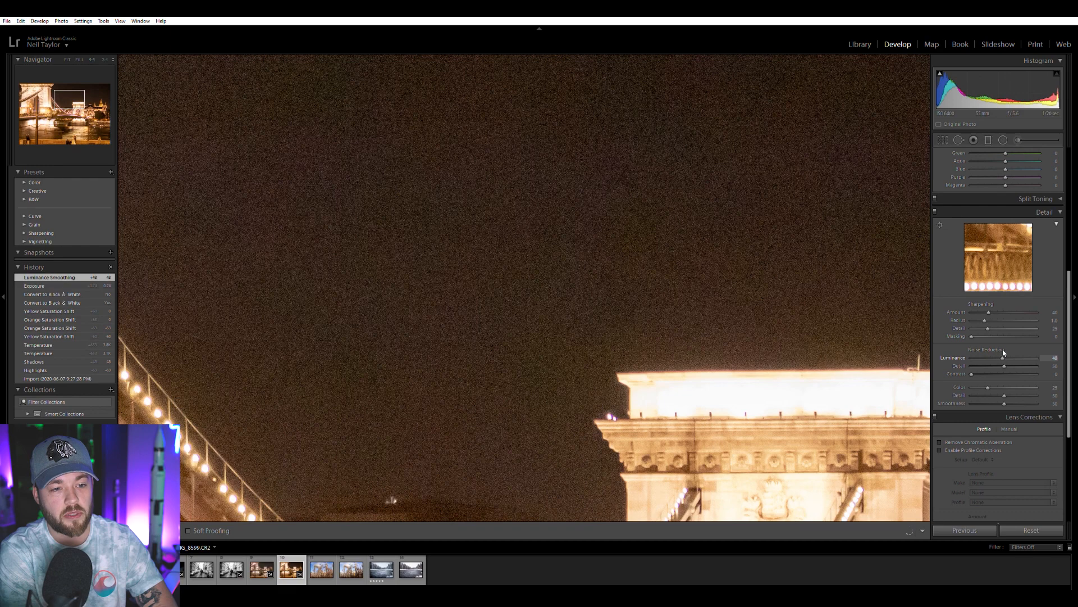
mouse_move(1004, 353)
mouse_down()
mouse_move(1012, 386)
mouse_move(1009, 355)
mouse_up()
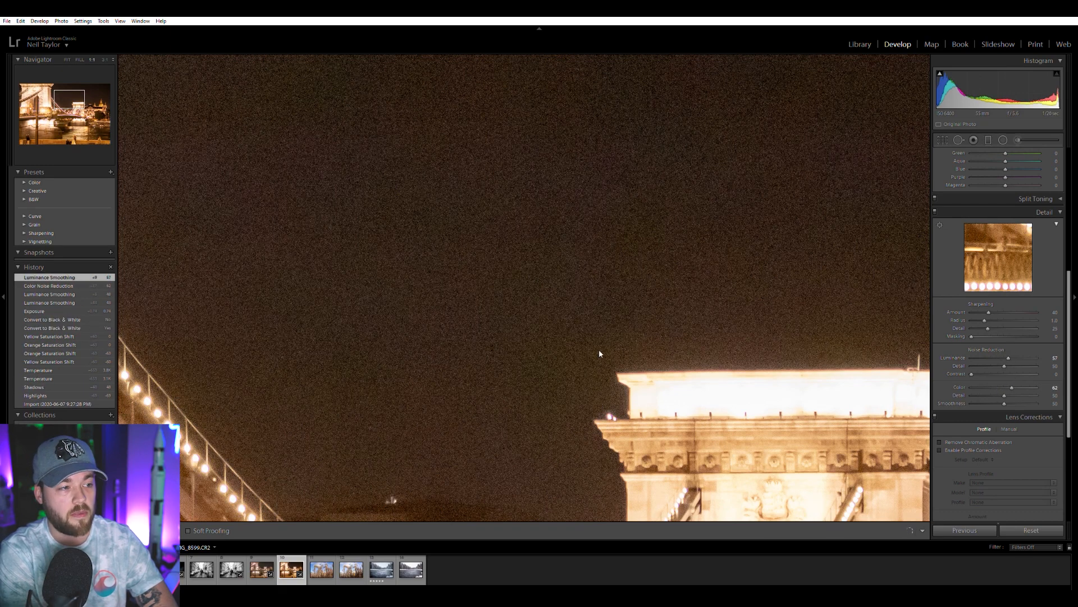
scroll(599, 353, down, 15)
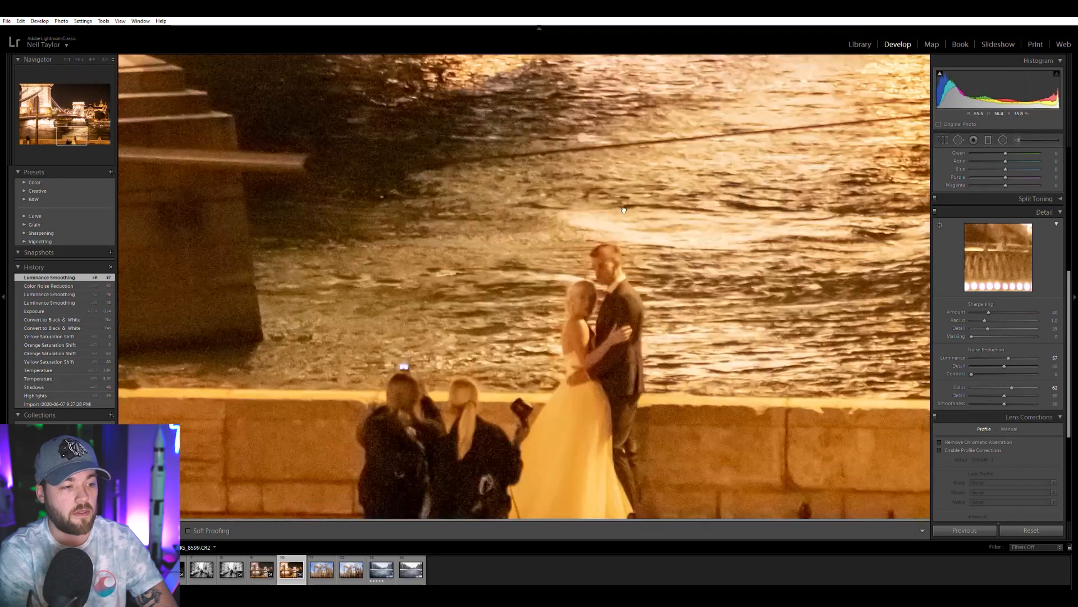
scroll(624, 210, down, 5)
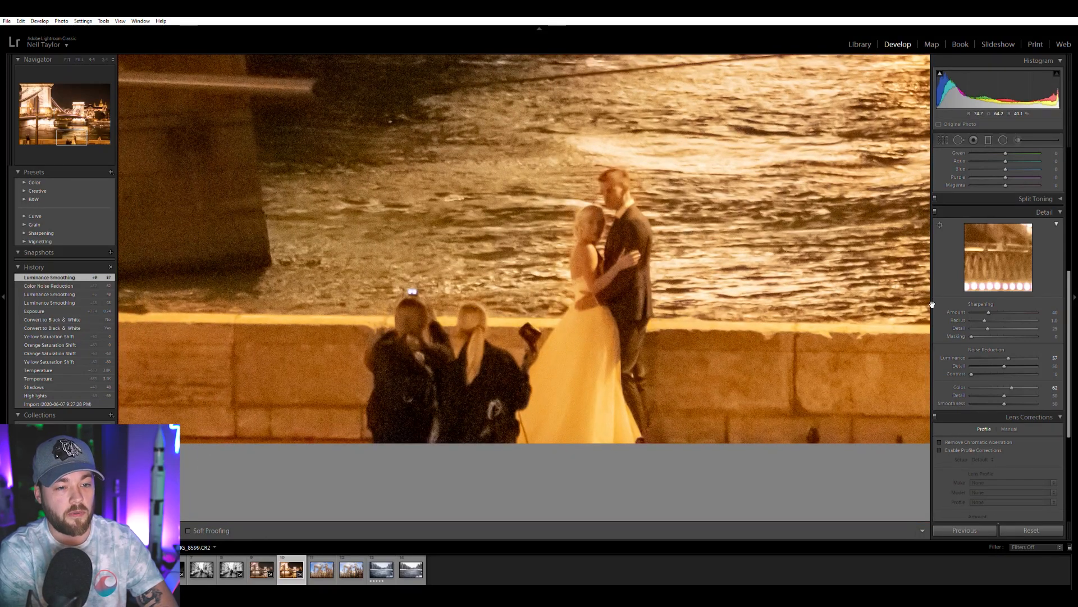
Compare the couple without luminance noise reduction, settle it at 44 and return to the full bridge photo.
drag(1009, 356, 973, 357)
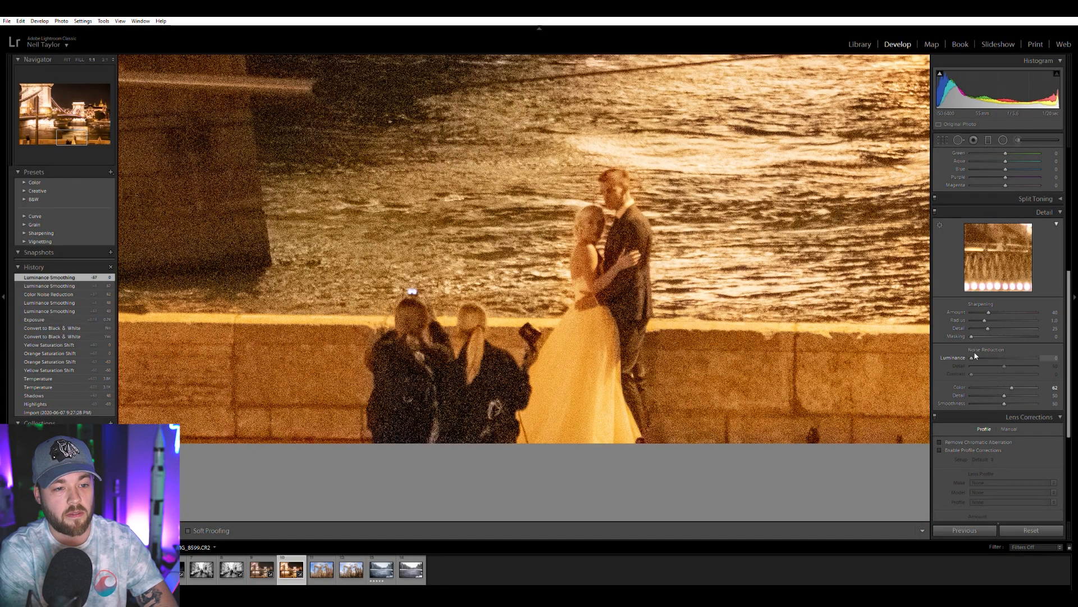
drag(987, 352, 999, 355)
click(611, 204)
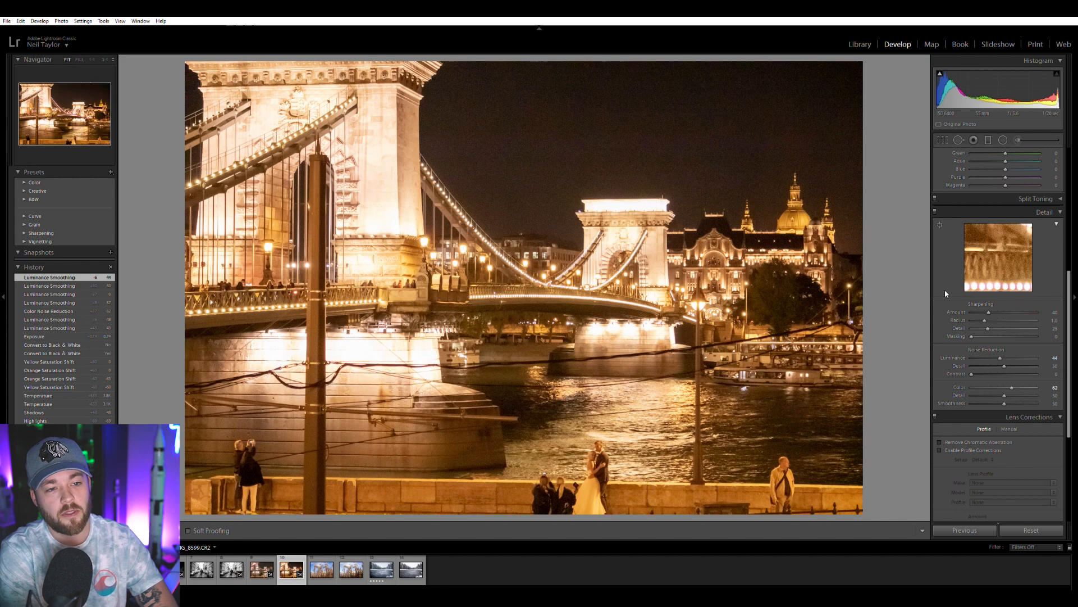
Lower the bridge photo's highlights to -100, set its exposure to +0.29 and cool its temperature to 2968.
scroll(955, 286, up, 5)
drag(984, 258, 972, 259)
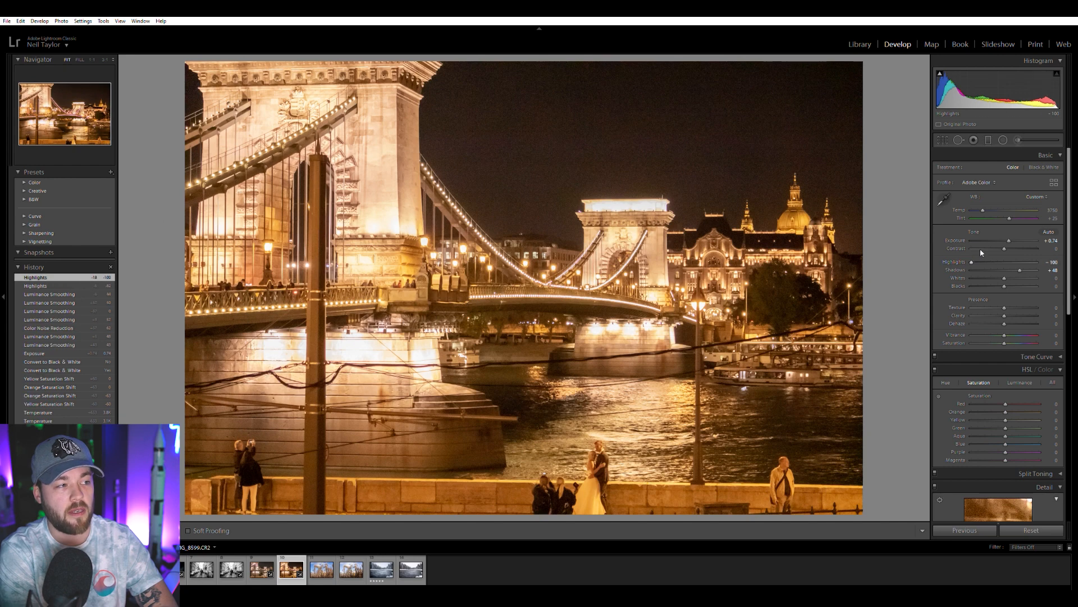
drag(1009, 236, 1008, 236)
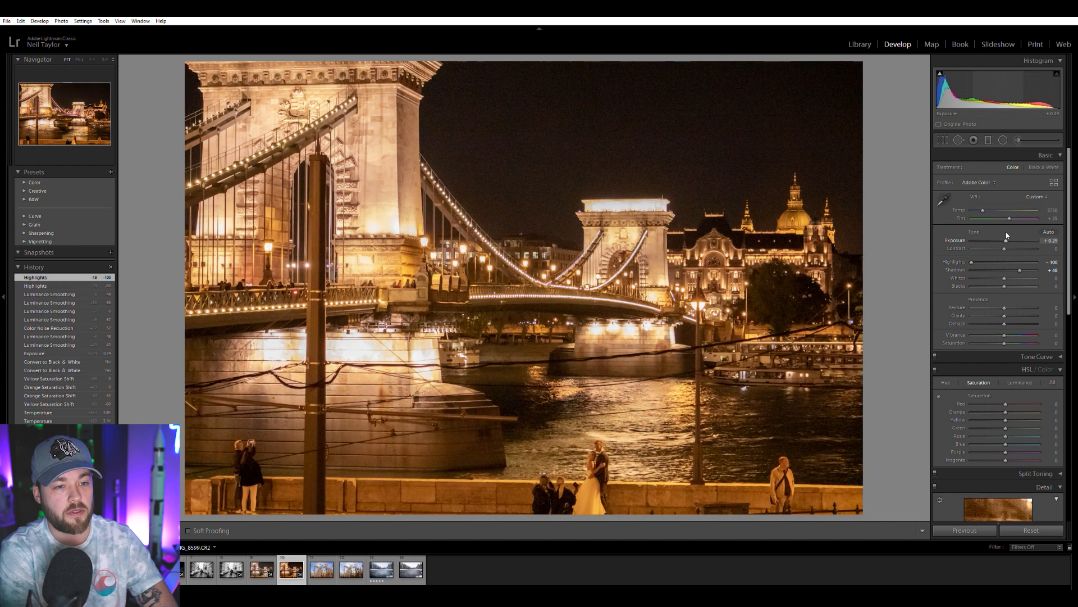
drag(983, 206, 979, 203)
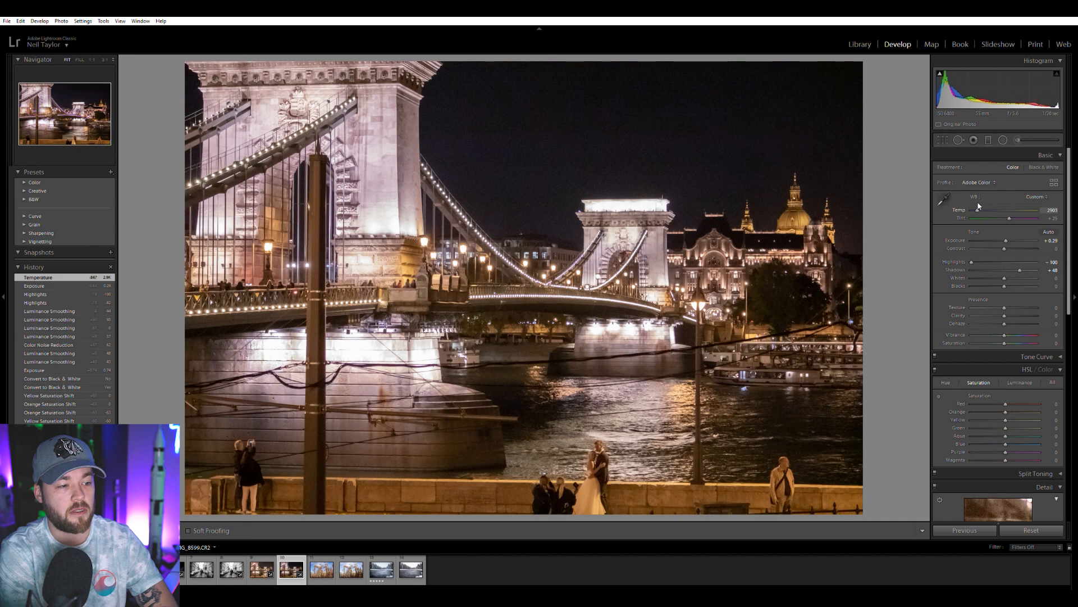
drag(977, 206, 979, 206)
Reduce the bridge photo's purple and magenta saturation to -100, blue to -69 and red to -52, leaving orange at 0.
drag(980, 448, 975, 448)
click(975, 455)
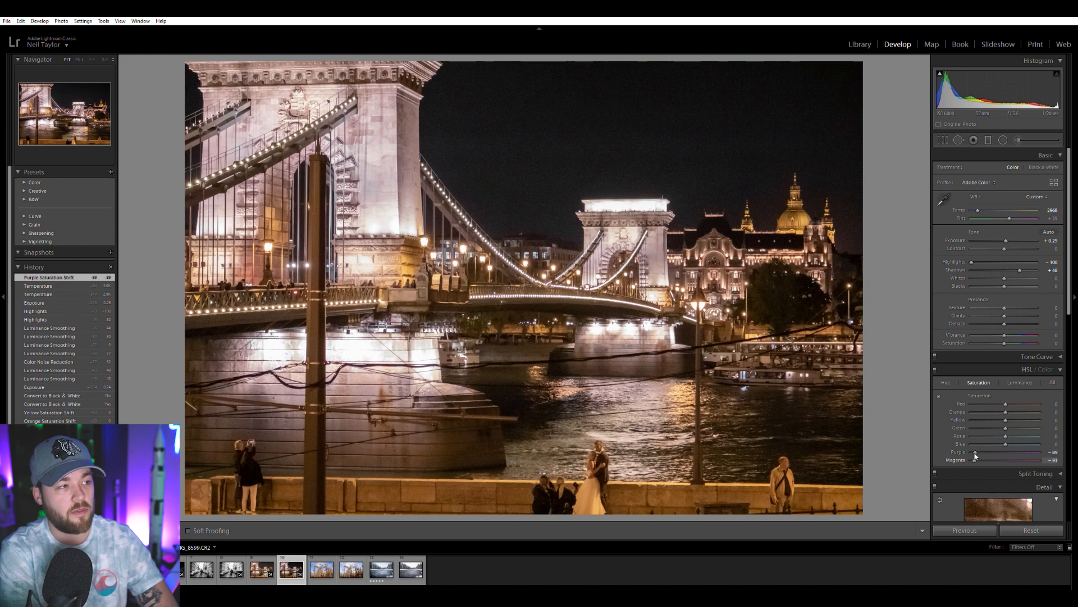
drag(975, 449, 983, 437)
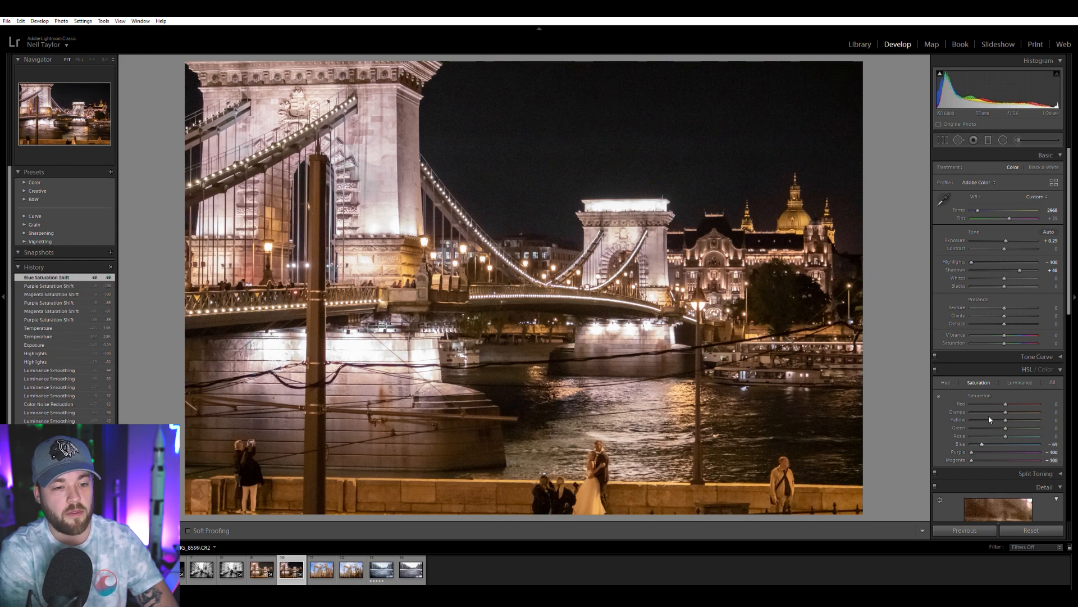
click(994, 409)
double_click(994, 410)
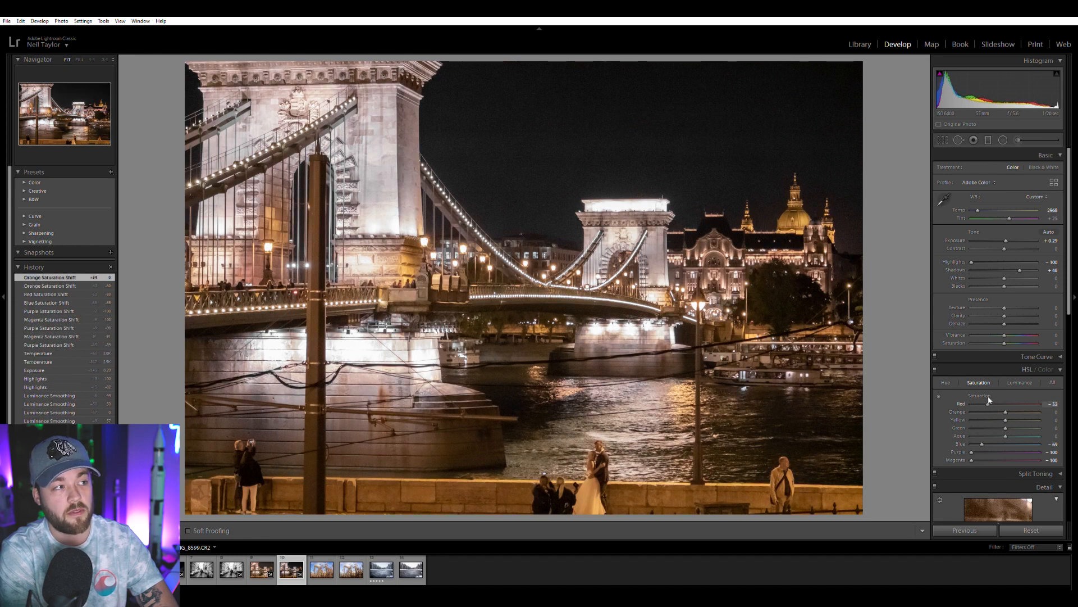
drag(989, 398, 990, 396)
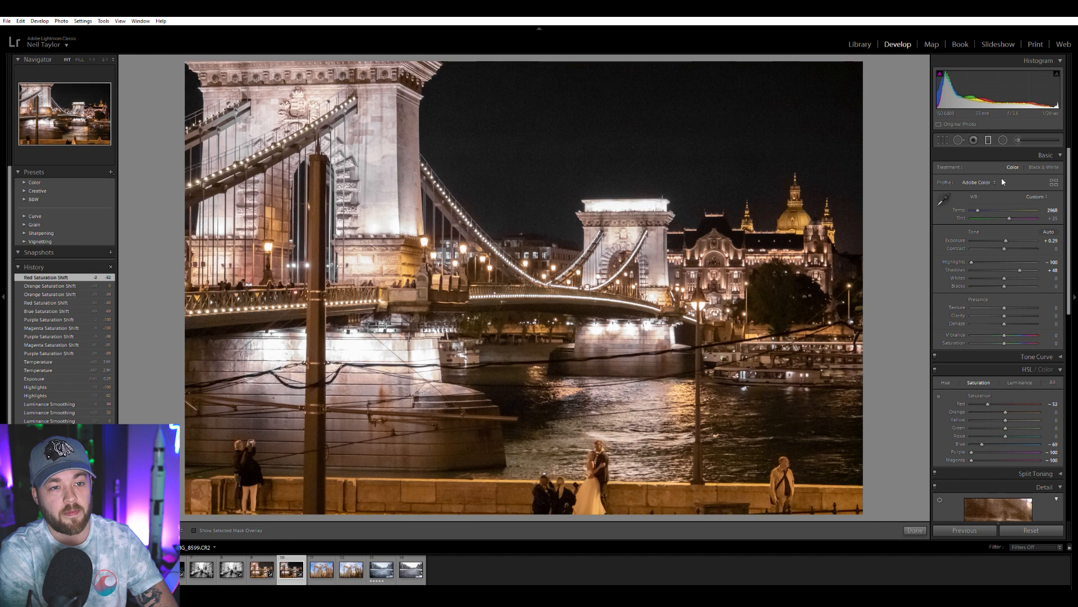
Add a graduated filter with temperature -26 over the sky and bridge, fading out across the river.
click(1003, 140)
drag(1003, 170, 995, 171)
drag(471, 140, 537, 356)
drag(506, 248, 518, 323)
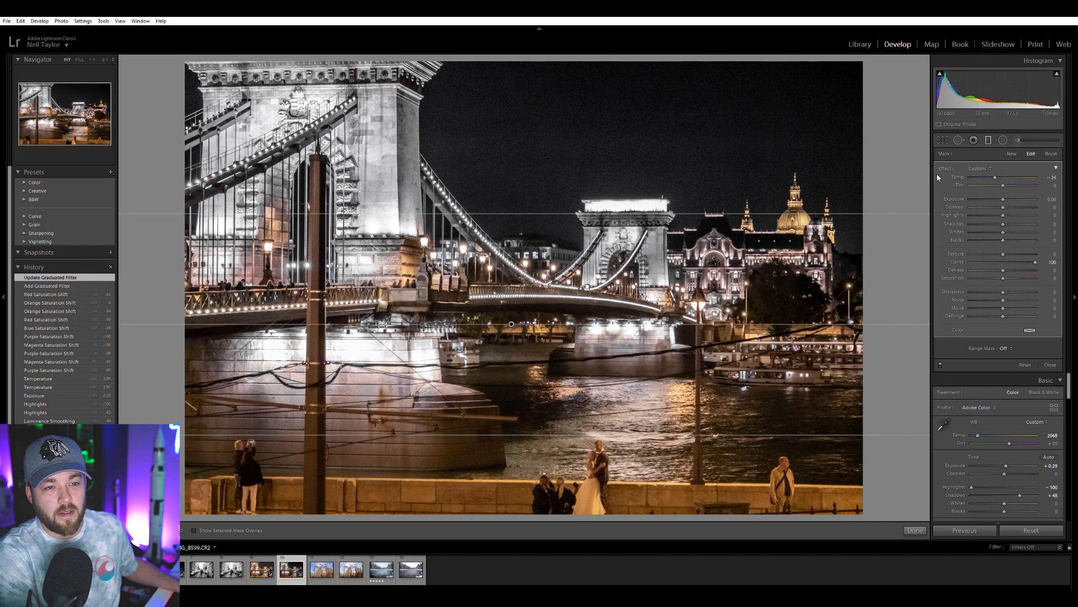
Reset the graduated filter's temperature and clarity, lower its saturation to -30 and finish the filter.
double_click(998, 177)
double_click(1035, 262)
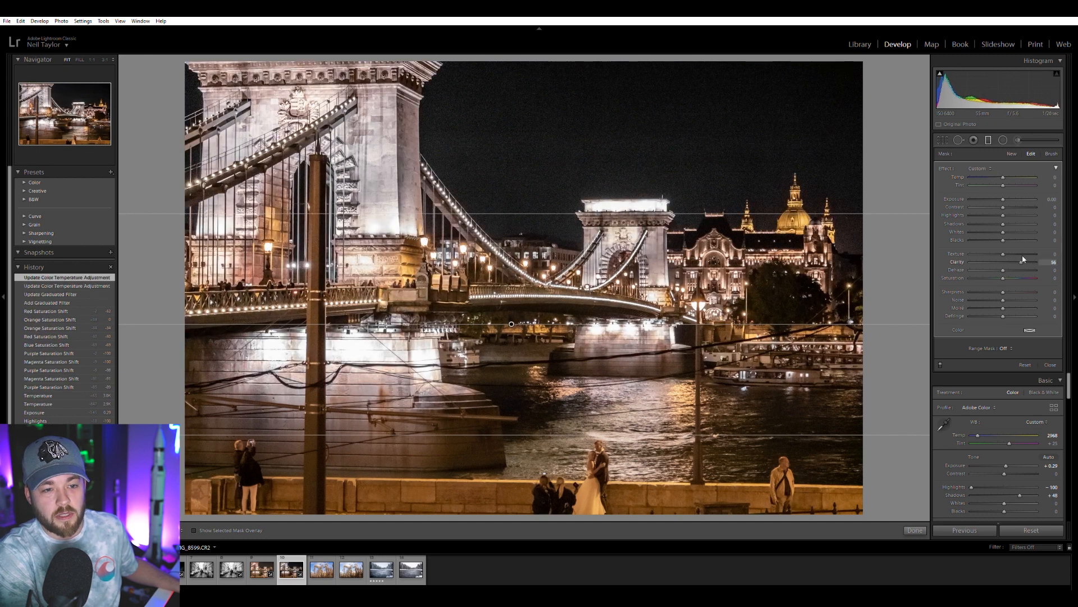
click(993, 277)
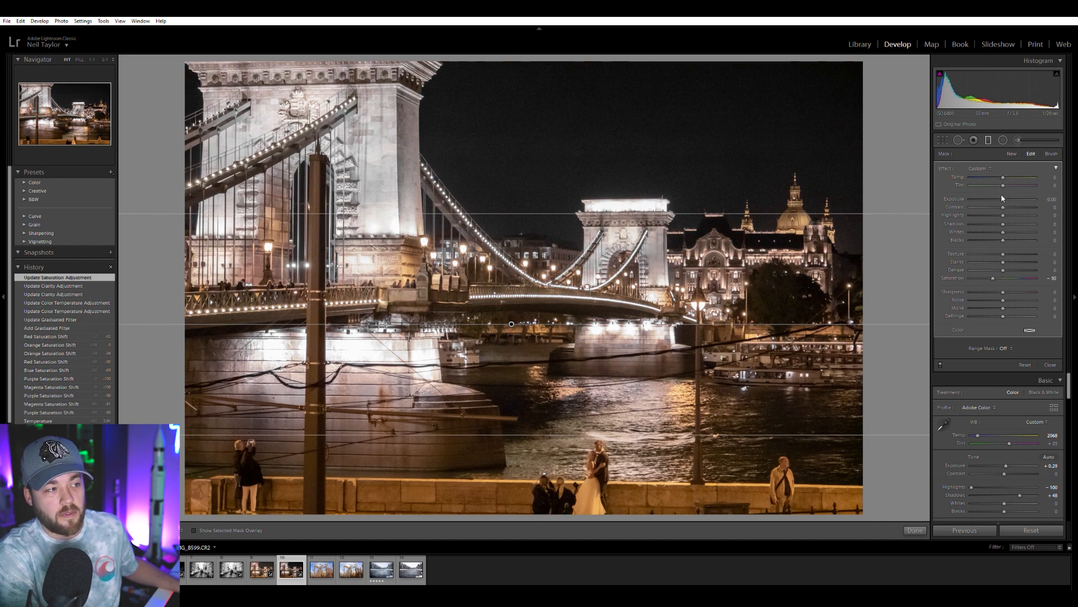
click(984, 144)
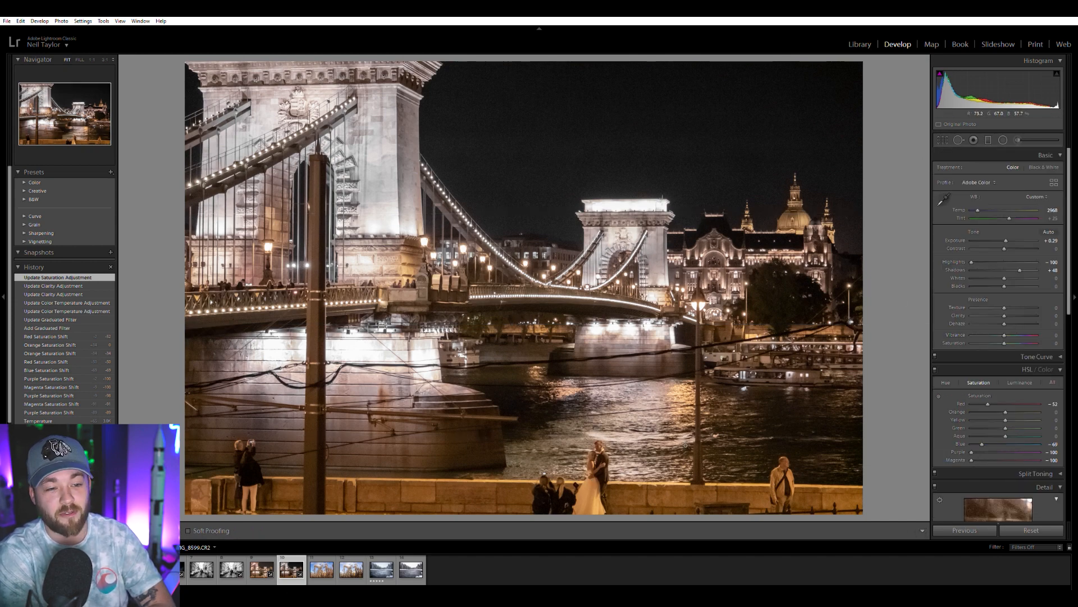
Compare the newly edited bridge photo with the earlier bridge edit, ending on the new version.
click(262, 569)
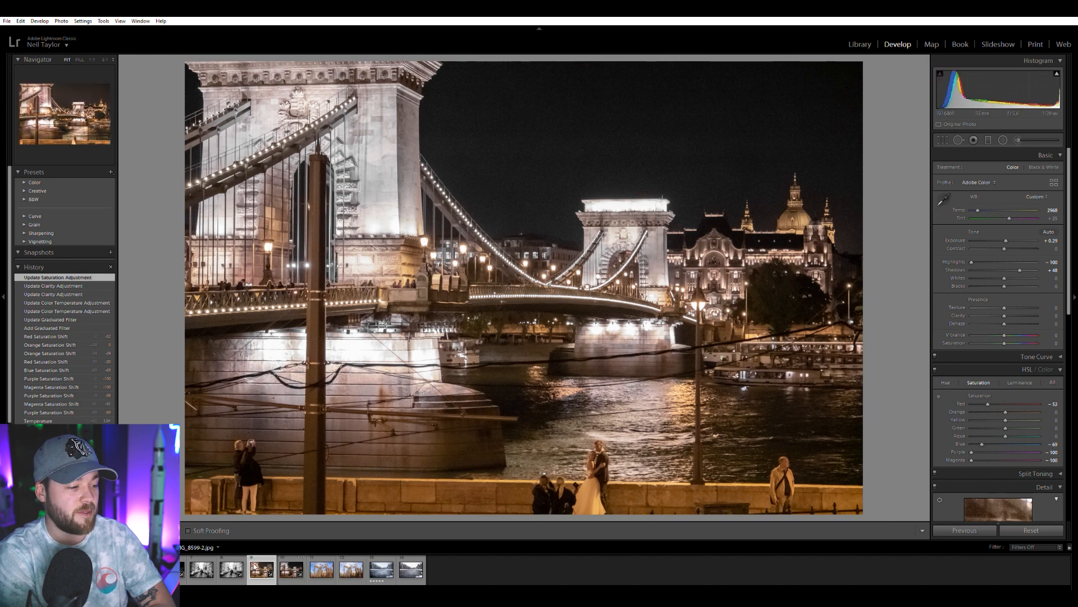
click(285, 567)
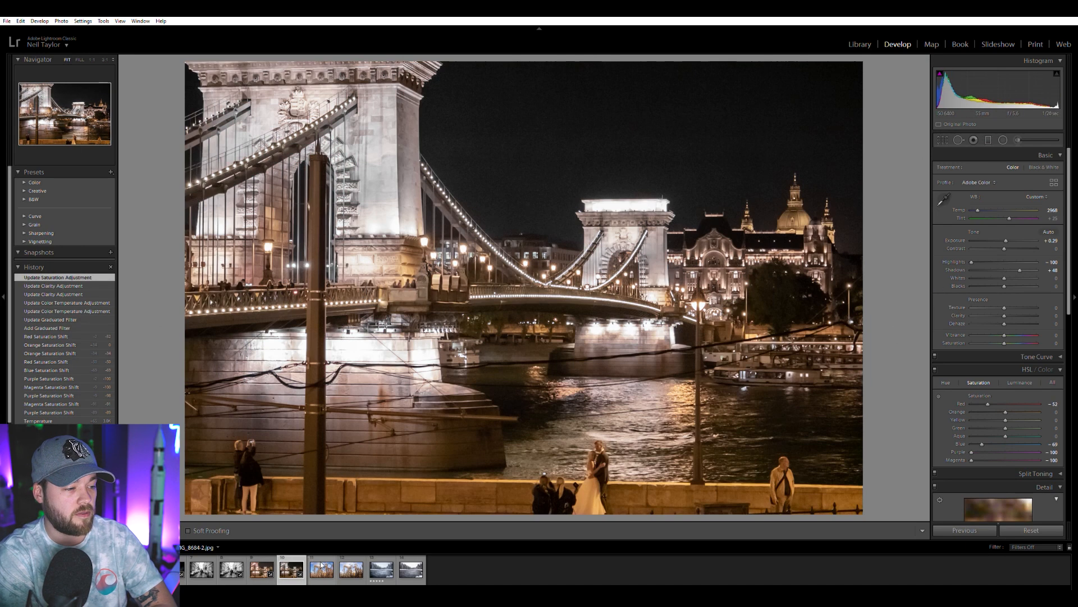
key(Right)
click(285, 569)
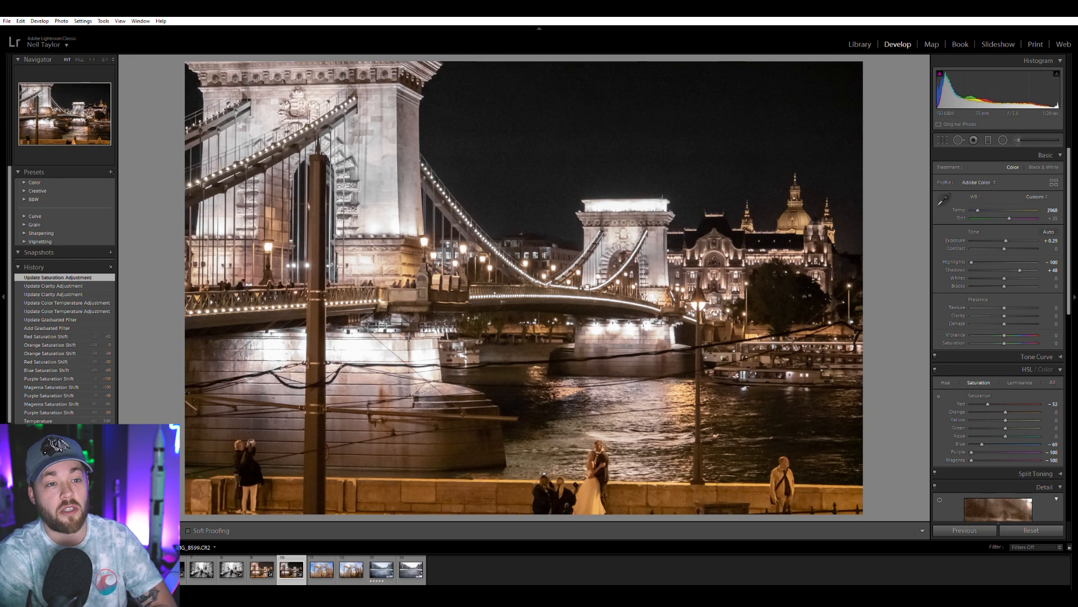
Inspect several areas of the newly edited bridge photo up close and return to the full view.
click(326, 244)
drag(319, 259, 514, 508)
drag(457, 214, 408, 462)
click(638, 289)
click(528, 360)
click(528, 360)
click(591, 253)
click(592, 253)
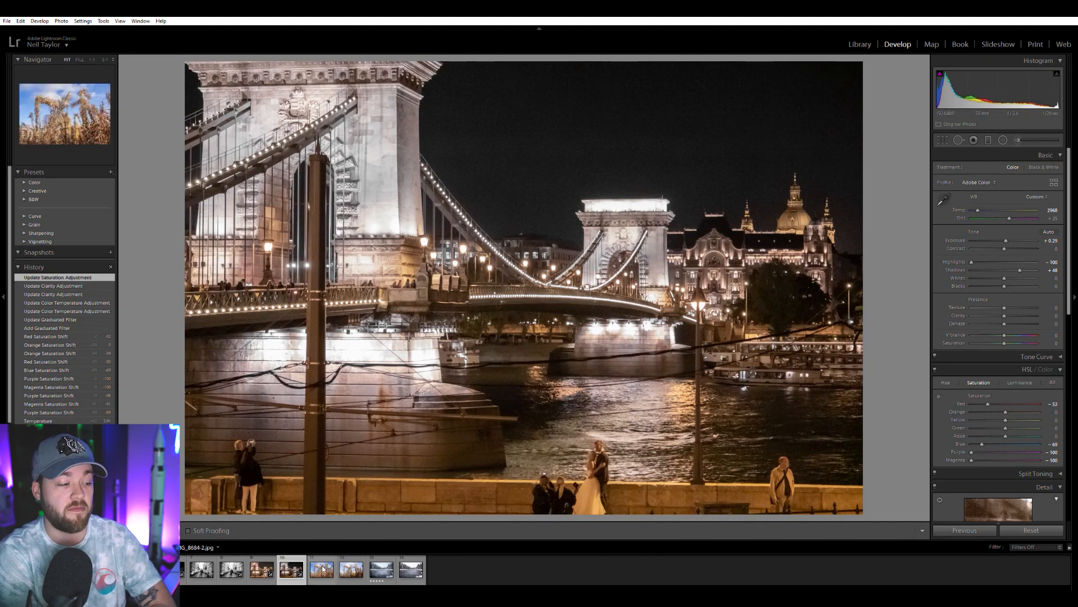
Compare the earlier edit of the dried plants against the blue sky with its raw photo, ending on the raw file.
click(349, 569)
click(321, 568)
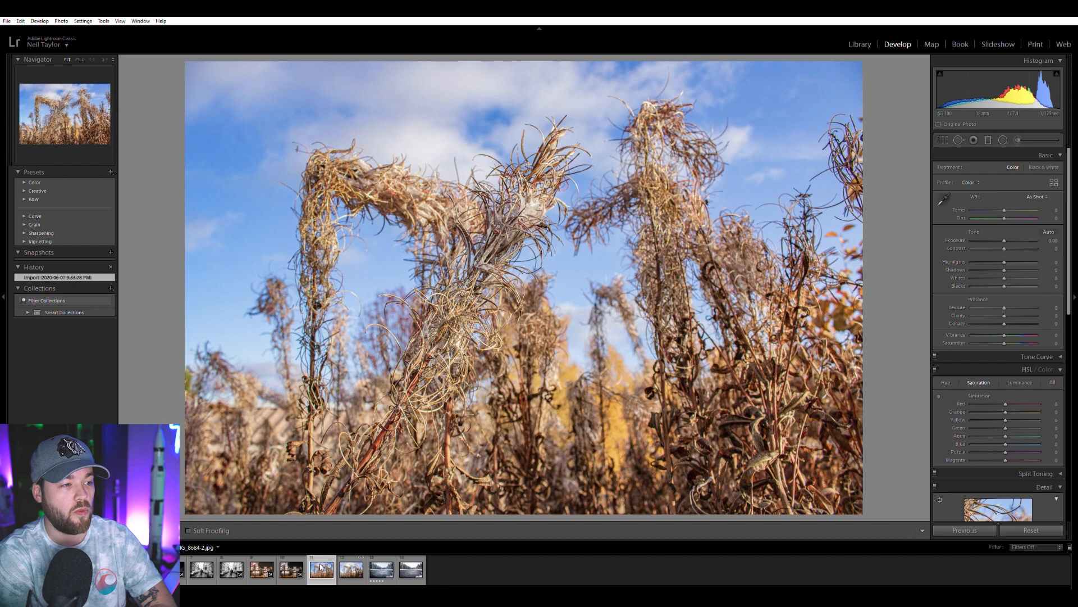
click(337, 570)
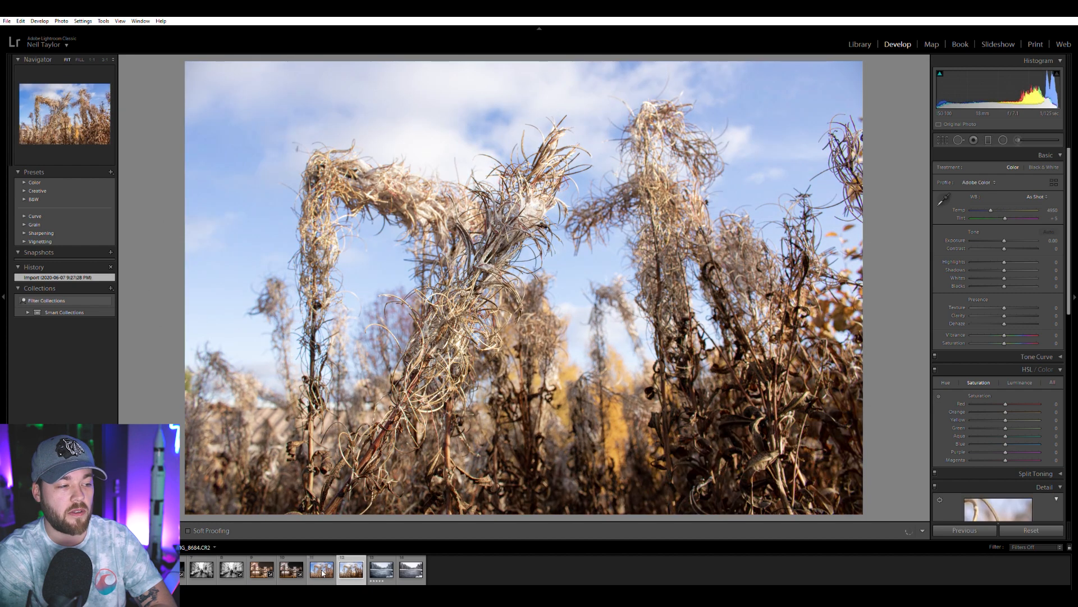
click(322, 570)
key(Right)
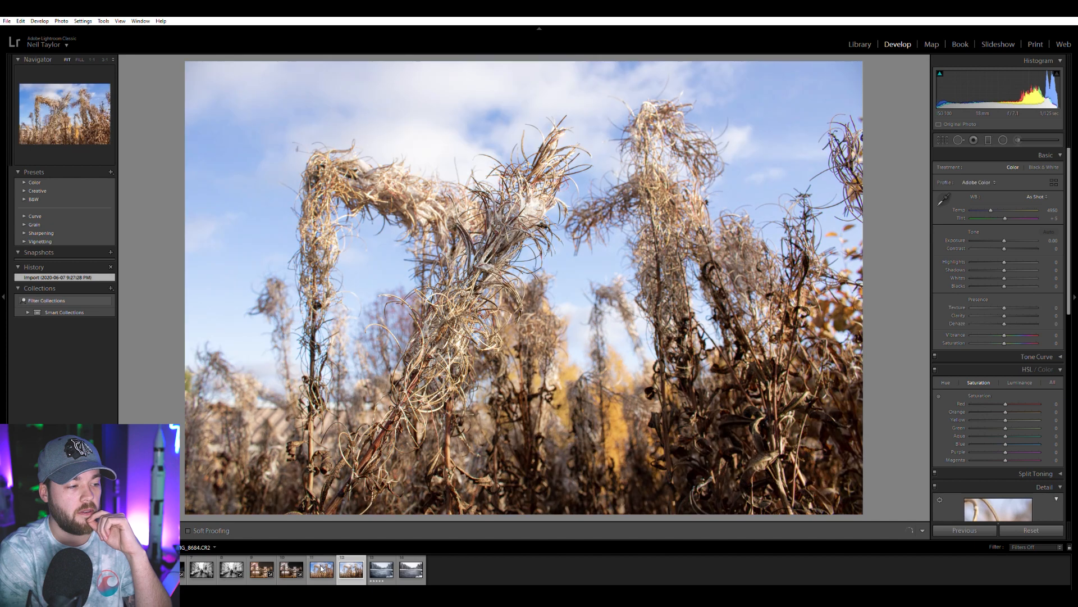
click(322, 569)
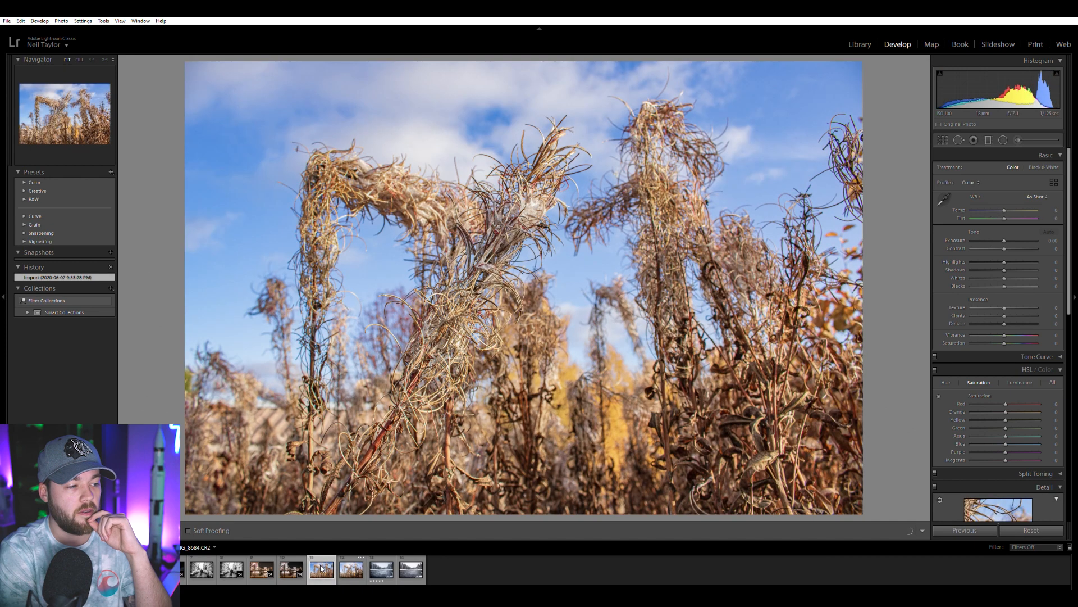
click(342, 569)
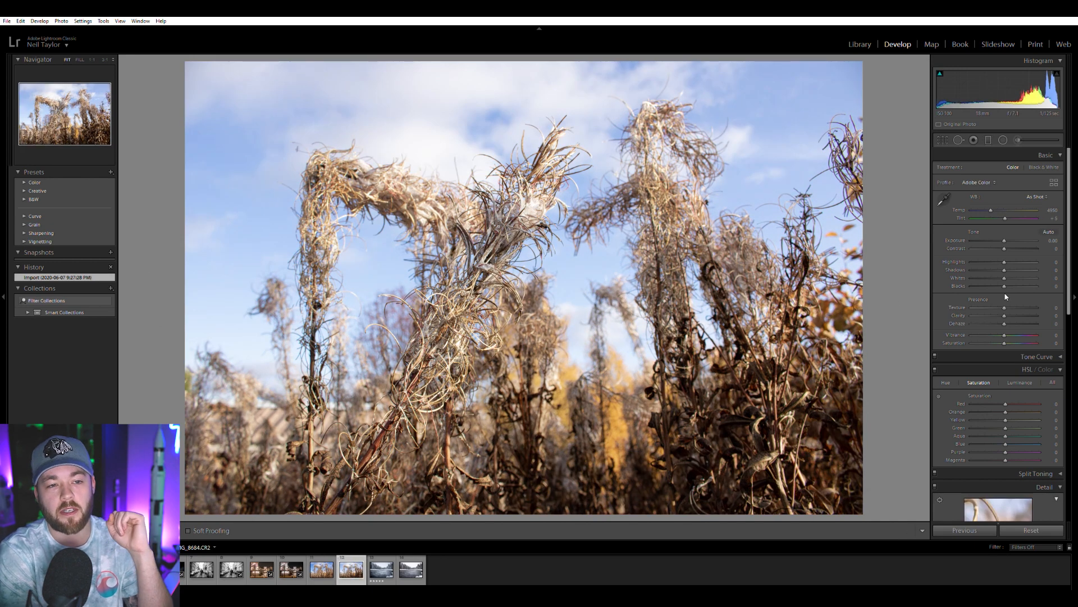
Set the raw plant photo's shadows to +100, highlights to -100, contrast to +37, vibrance to +29 and exposure to -0.29.
drag(1005, 268, 1045, 264)
drag(1004, 234, 1000, 235)
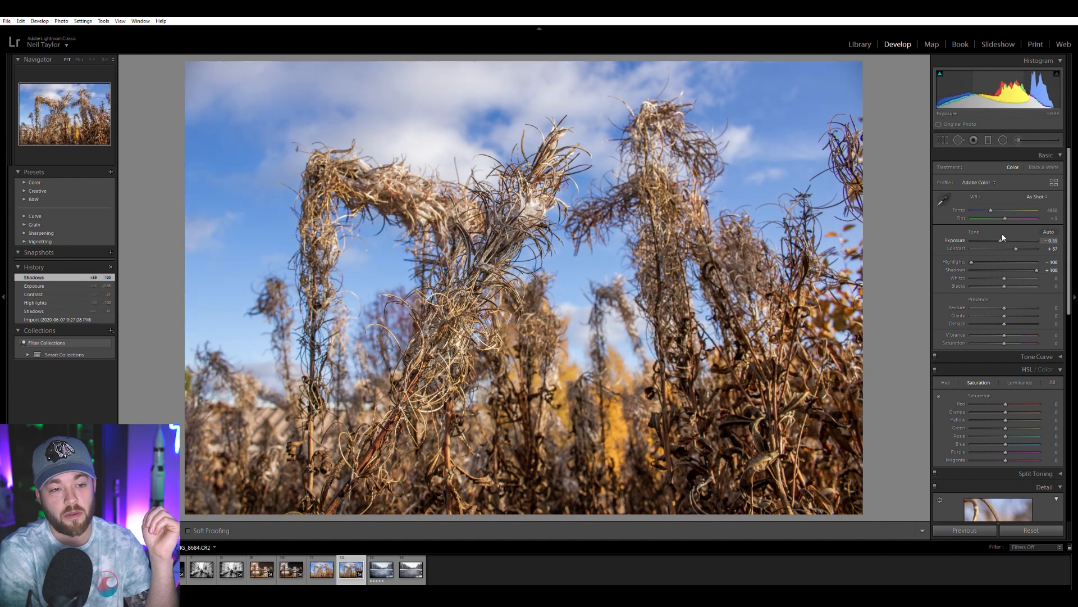
drag(1016, 330, 1015, 331)
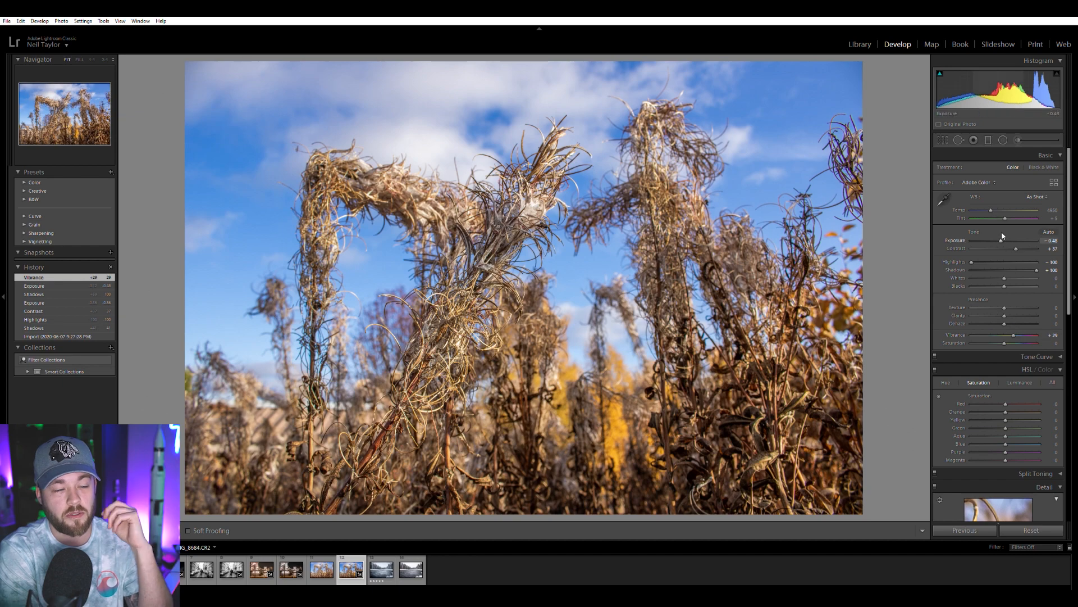
drag(1003, 236, 1005, 235)
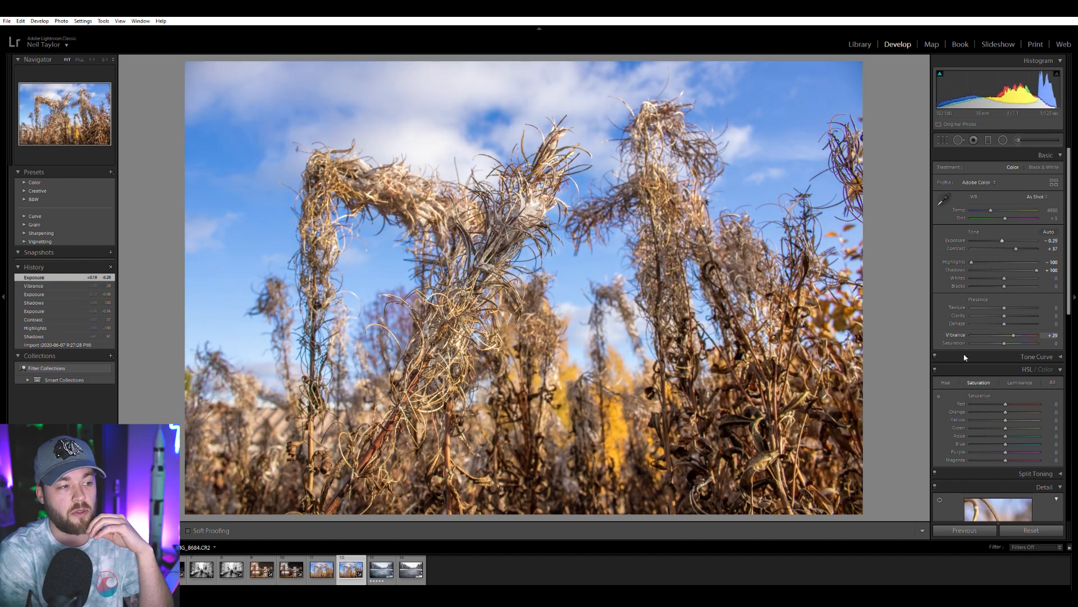
Check the raw plant photo's fine stems up close and remove its chromatic aberration with the lens correction.
click(498, 244)
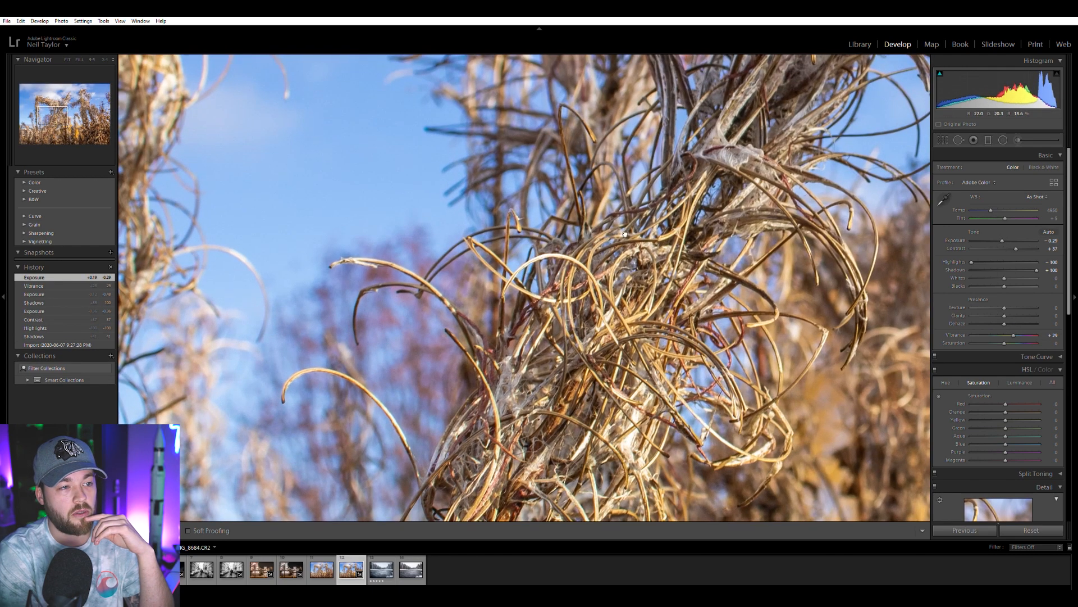
drag(664, 189, 909, 348)
scroll(937, 398, down, 3)
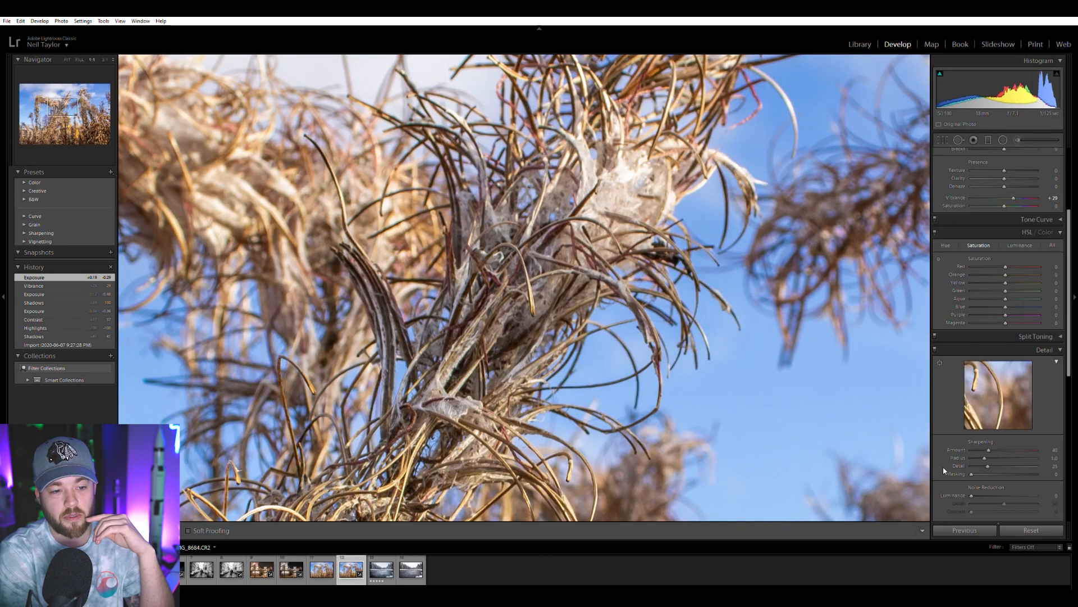
scroll(945, 467, down, 2)
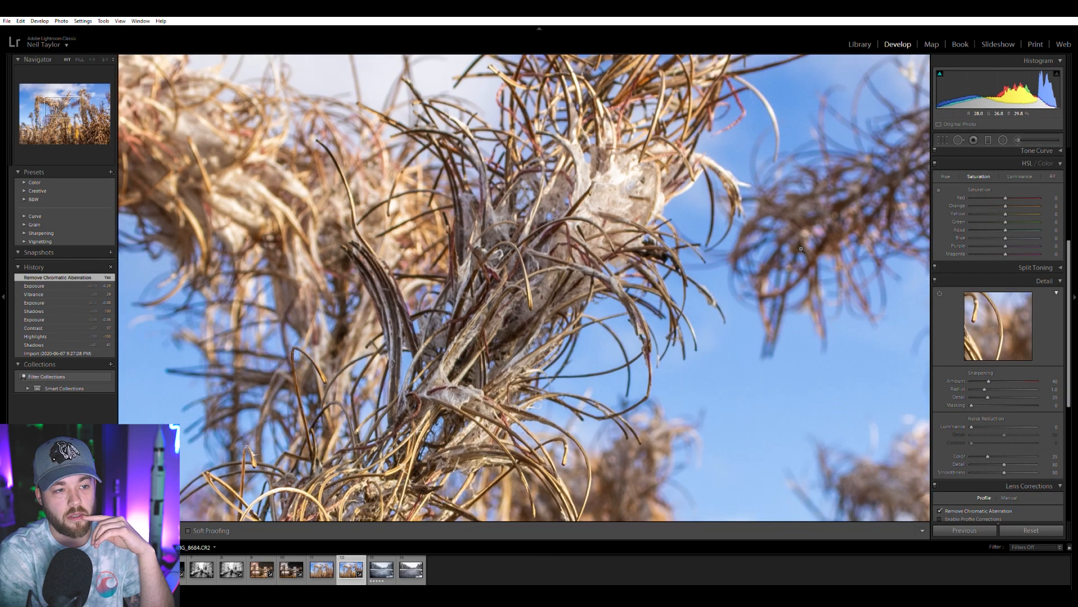
click(802, 248)
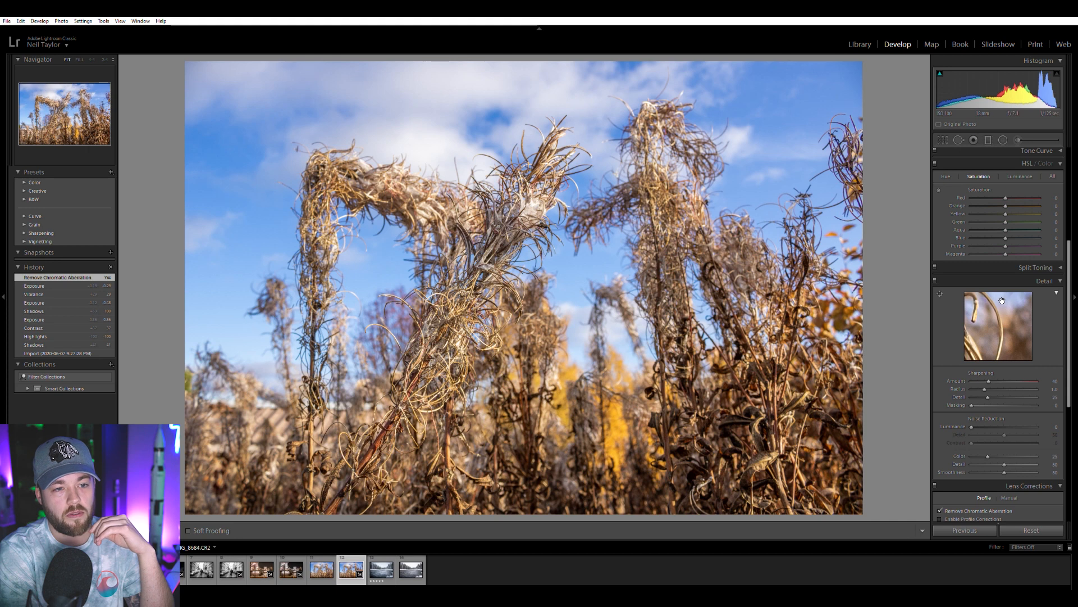
Warm the plant photo's white balance to a temperature of 5226 and check the stems up close.
scroll(941, 321, up, 6)
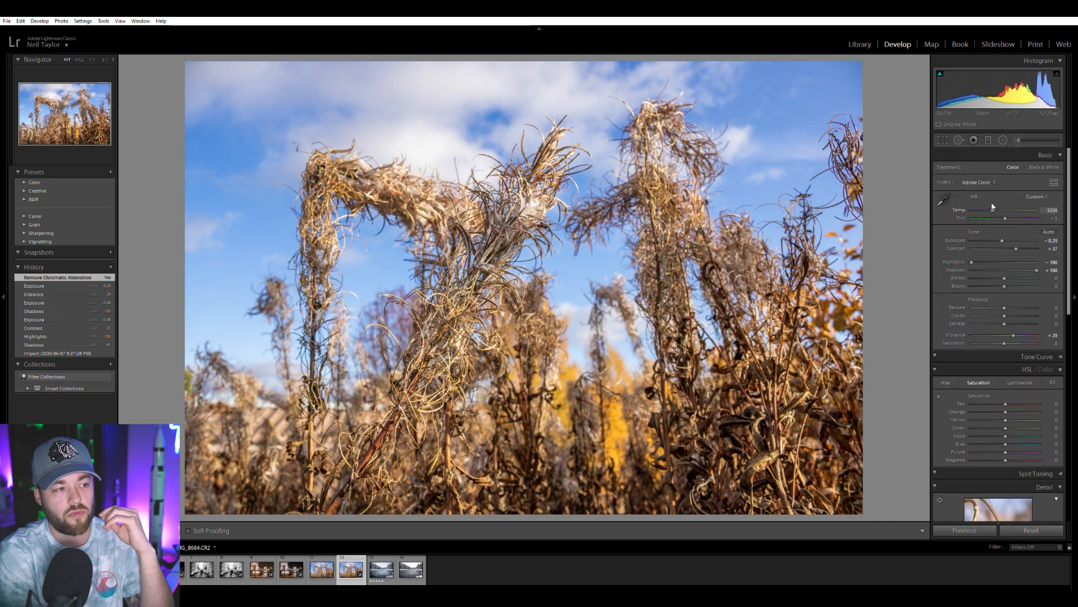
drag(992, 207, 992, 207)
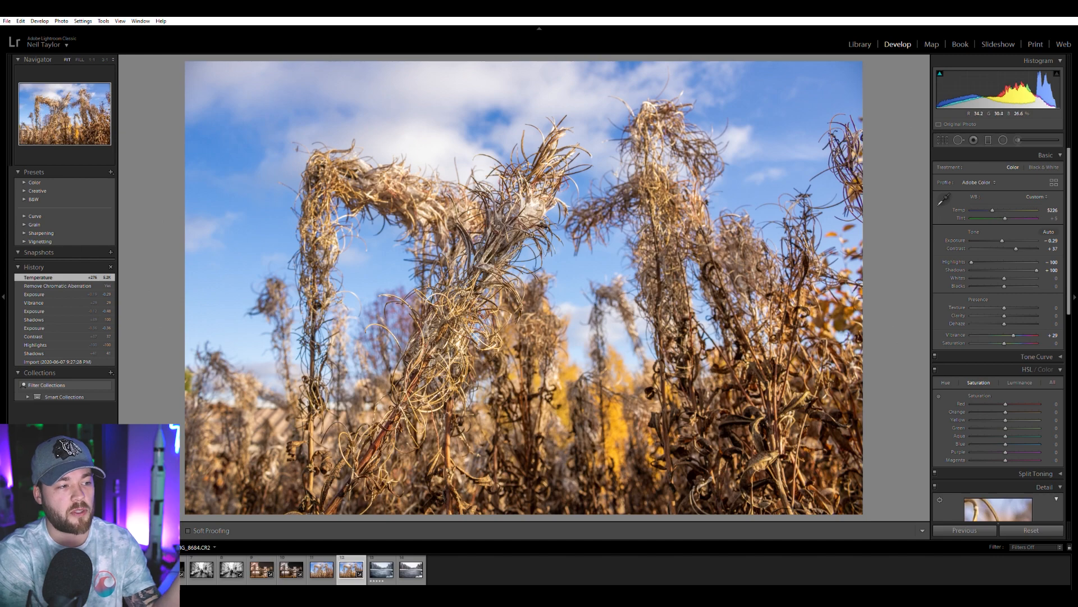
click(477, 233)
drag(491, 343, 513, 359)
click(517, 344)
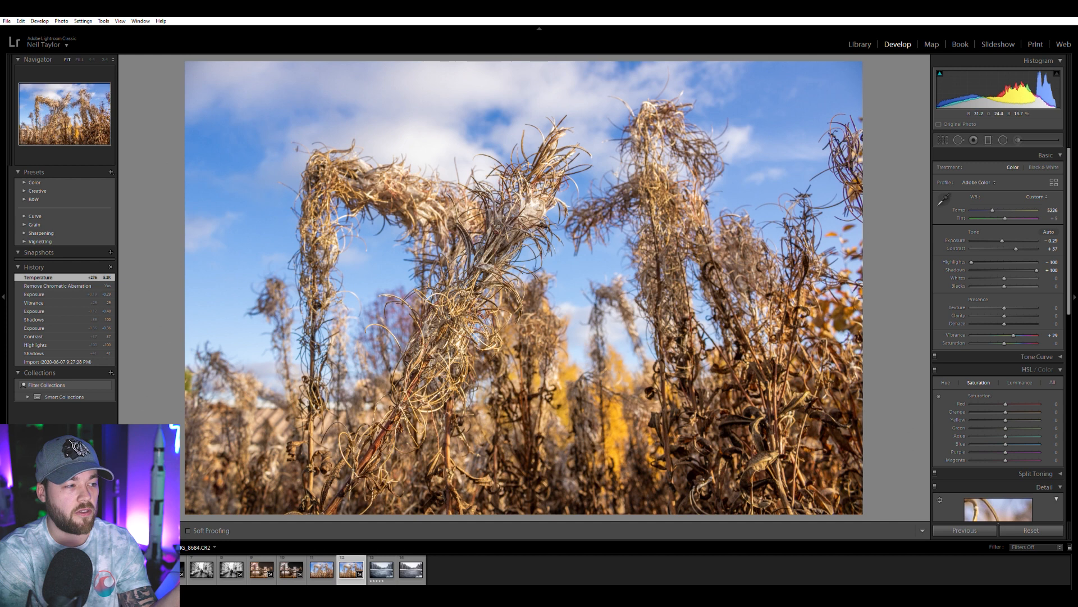
Compare the newly edited plant photo with the earlier plant edit, ending on the new version.
click(325, 568)
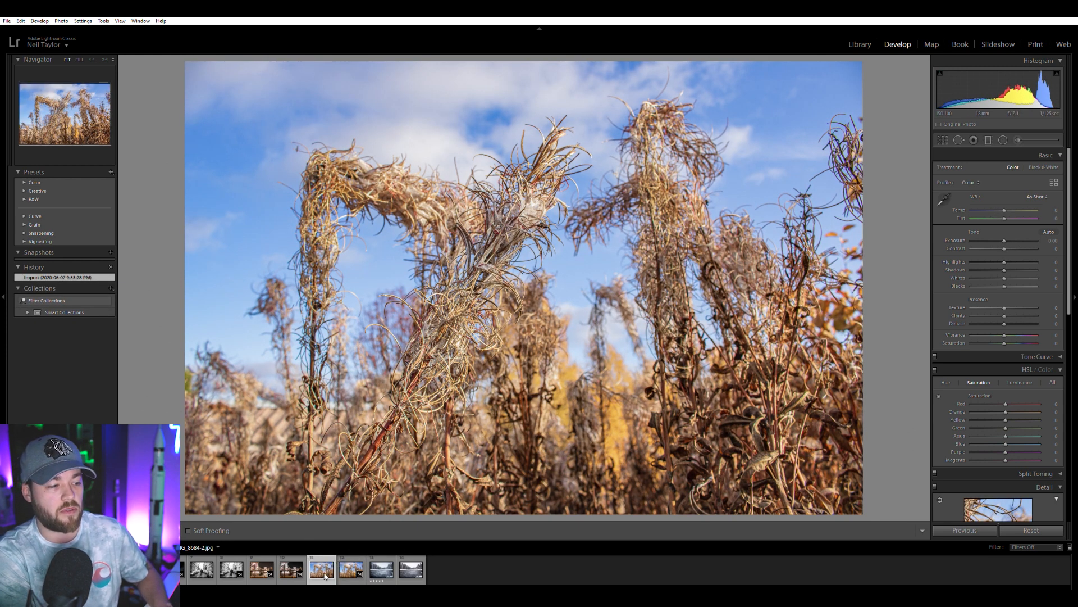
click(351, 569)
click(321, 569)
click(351, 569)
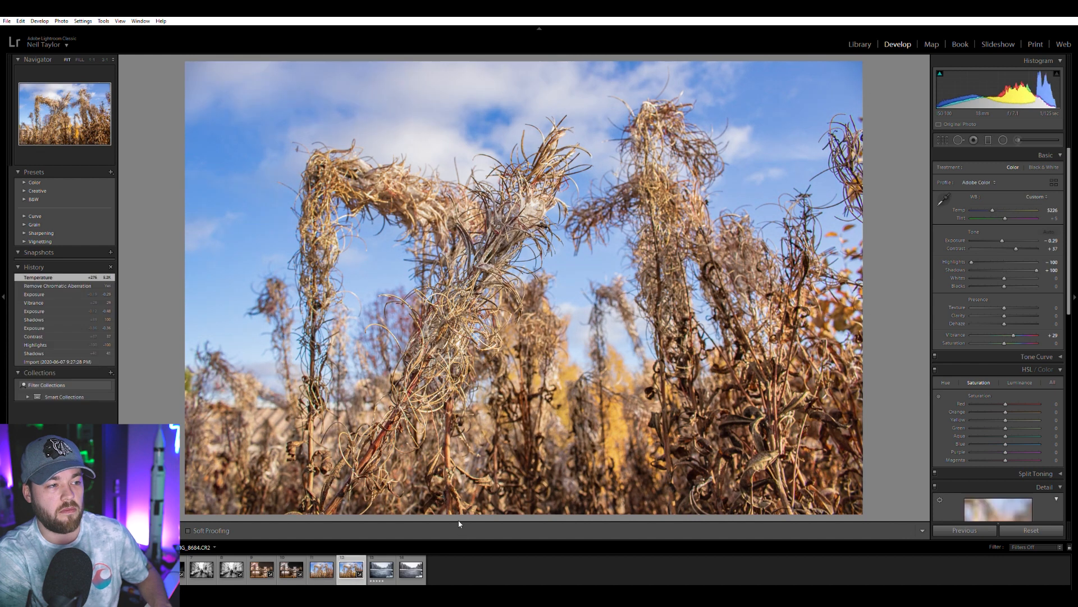
key(Left)
key(Right)
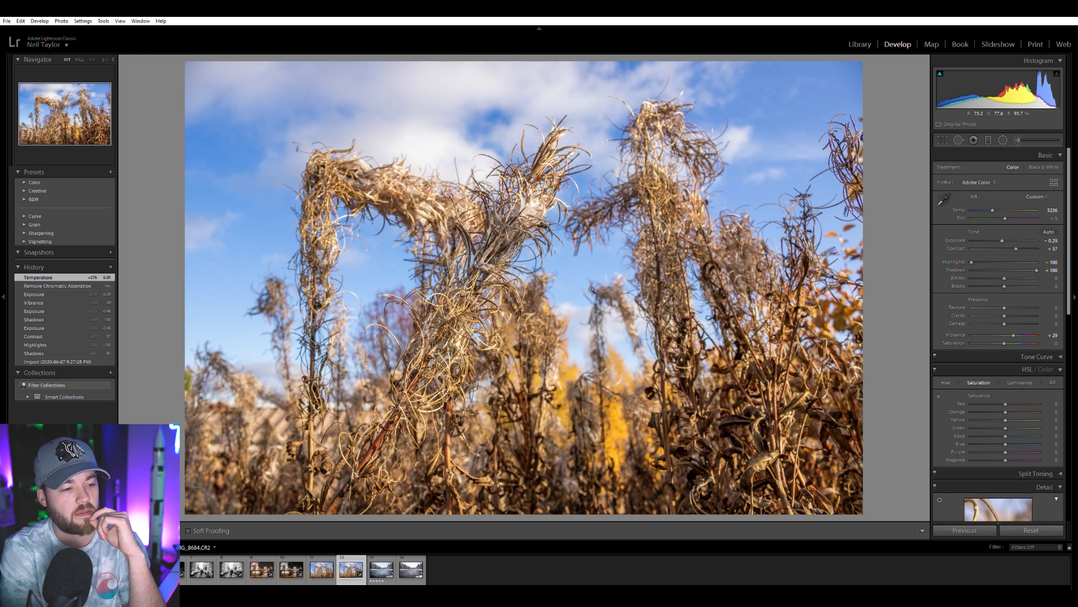
Compare the earlier edit of the snowy river with its raw photo, ending on the raw file.
click(382, 579)
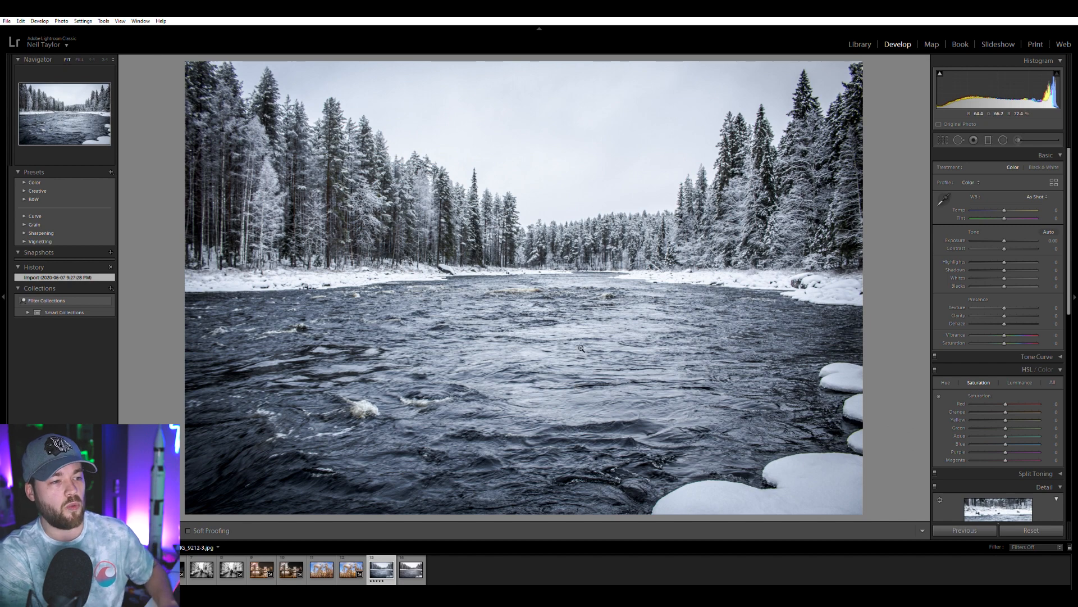
key(Right)
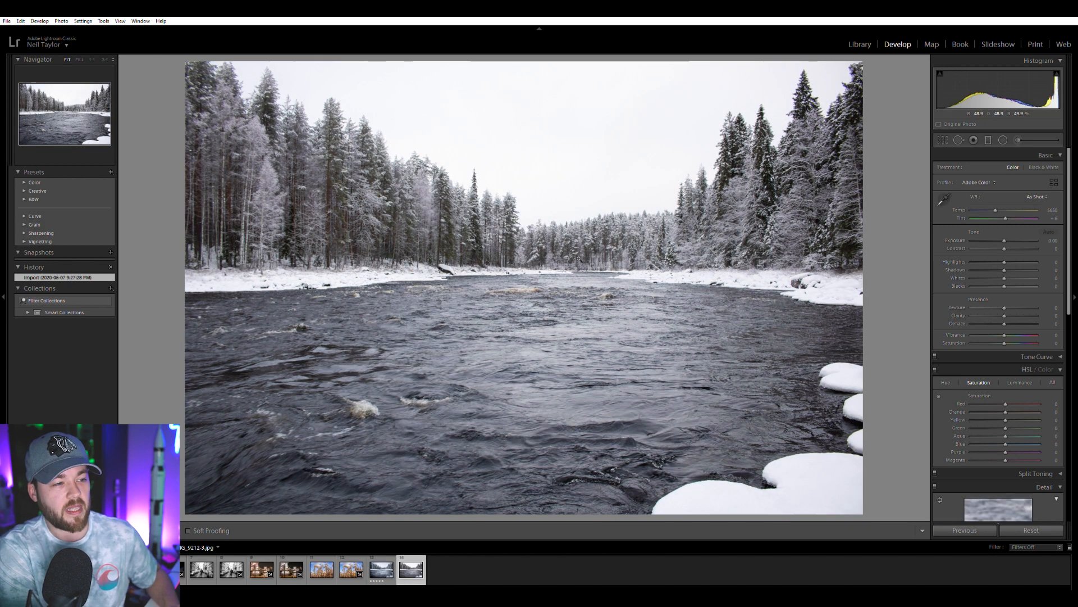
key(Left)
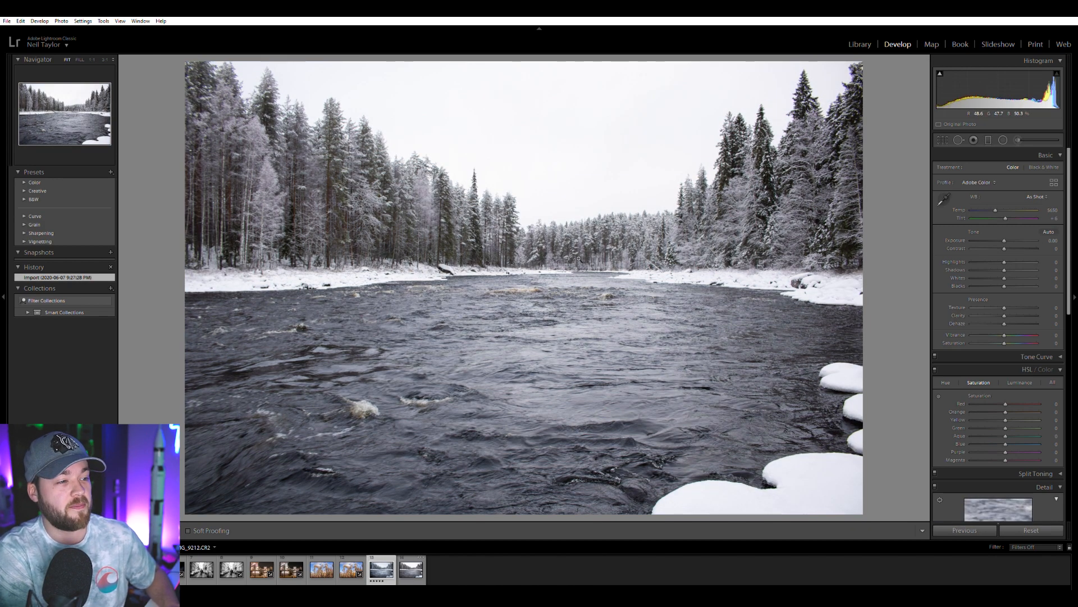
key(Right)
key(Left)
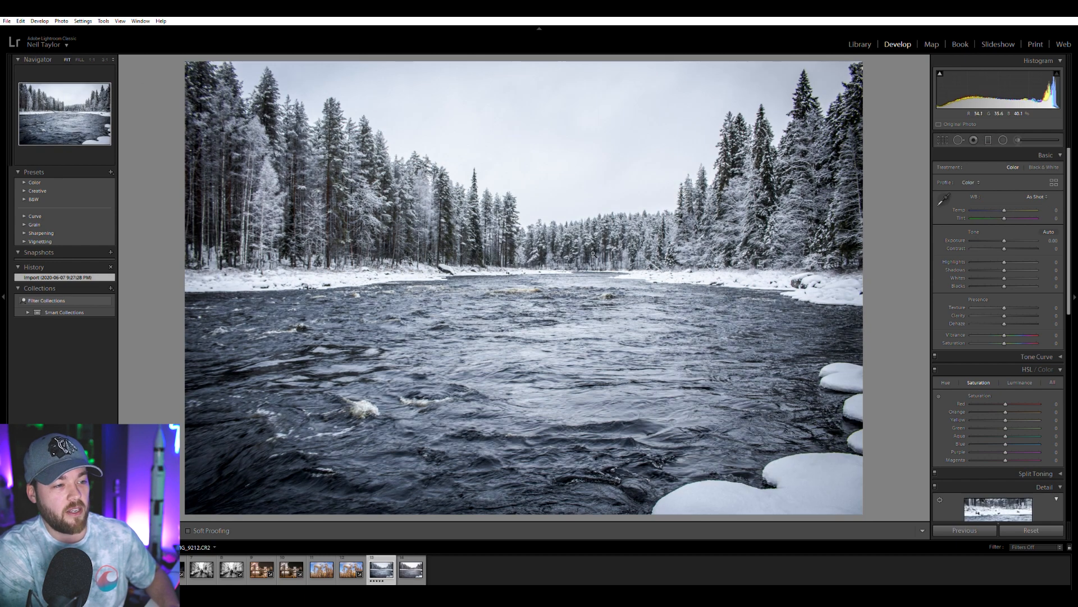
key(Right)
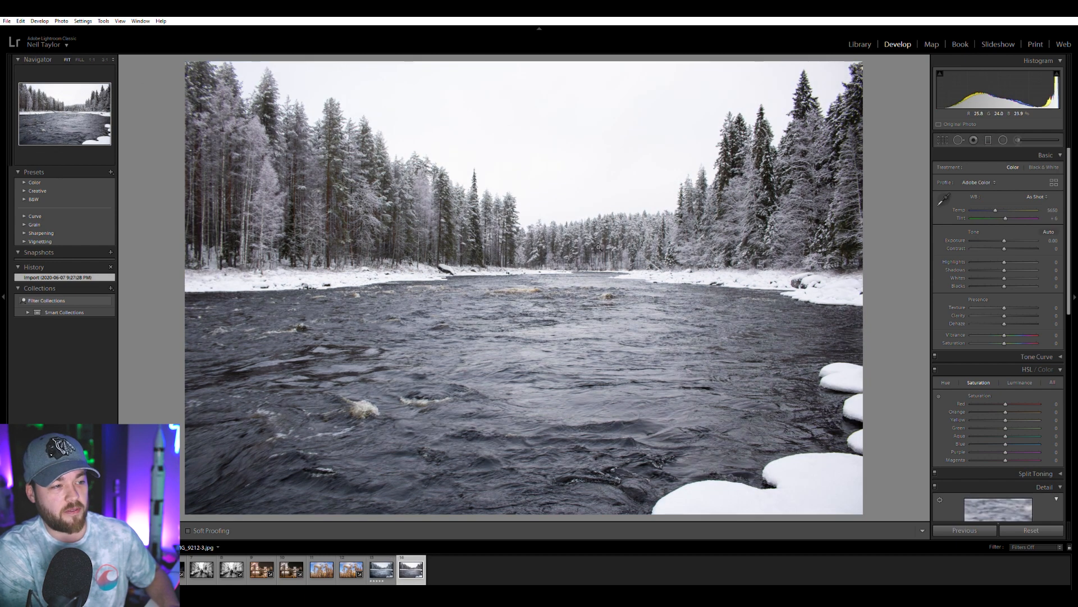
key(Left)
key(Right)
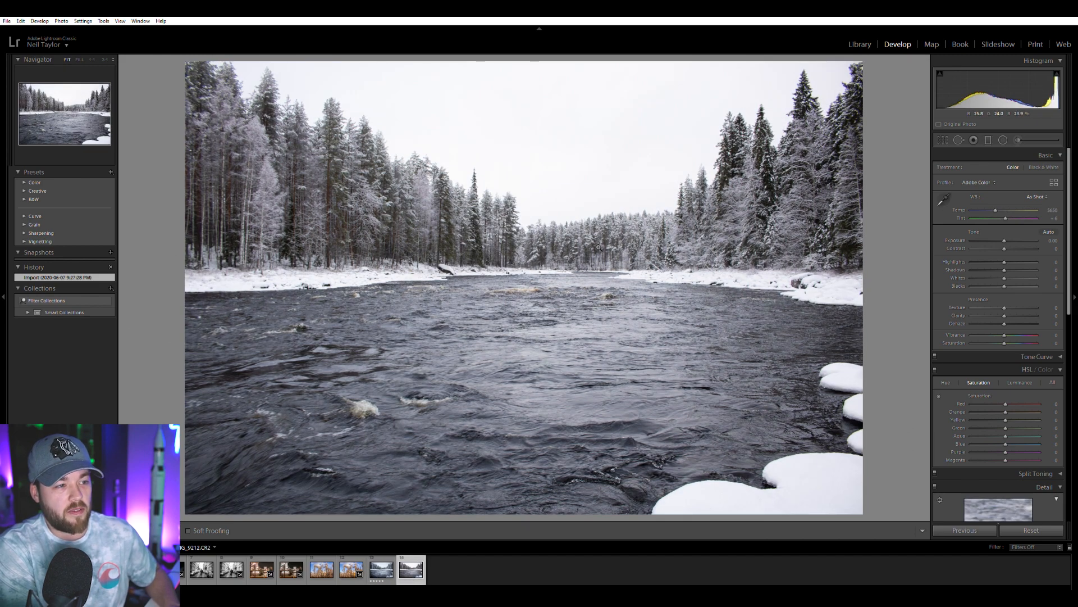
key(Left)
key(Right)
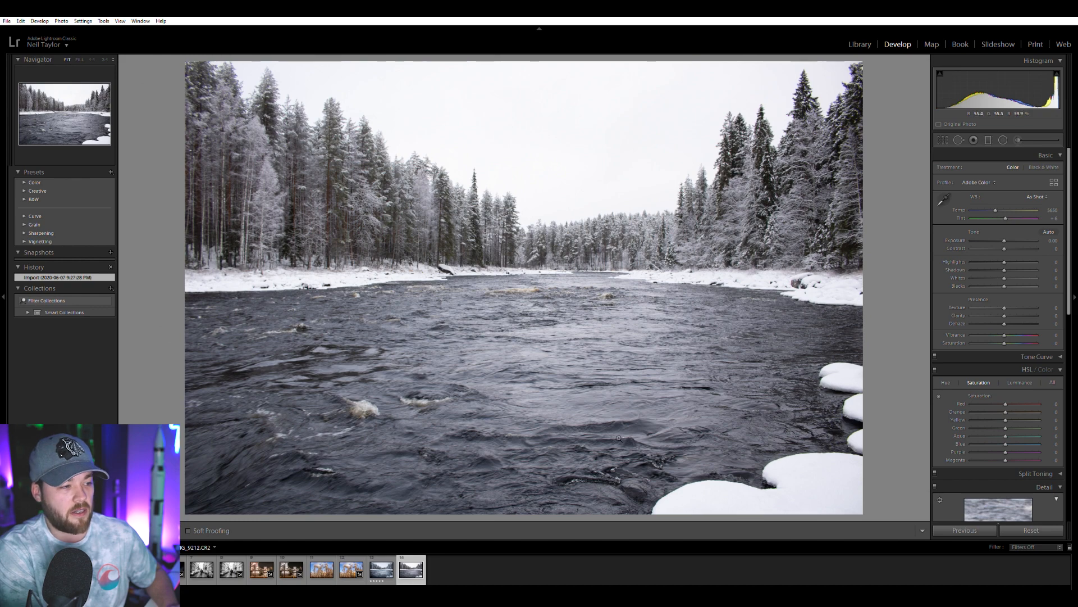
Inspect the water and the snowy trees in the raw river photo up close and return to the full view.
click(257, 415)
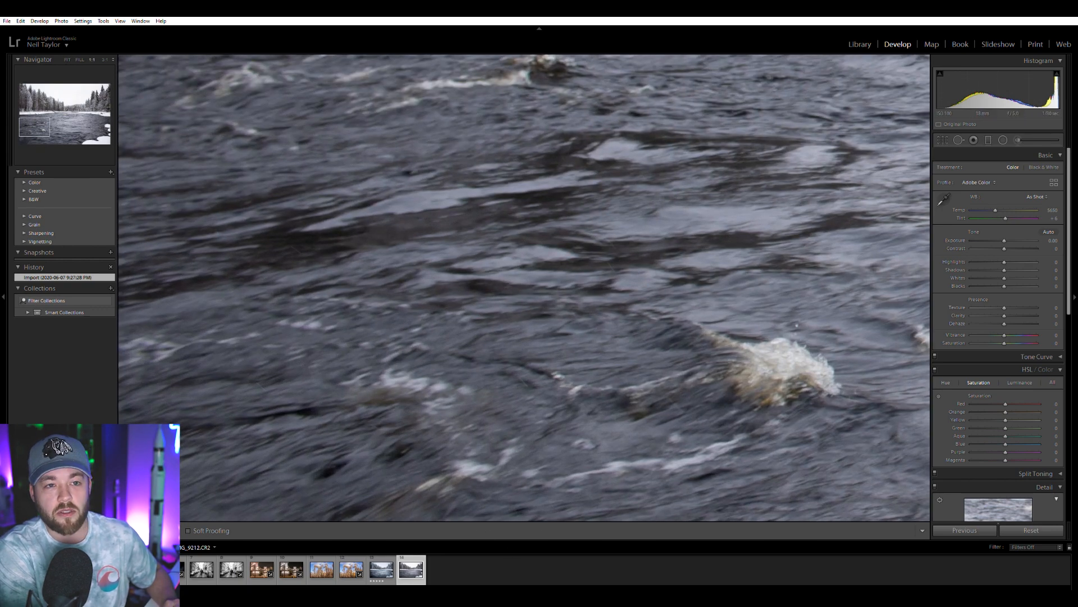
drag(515, 354, 503, 350)
click(504, 351)
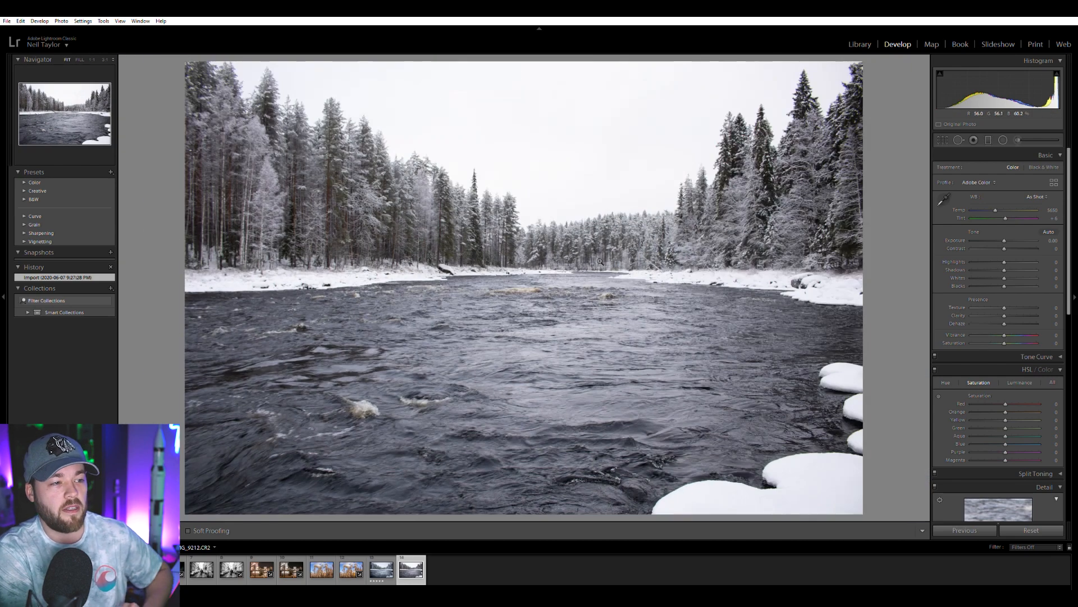
click(317, 206)
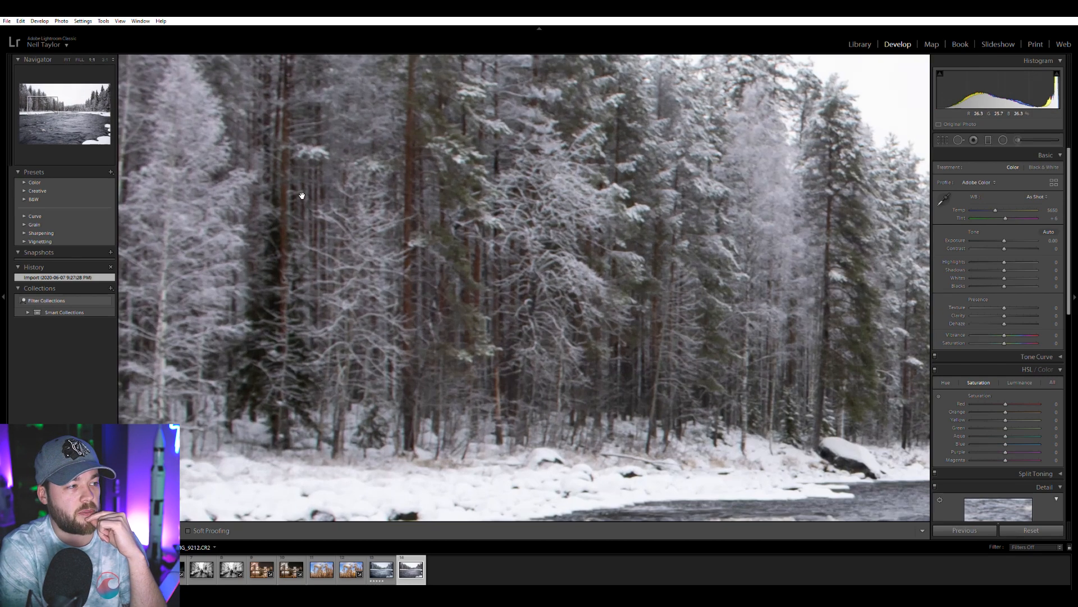
drag(426, 233, 653, 318)
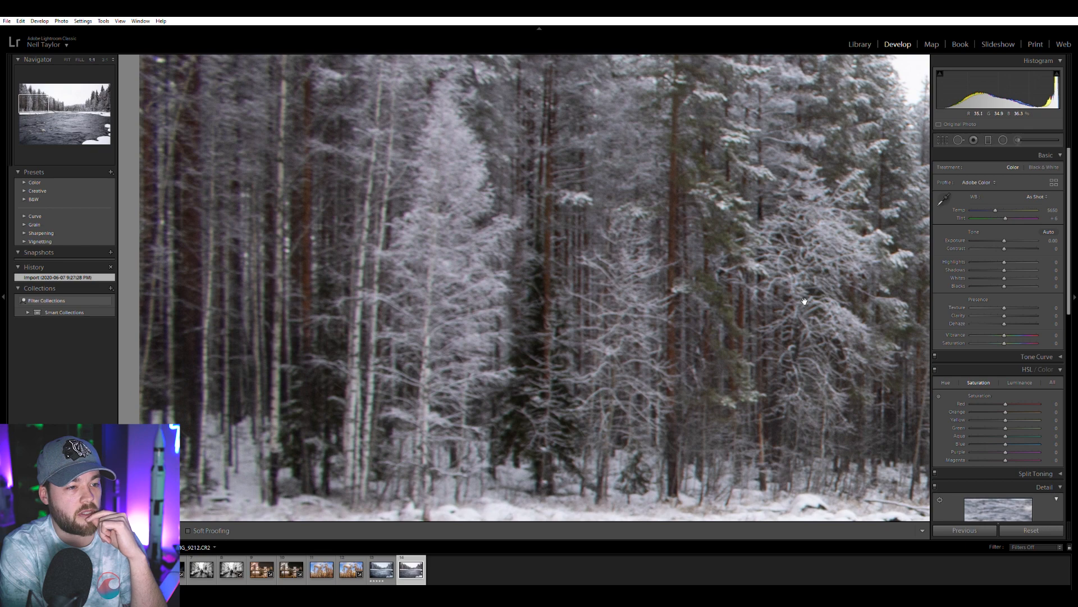
click(761, 300)
Set the raw river photo's contrast to +33, vibrance to +41, highlights to -100, shadows to +54 and exposure to -0.03, and convert it to black and white.
click(1014, 247)
drag(1012, 327, 1017, 333)
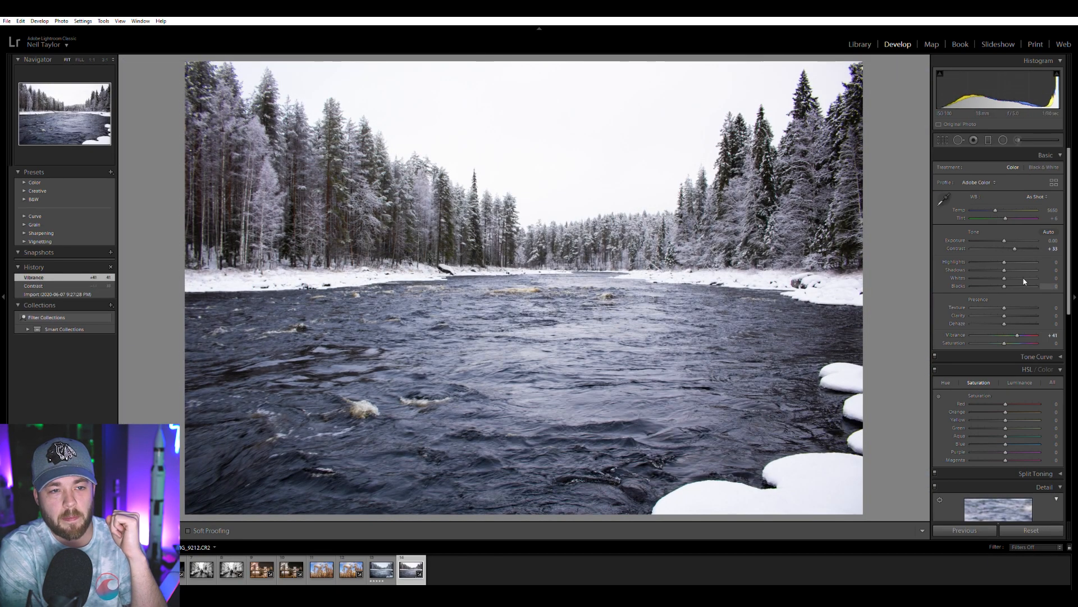
click(1044, 167)
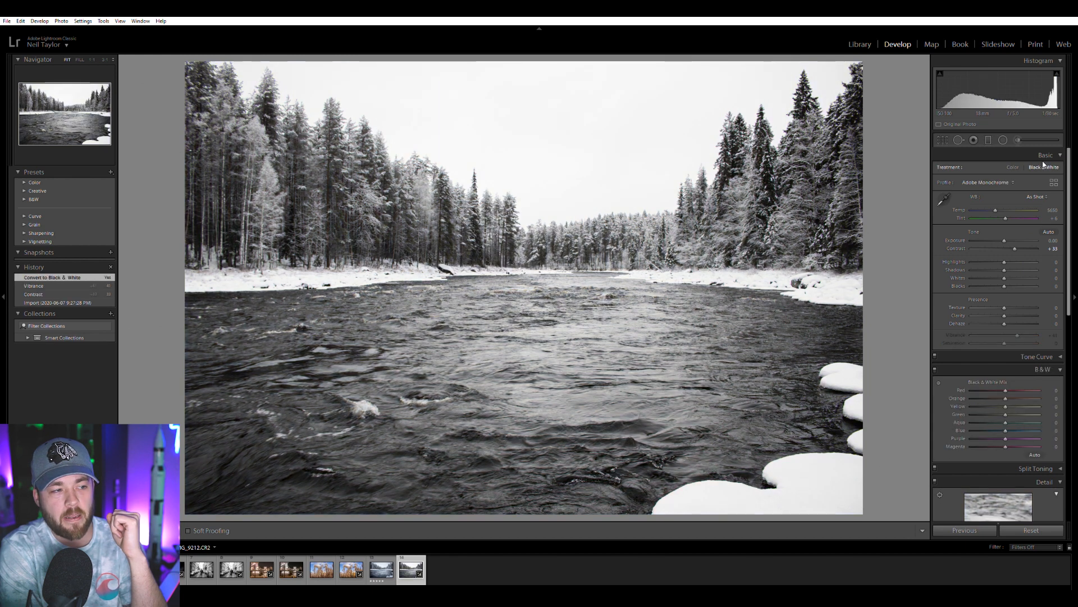
click(1010, 160)
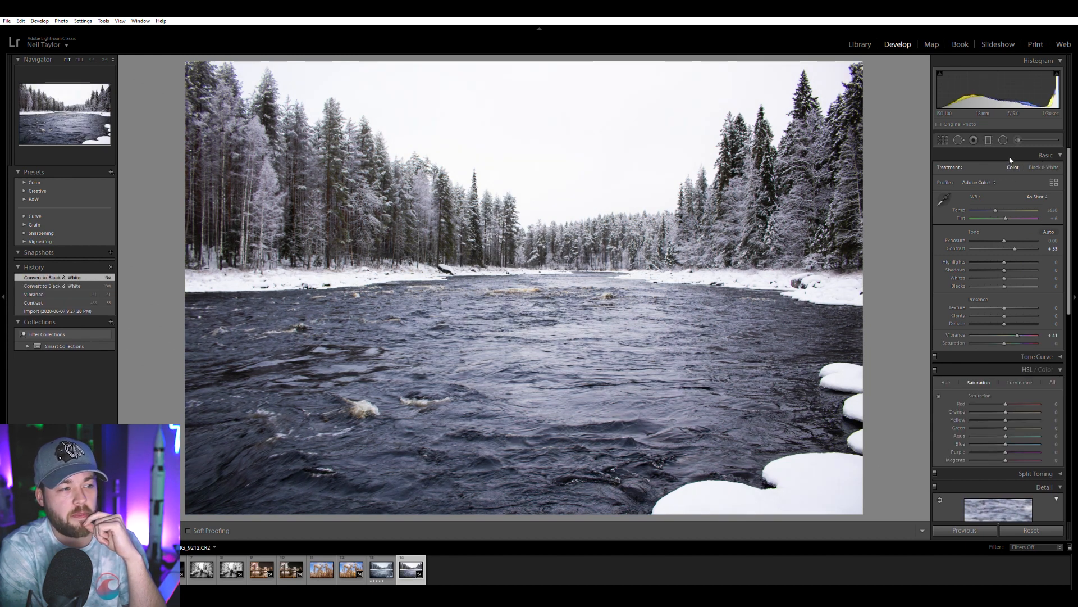
drag(1005, 262, 1005, 238)
click(1045, 163)
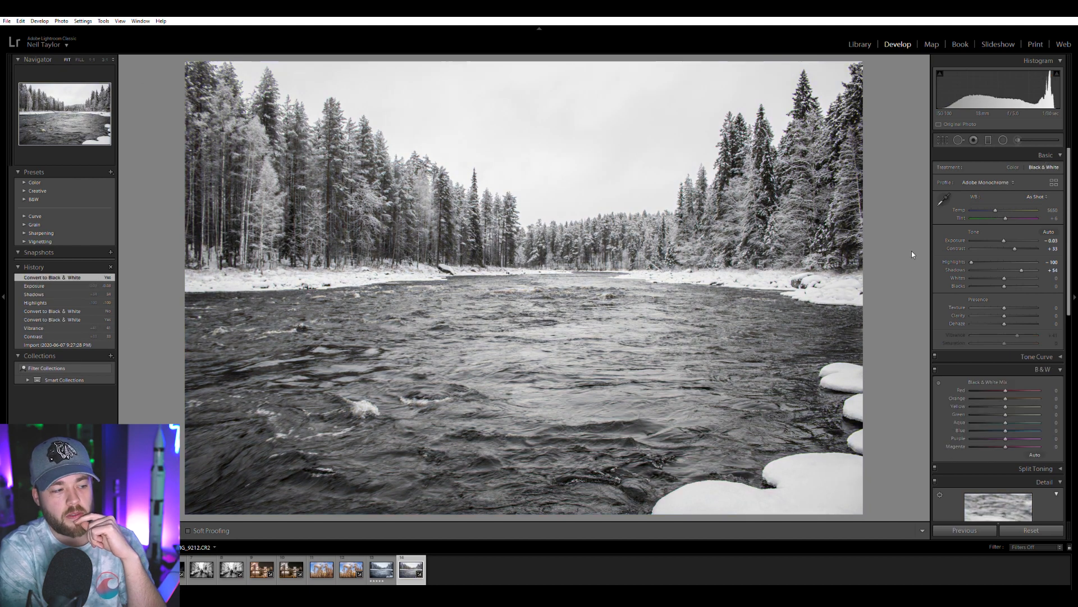
Open the earlier river edit, examine its treeline and far bank up close and return to the full view.
click(381, 569)
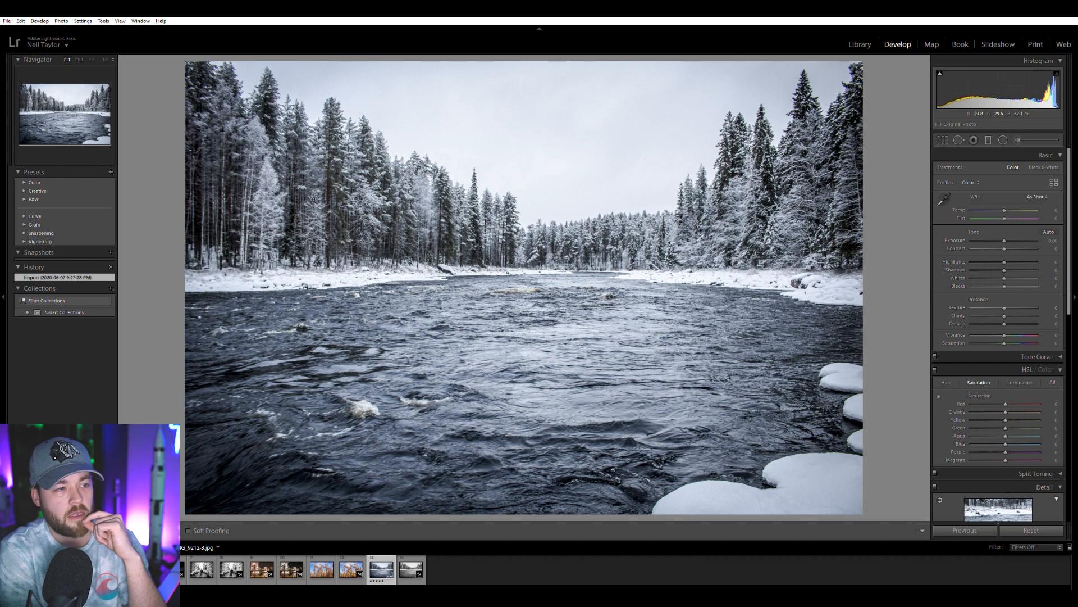
click(263, 159)
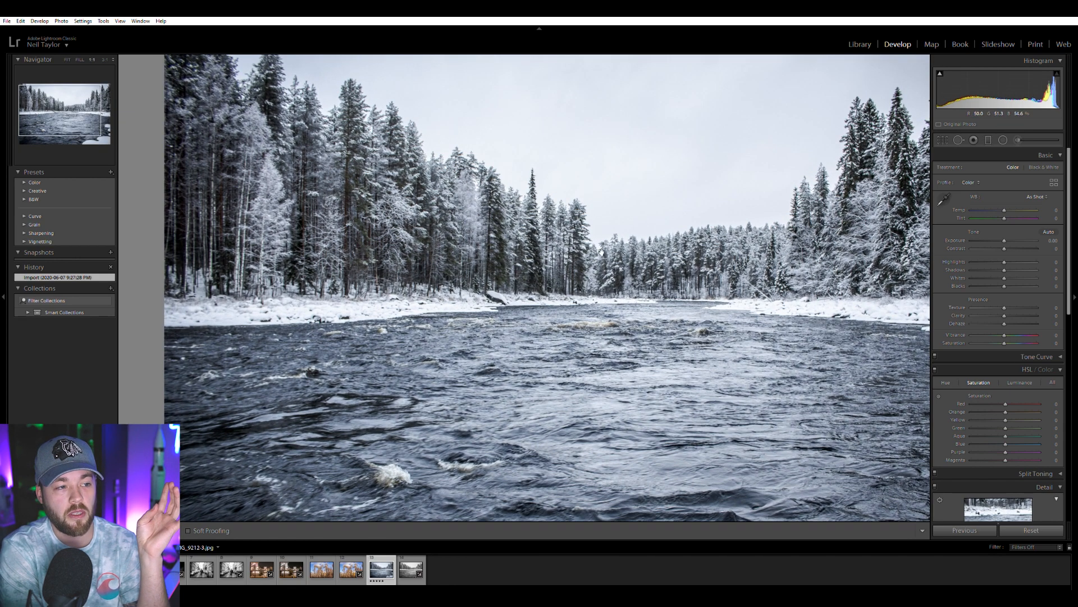
drag(861, 245, 606, 265)
click(427, 362)
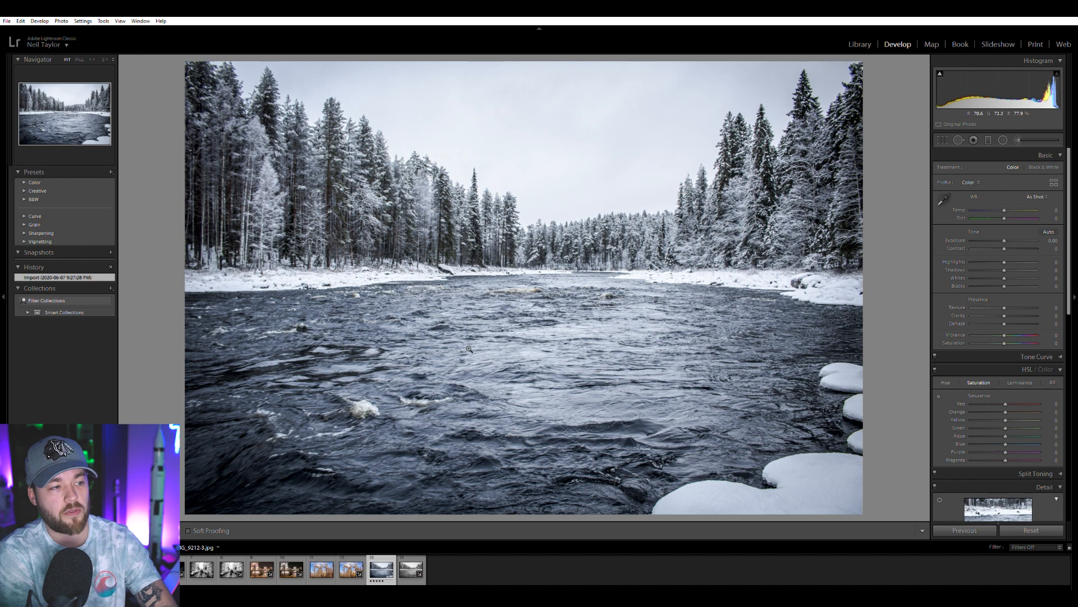
Paint an adjustment brush mask over the trees and sky of the earlier river edit and set its temperature to 16.
click(1018, 139)
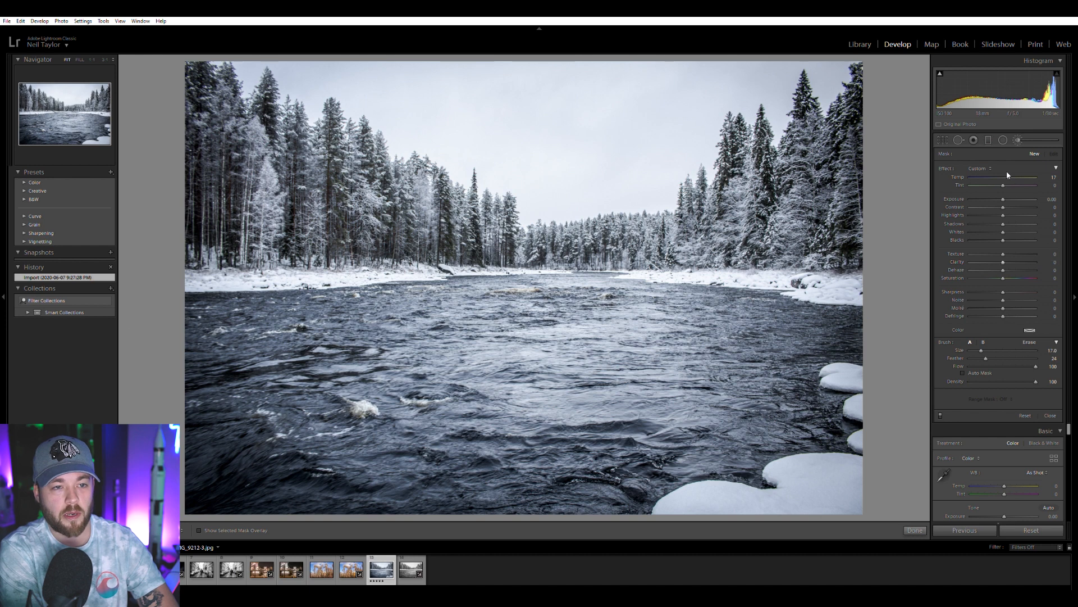
scroll(414, 229, up, 5)
mouse_move(394, 231)
mouse_down()
mouse_move(314, 269)
mouse_move(267, 231)
mouse_move(258, 281)
mouse_move(271, 298)
mouse_move(247, 293)
mouse_move(449, 258)
mouse_move(262, 195)
mouse_move(254, 144)
mouse_move(444, 183)
mouse_move(500, 216)
mouse_move(632, 223)
mouse_move(515, 128)
mouse_move(649, 175)
mouse_move(741, 100)
mouse_move(682, 217)
mouse_move(541, 256)
mouse_up()
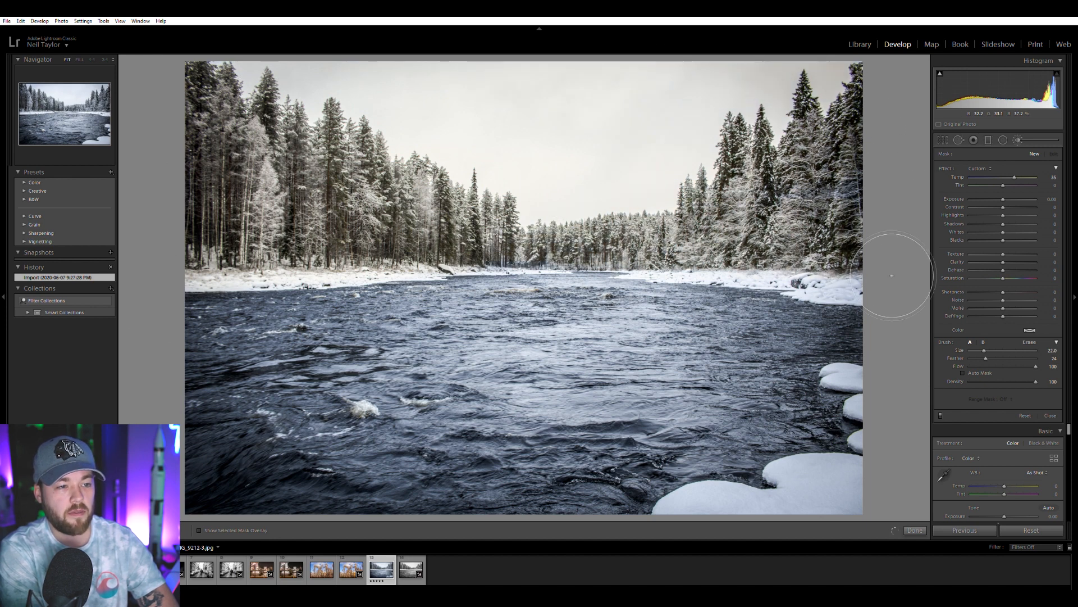
mouse_move(576, 248)
mouse_down()
mouse_move(505, 253)
mouse_move(220, 214)
mouse_move(298, 134)
mouse_up()
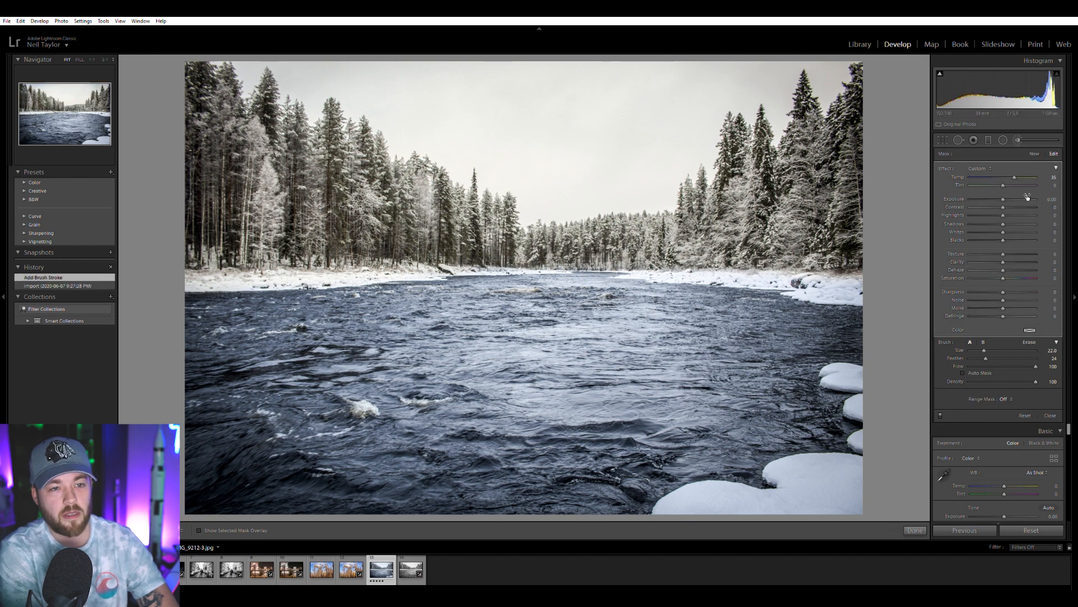
drag(1015, 172, 1006, 172)
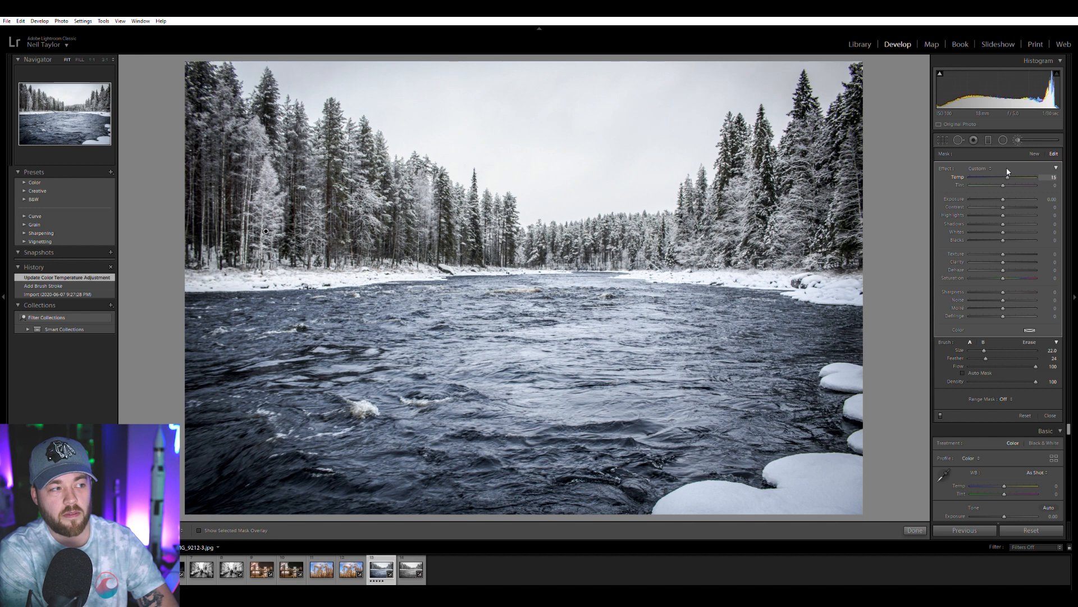
drag(1008, 168, 1007, 169)
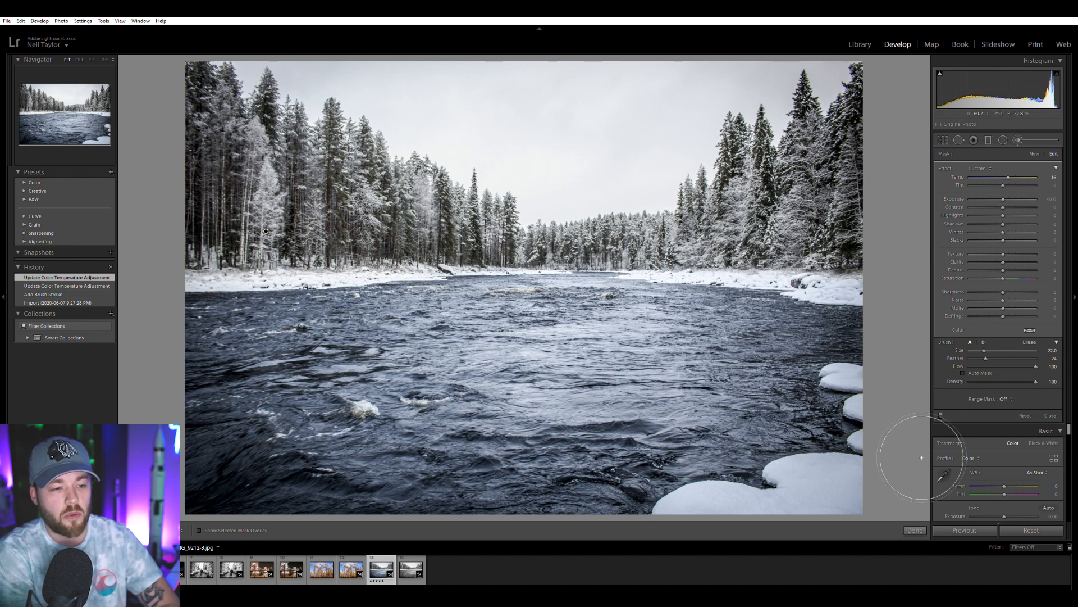
Extend the warming brush mask over the snow-covered rocks on the near riverbank with a smaller brush.
scroll(838, 436, down, 5)
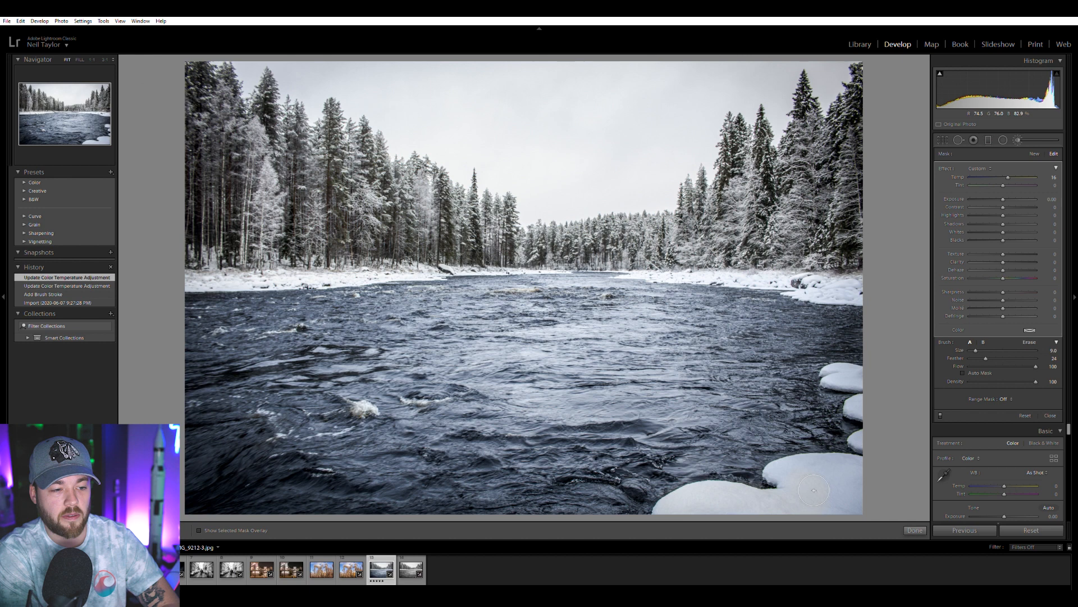
mouse_move(894, 486)
mouse_down()
mouse_move(865, 526)
mouse_move(910, 437)
mouse_move(881, 414)
mouse_move(888, 378)
mouse_up()
scroll(865, 384, down, 2)
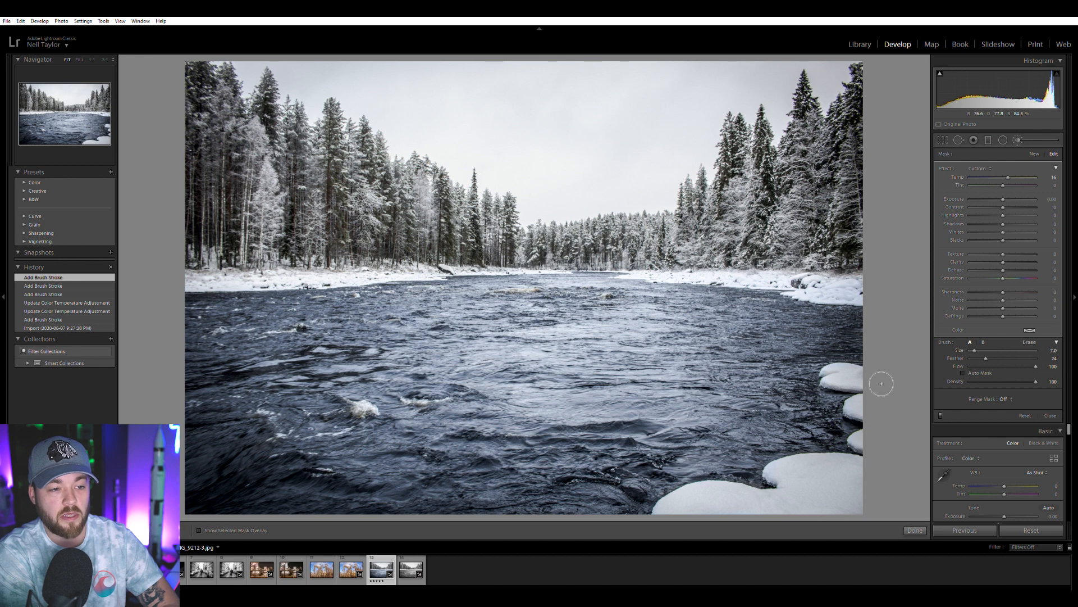
Extend the warming brush mask over the rocks on the near bank and the left bank's treeline, and compare with the black-and-white river photo.
drag(876, 384, 859, 343)
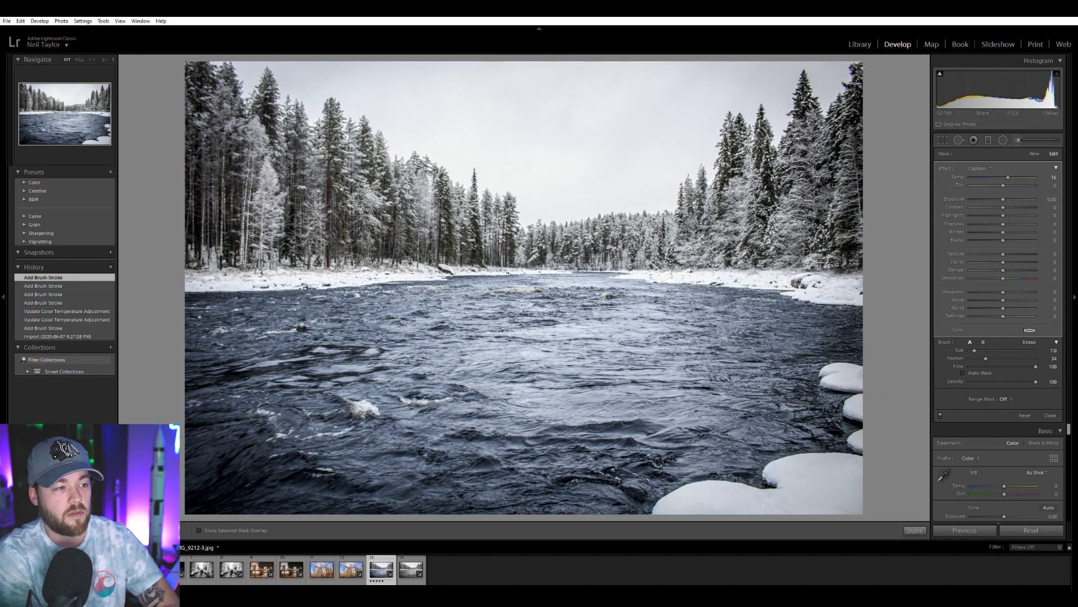
mouse_move(284, 277)
mouse_down()
mouse_move(359, 168)
mouse_move(368, 174)
mouse_up()
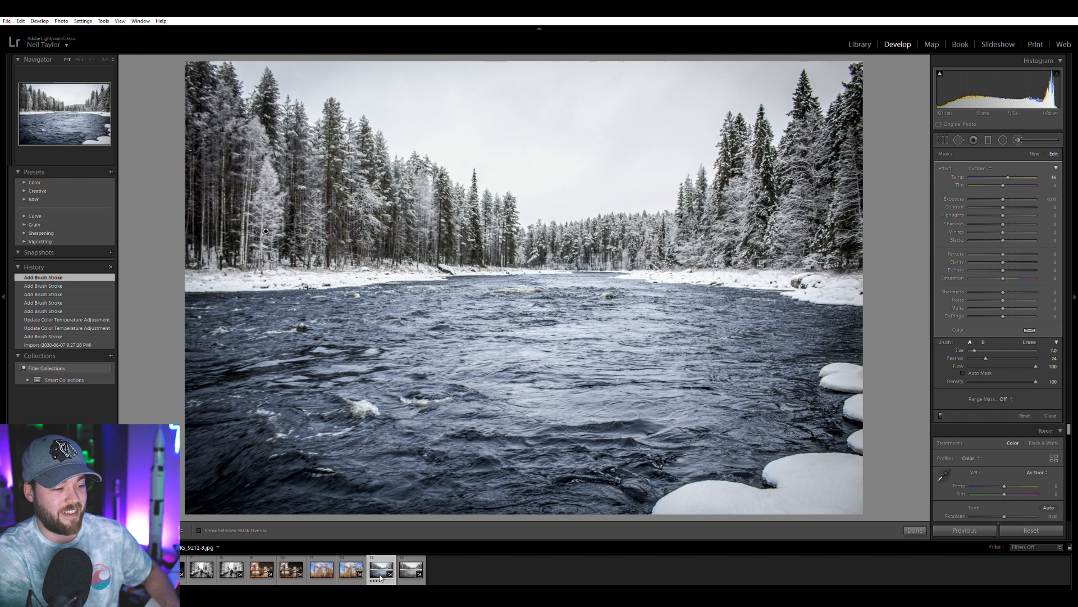
click(411, 576)
click(383, 575)
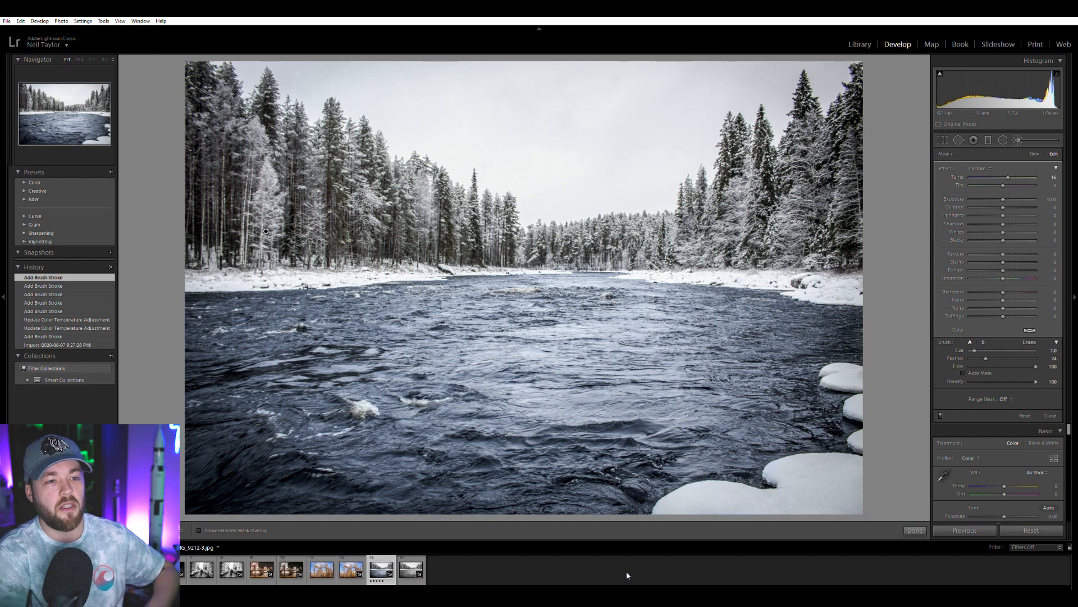
click(1017, 140)
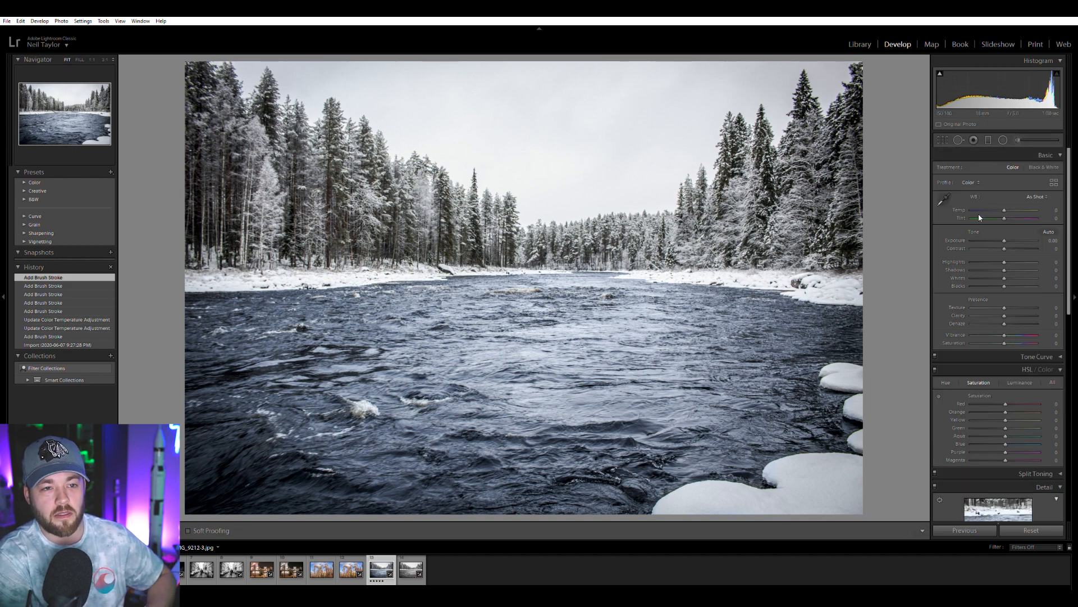
Try darkening the snowy far bank on the river's left side with a new adjustment brush mask at exposure -4.00.
drag(1004, 241, 972, 240)
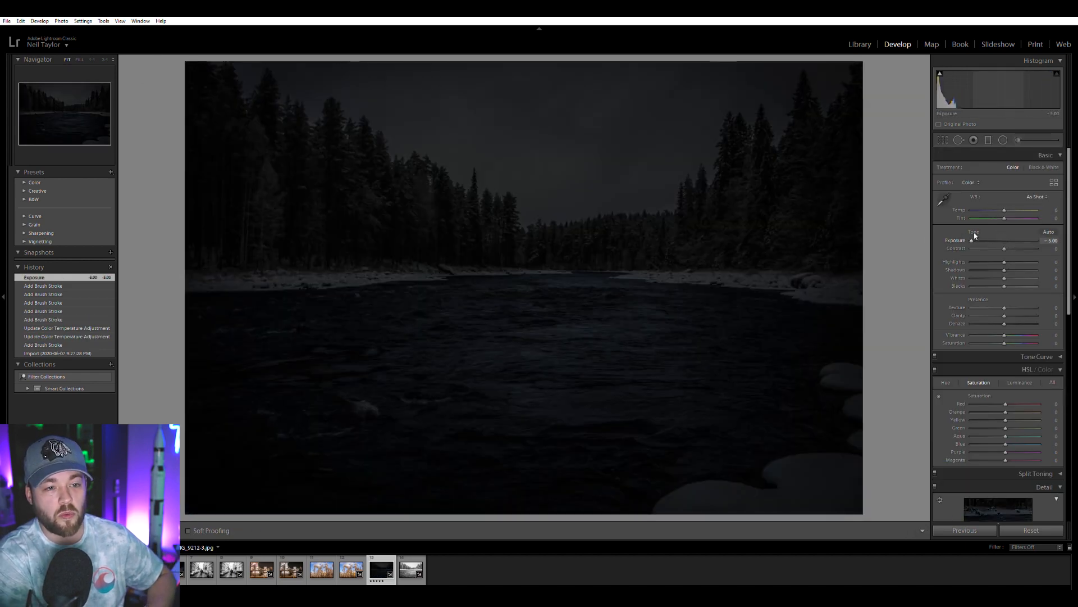
double_click(975, 235)
click(1016, 141)
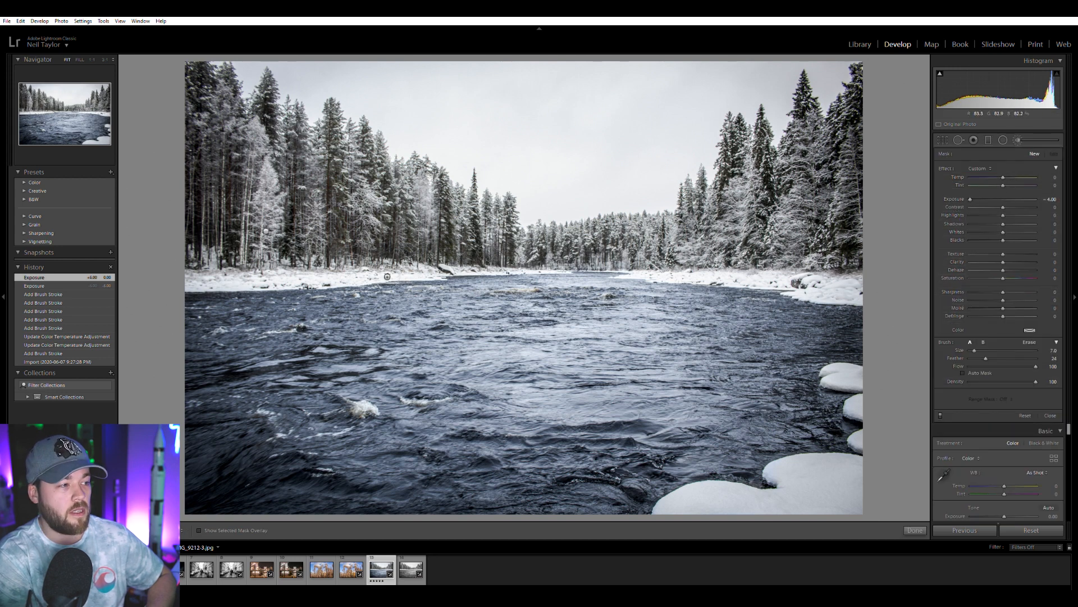
mouse_move(210, 296)
mouse_down()
mouse_move(424, 288)
mouse_move(496, 267)
mouse_move(573, 269)
mouse_up()
click(944, 140)
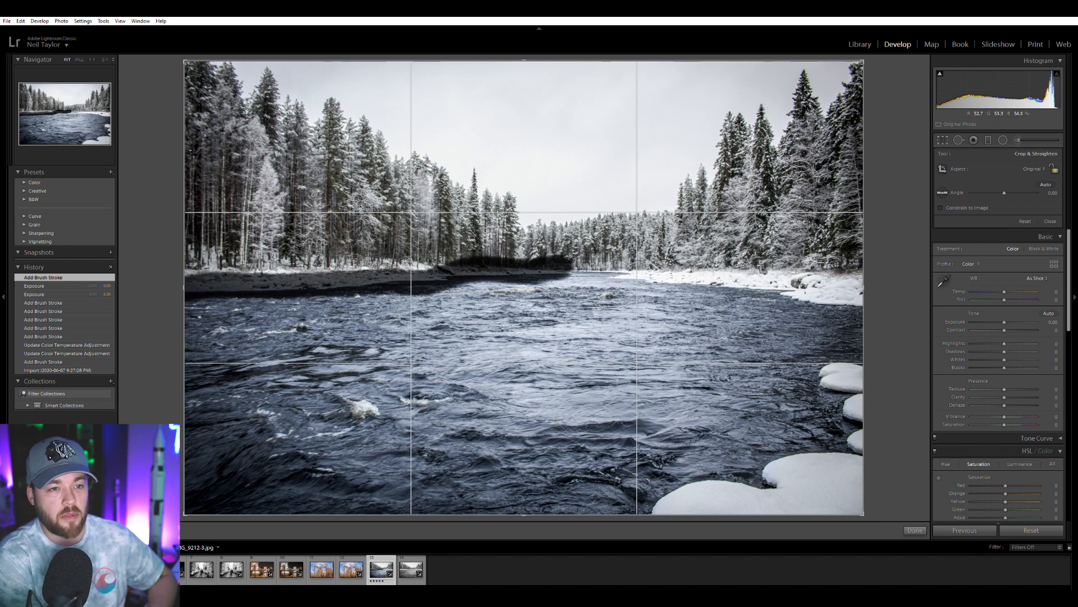
key(Return)
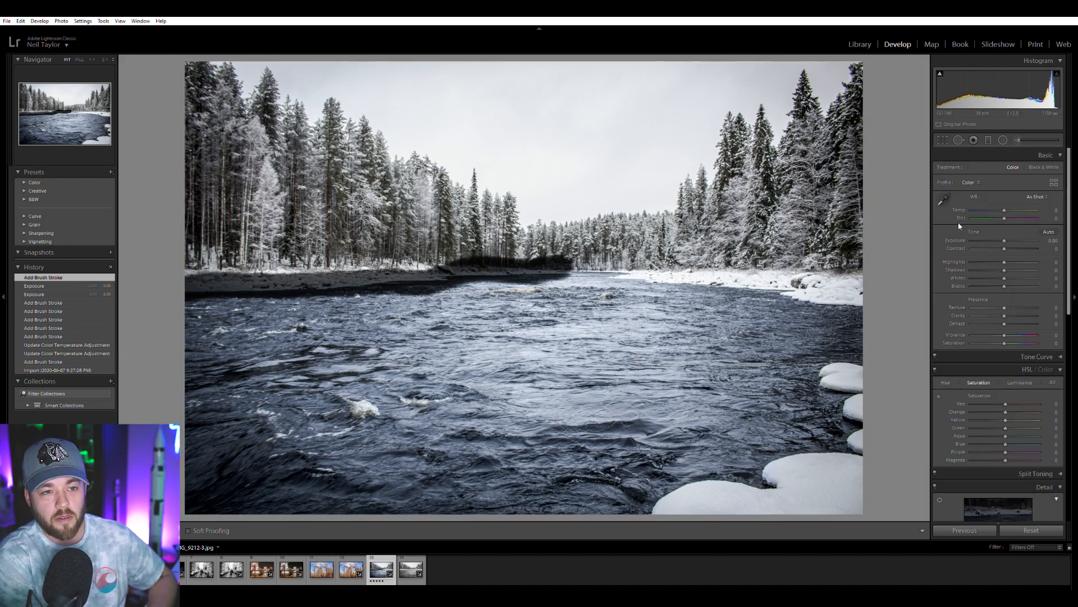
Try extending the darkening brush mask along the right bank, over the near snow-covered rocks and across the left treeline.
click(1003, 140)
mouse_move(879, 296)
mouse_down()
mouse_move(698, 293)
mouse_move(590, 254)
mouse_up()
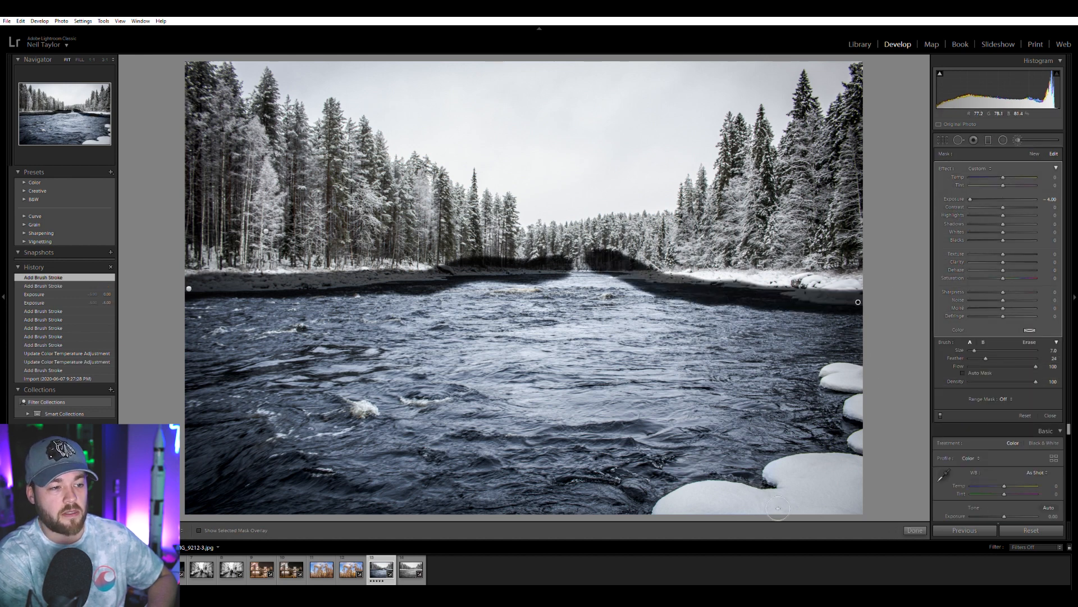
mouse_move(674, 513)
mouse_down()
mouse_move(760, 496)
mouse_move(773, 471)
mouse_move(849, 462)
mouse_move(869, 359)
mouse_up()
mouse_move(212, 89)
mouse_down()
mouse_move(417, 154)
mouse_move(404, 224)
mouse_move(218, 143)
mouse_move(192, 176)
mouse_up()
drag(279, 146, 277, 121)
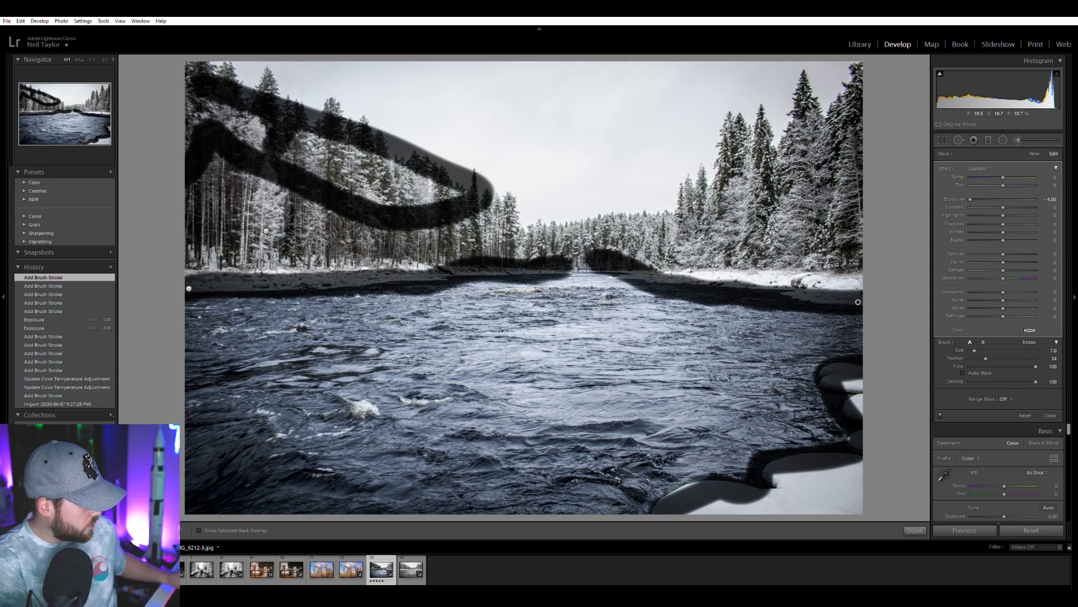
Undo all the darkening brush strokes and the overall exposure changes, and close the adjustment brush.
key(ctrl+z)
key(ctrl+z)
key(ctrl+z)
key(ctrl+z)
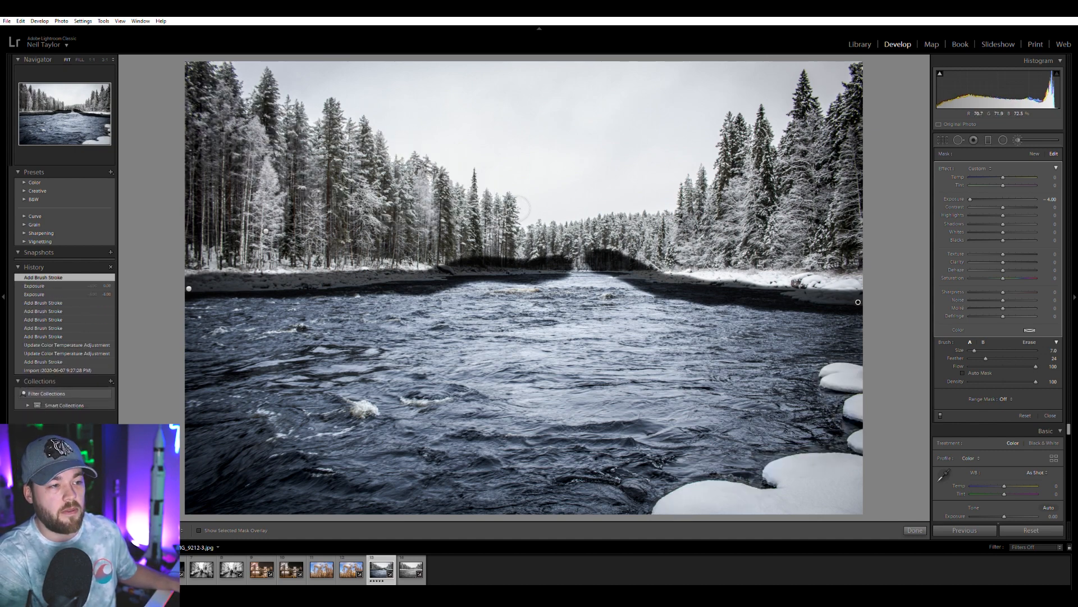
key(ctrl+z)
key(ctrl+z)
key(ctrl+z)
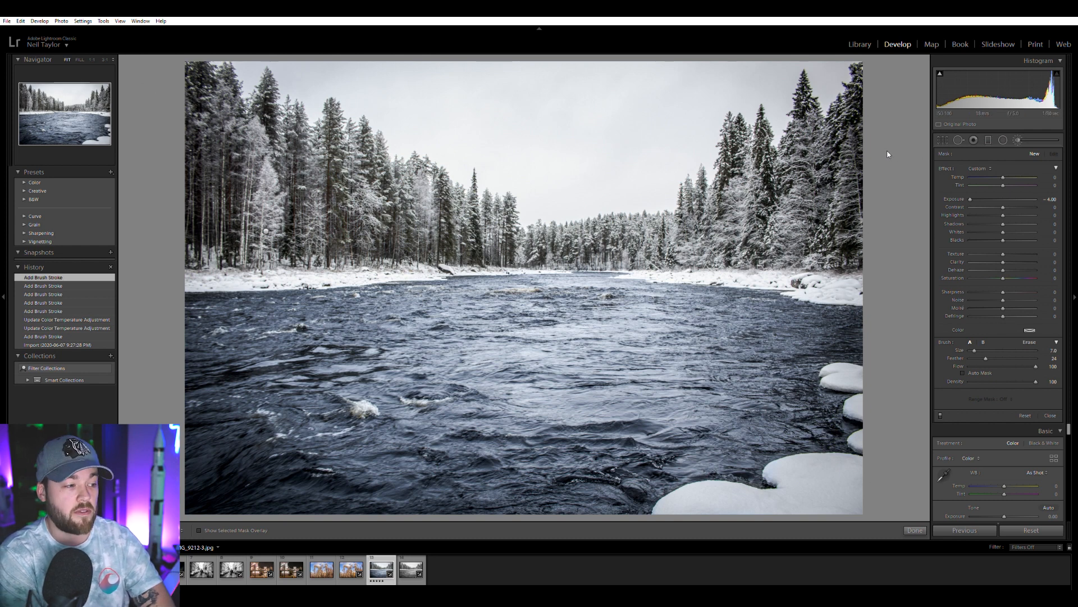
click(943, 138)
click(943, 138)
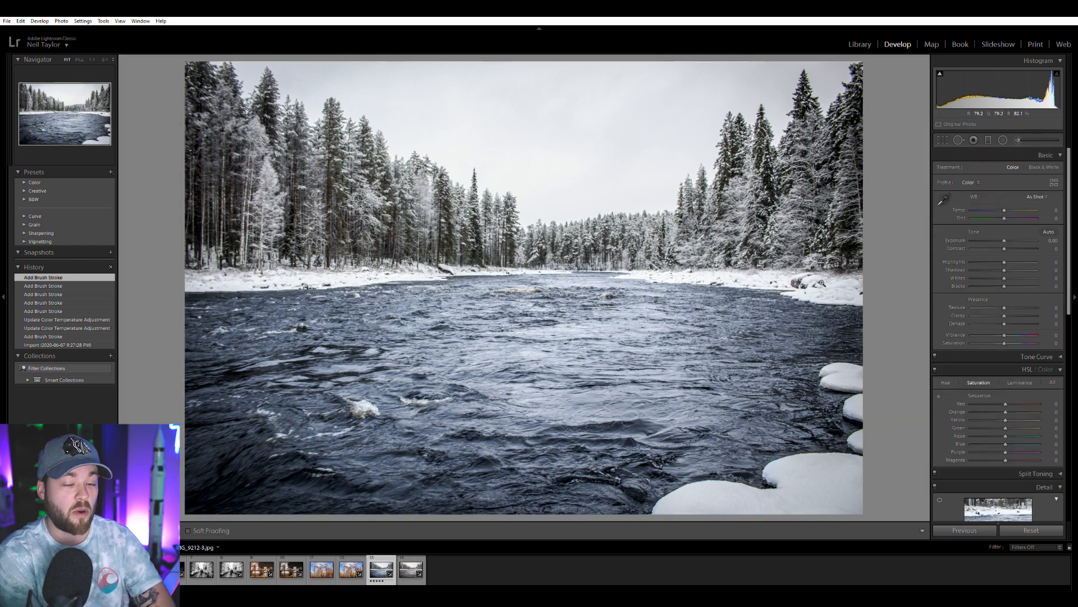